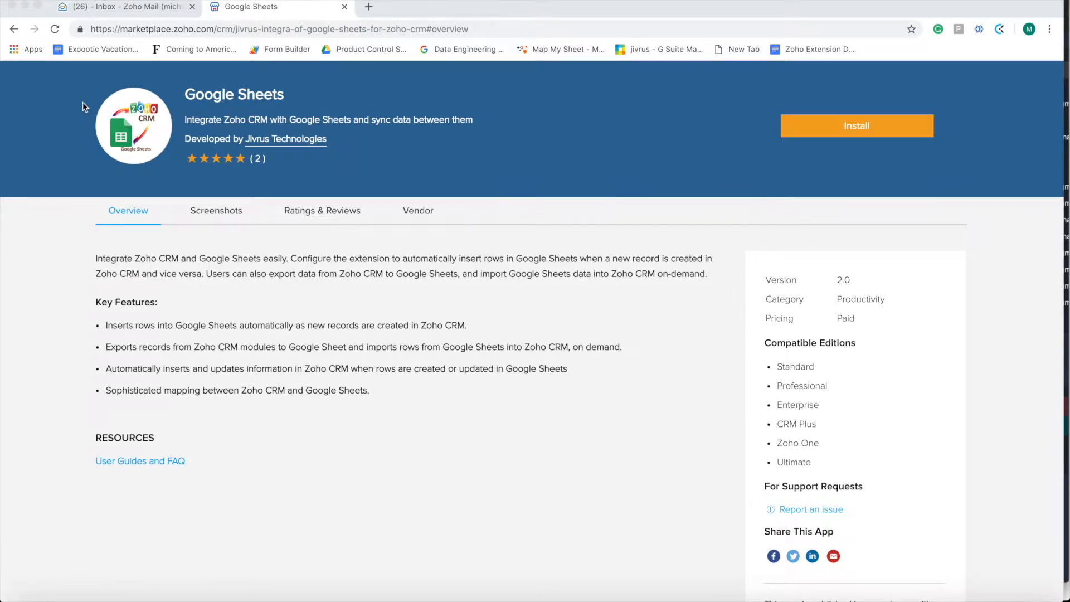
Open a new blank browser tab with Cmd+T
key(super+t)
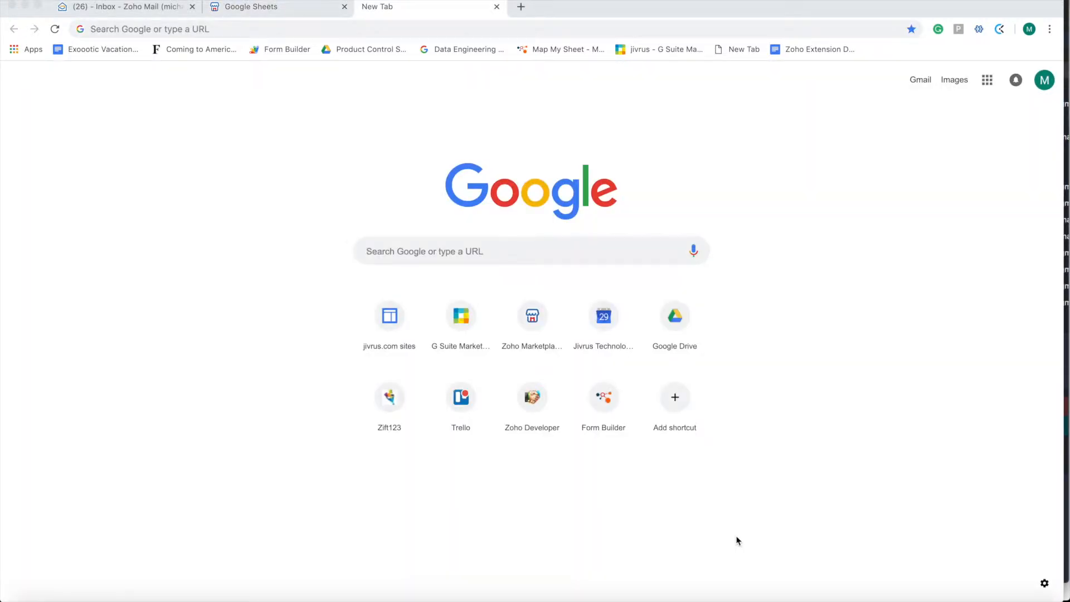
Go to the Zoho Marketplace home page at marketplace.zoho.com
click(394, 28)
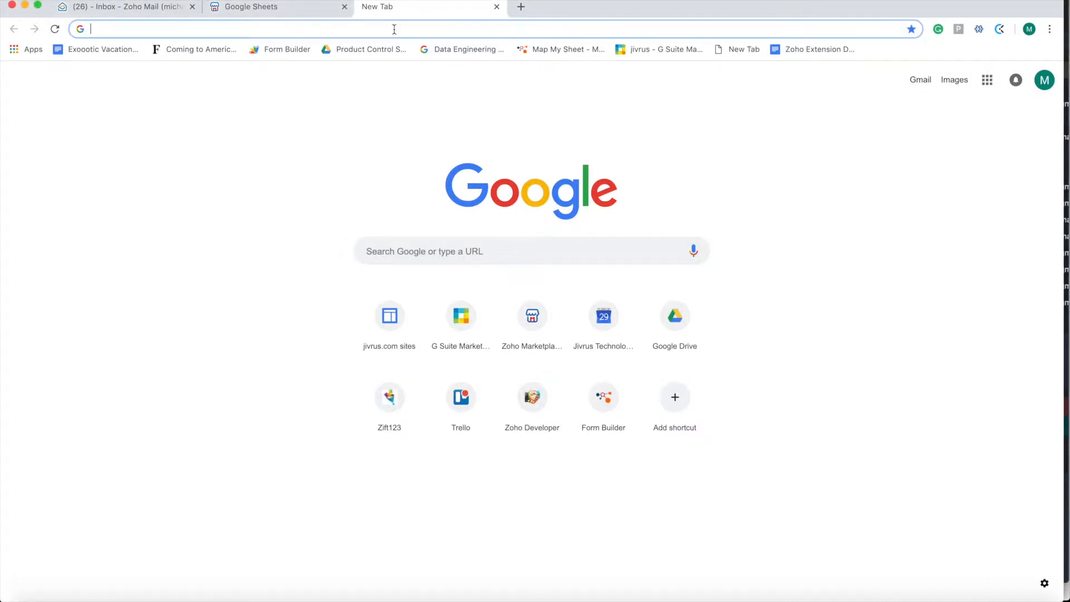
text(ma)
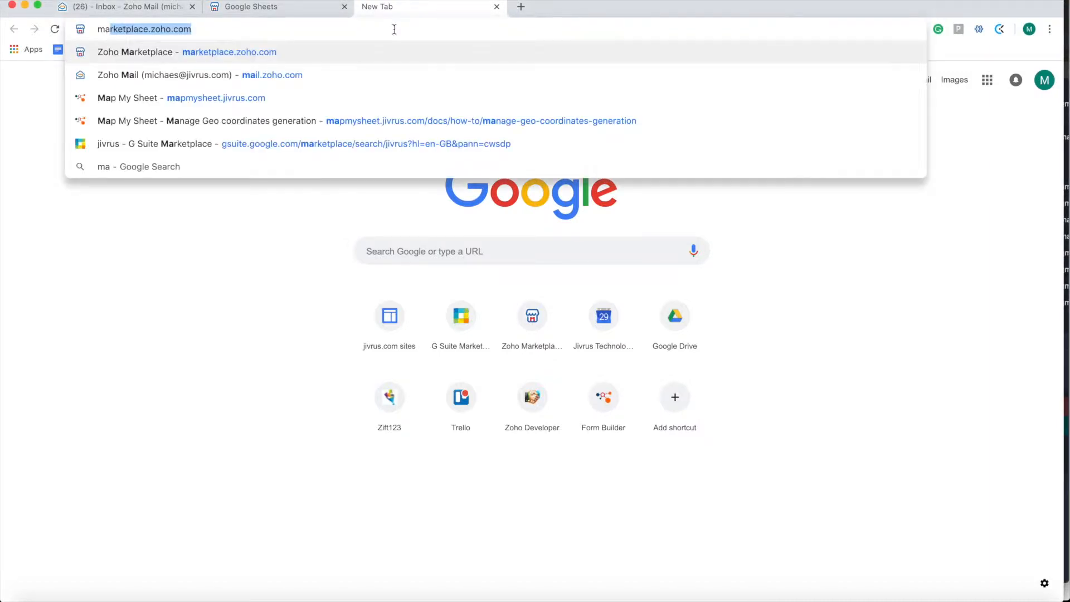
key(Return)
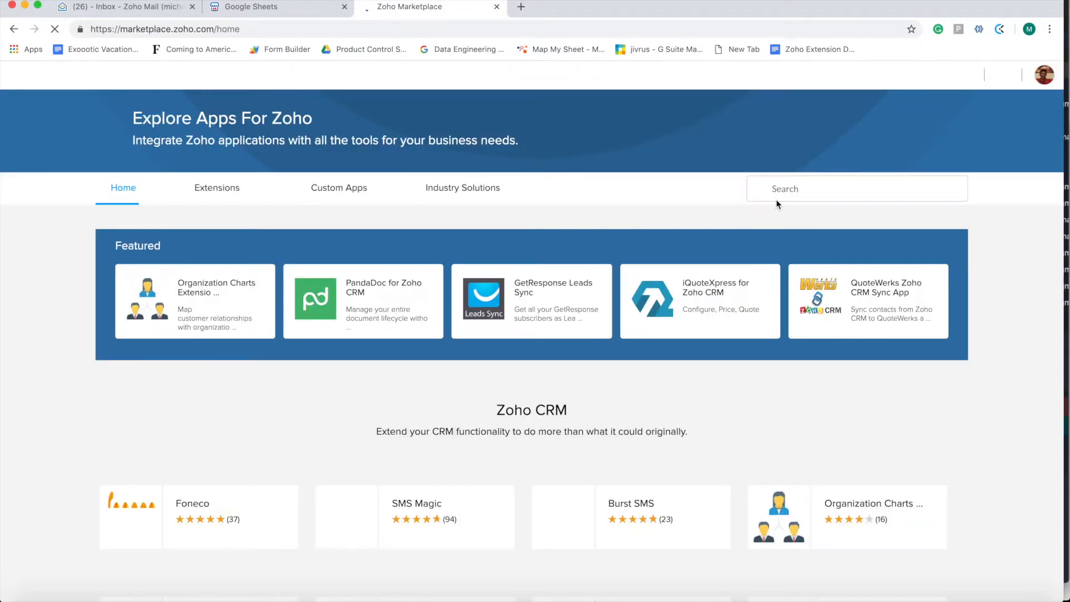
Search the marketplace for 'Google Sheets' and open the Google Sheets (CRM) extension
click(804, 192)
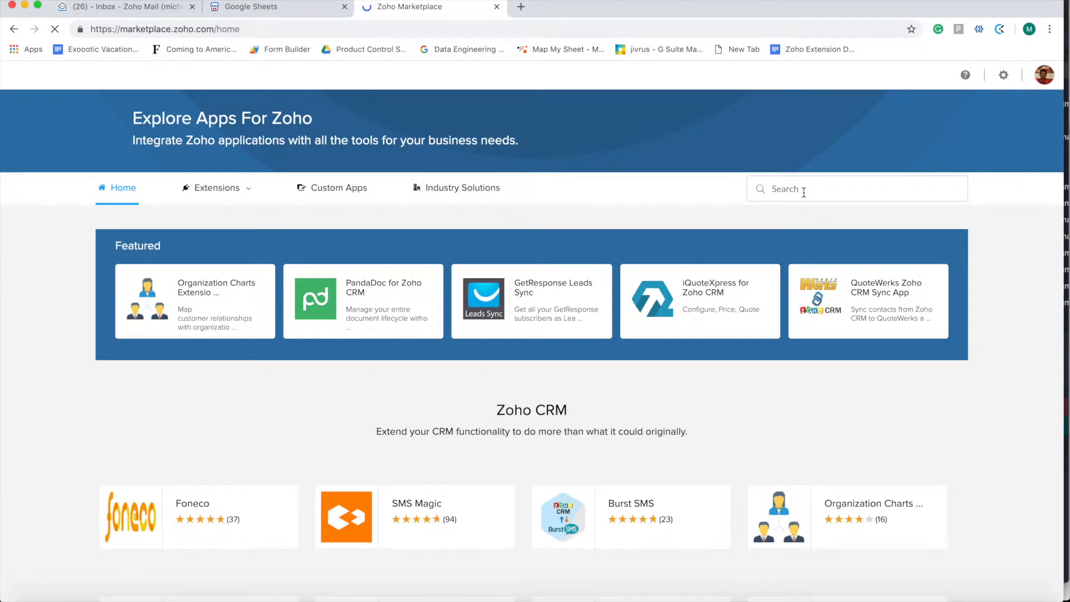
text(Google Sheets)
click(796, 217)
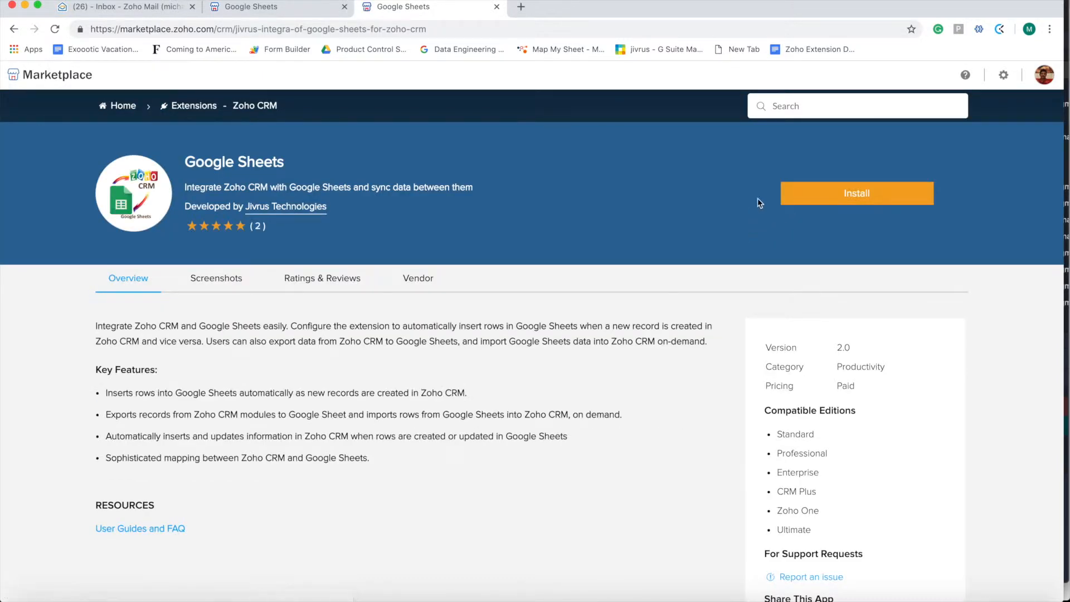
Start installing Google Sheets, allow personal-detail sharing with the vendor, and confirm installation
click(833, 198)
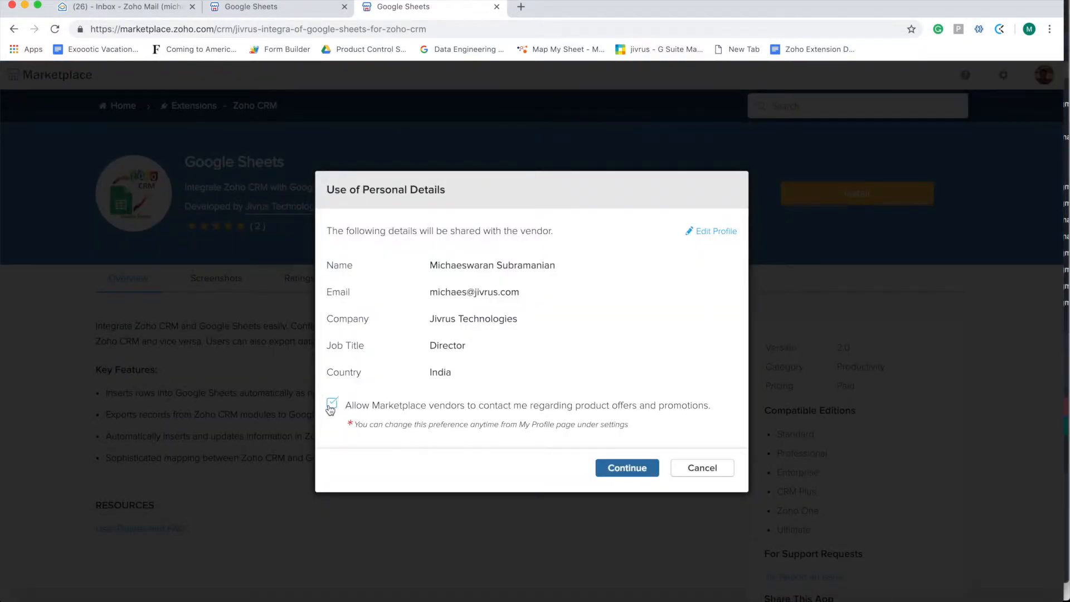
click(625, 469)
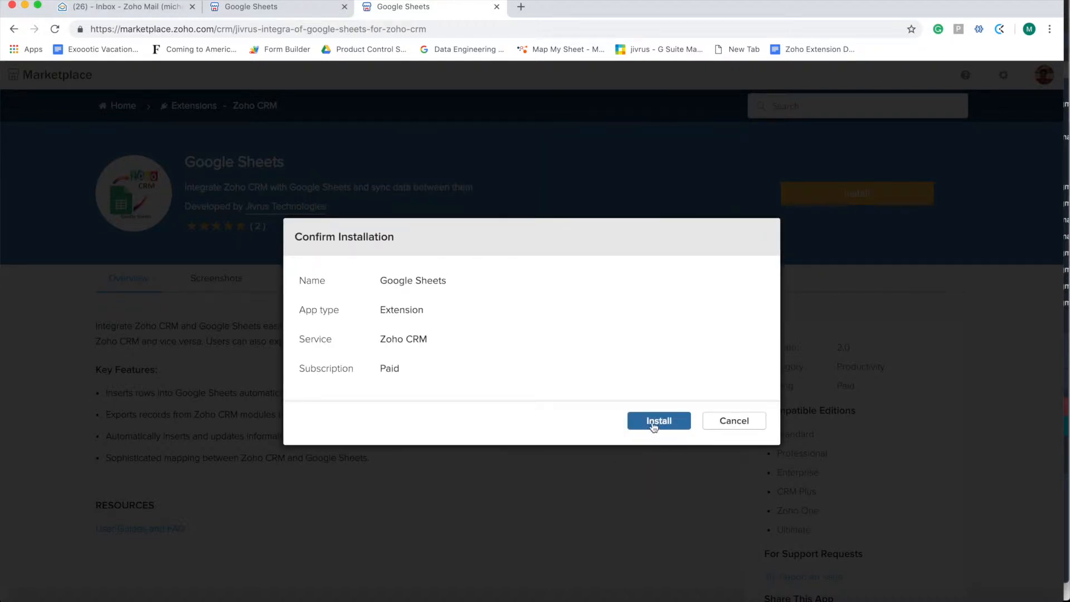
click(654, 427)
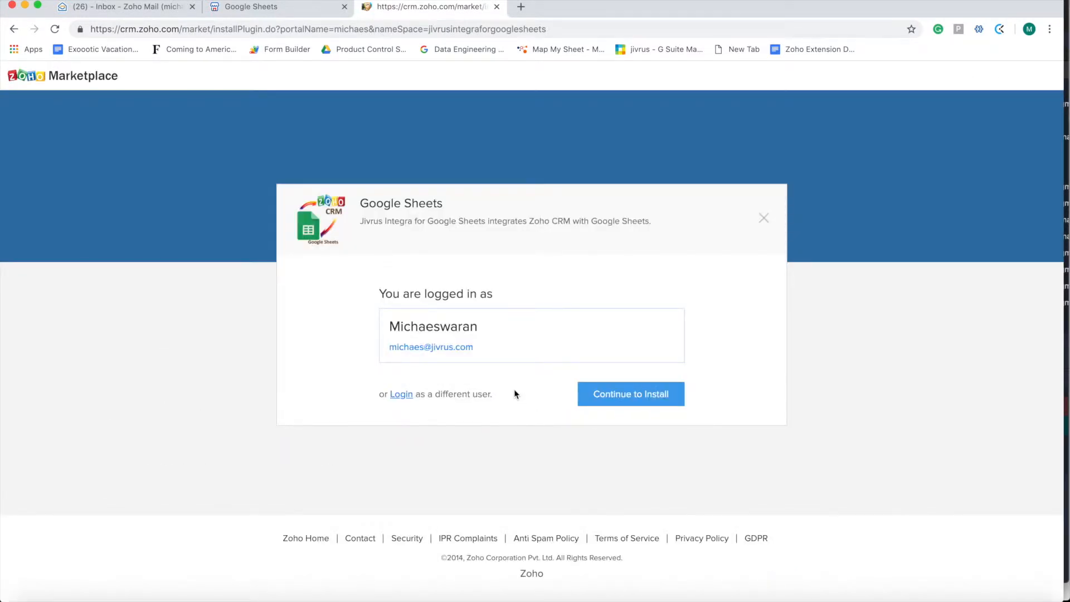
Accept the Terms of Service and privacy declaration, then install for all users as a free trial
click(627, 395)
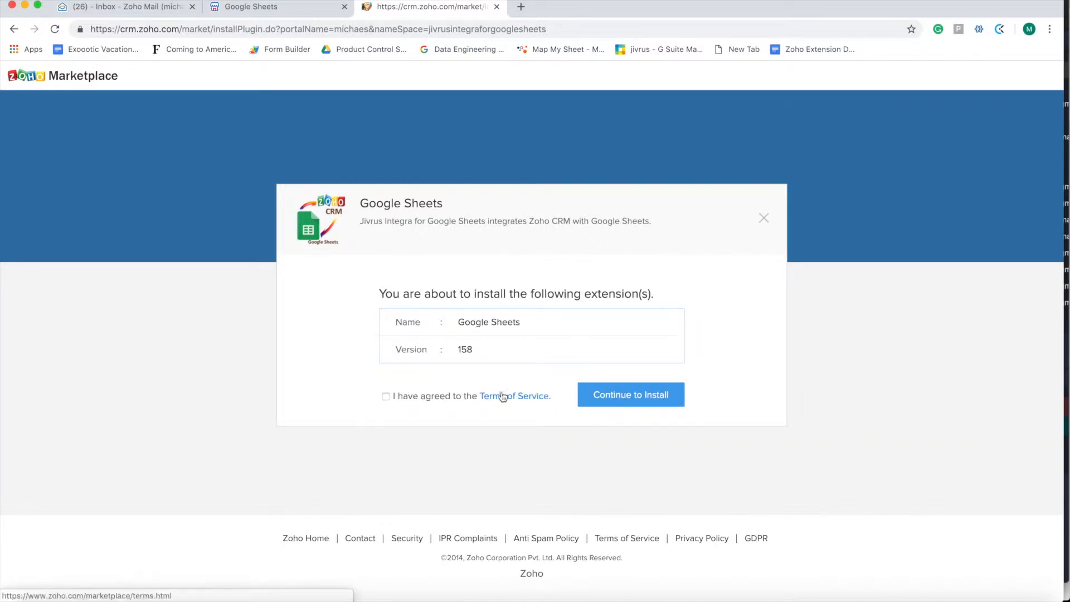
click(385, 397)
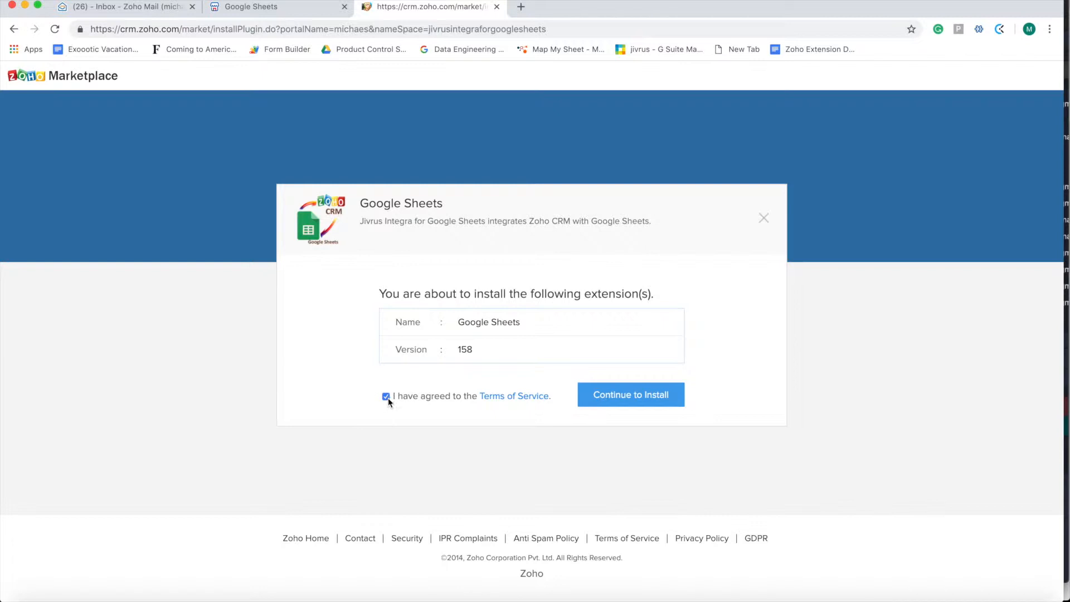
click(650, 396)
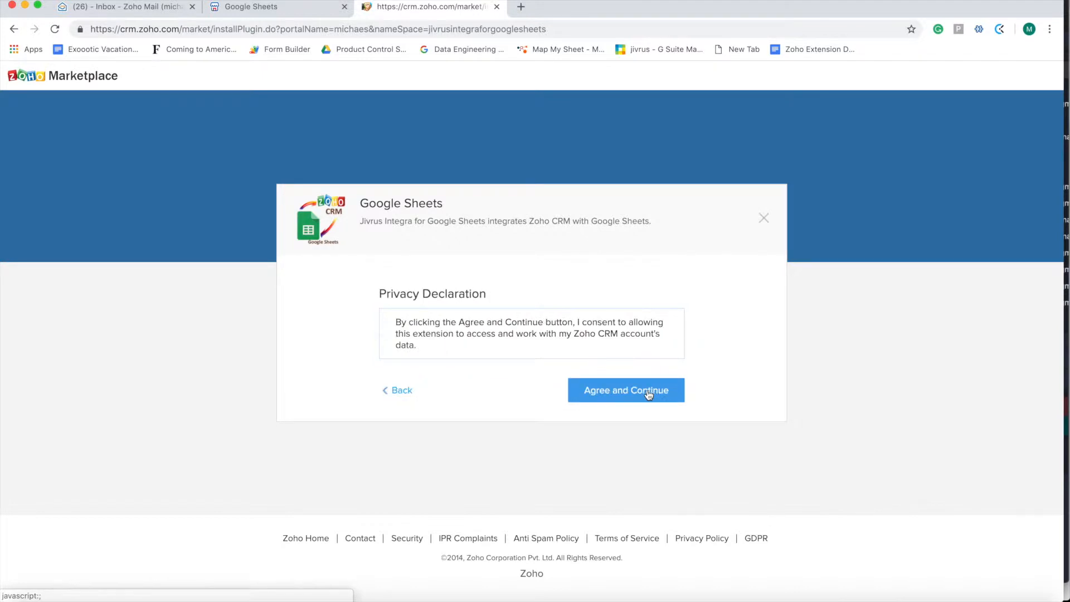
click(625, 392)
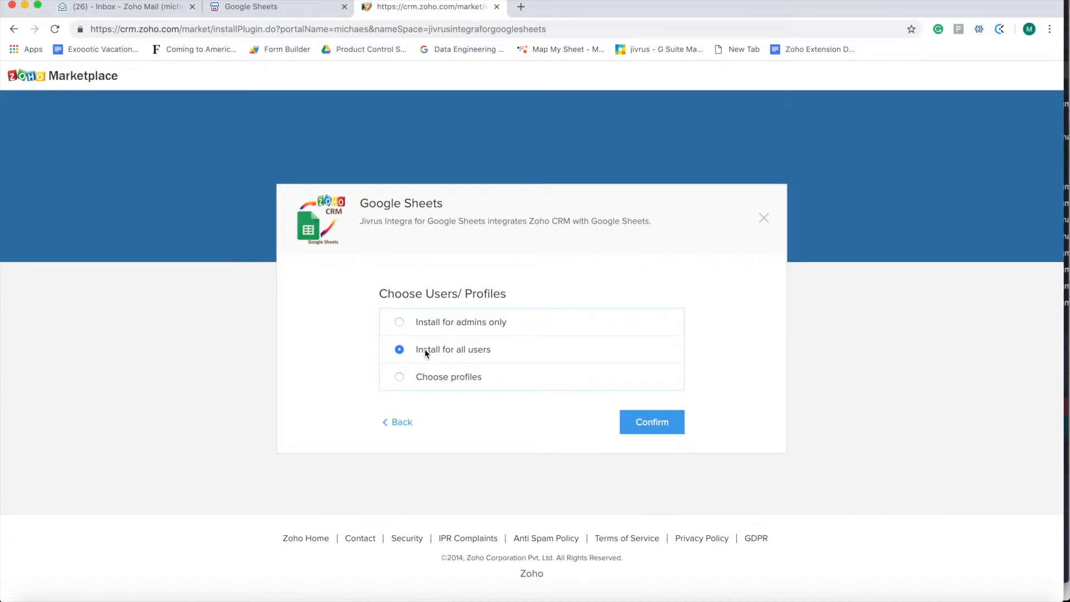
click(657, 423)
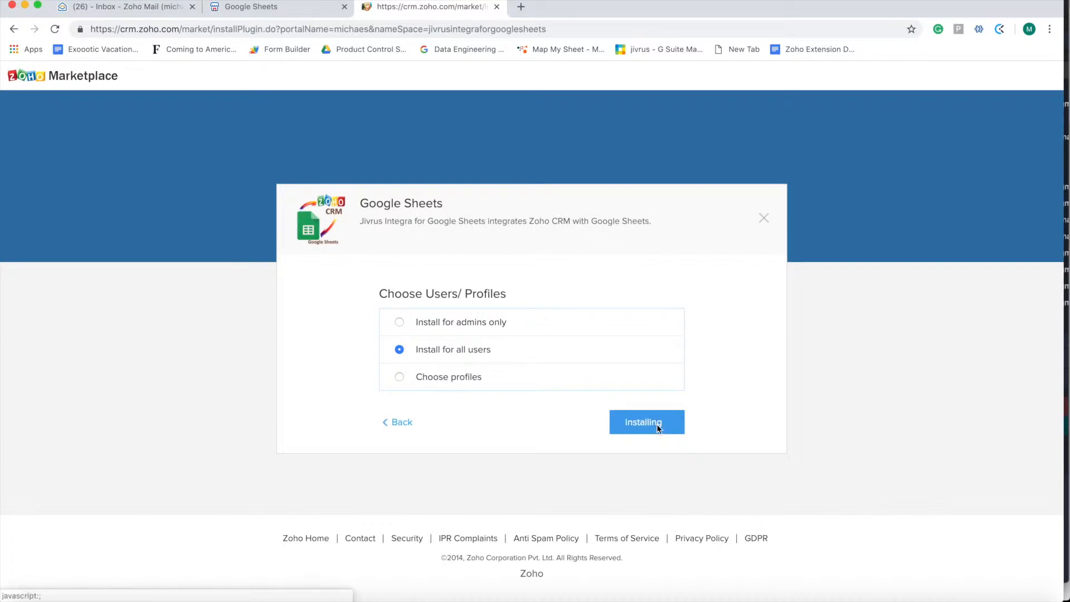
click(629, 413)
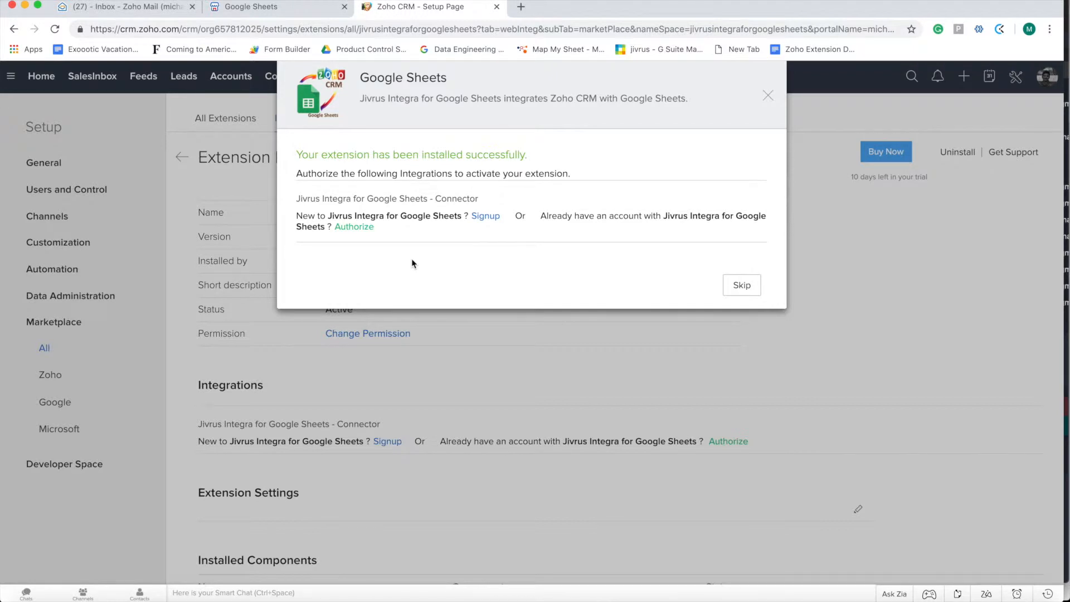
Authorize Jivrus Integra with the Google account, granting Drive and spreadsheet access, and finish setup
click(355, 227)
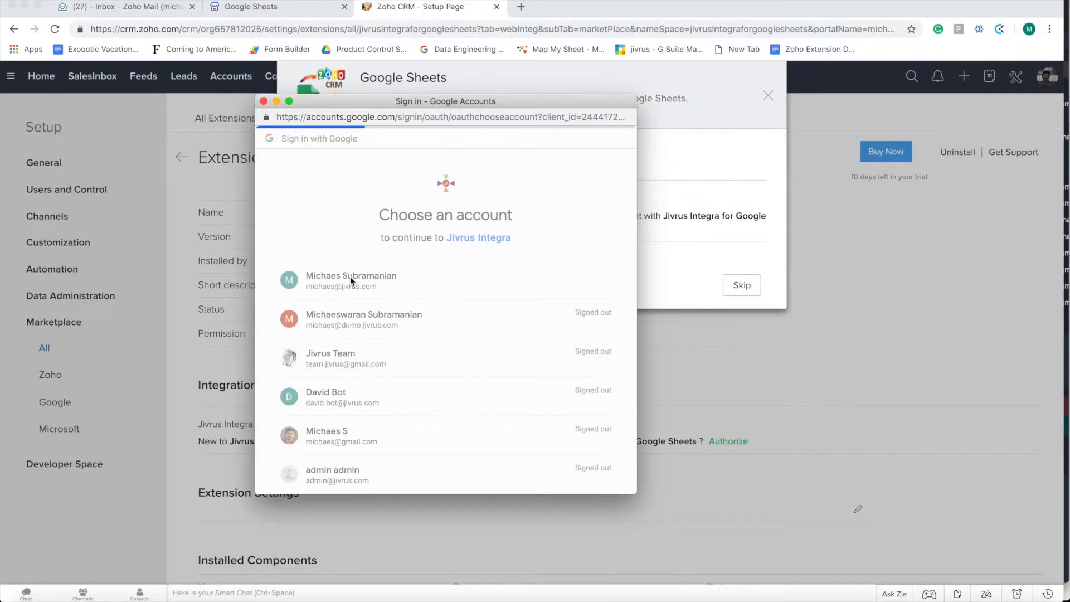
click(350, 278)
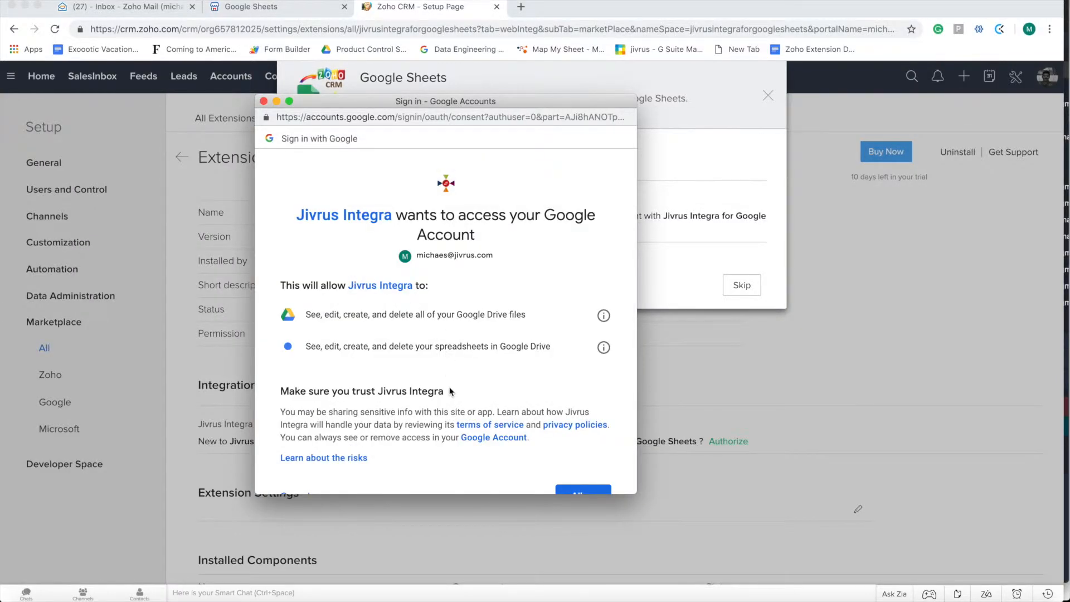
scroll(450, 391, down, 3)
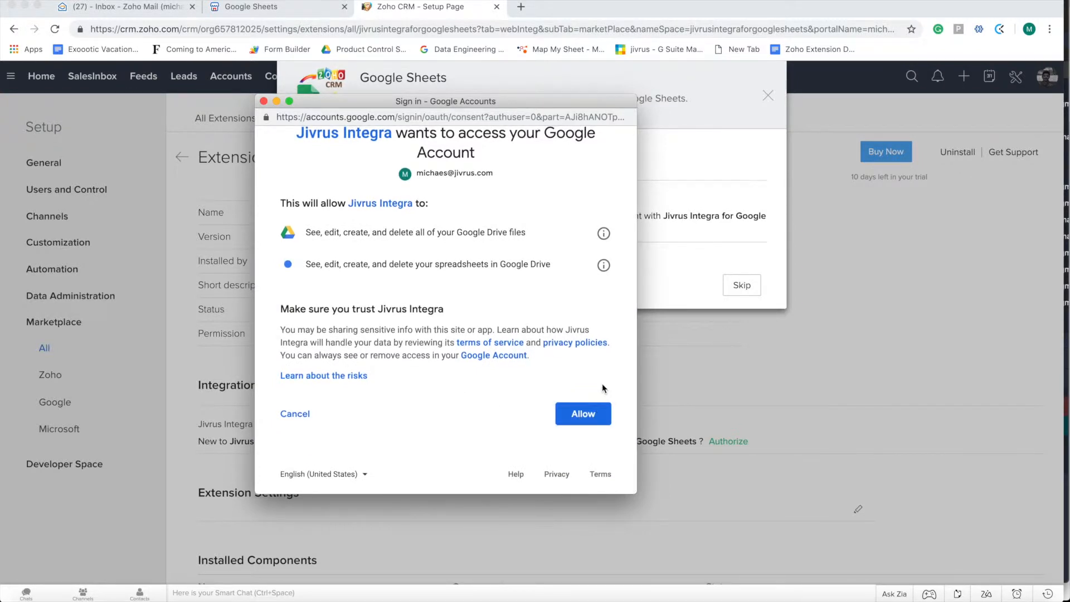
click(582, 417)
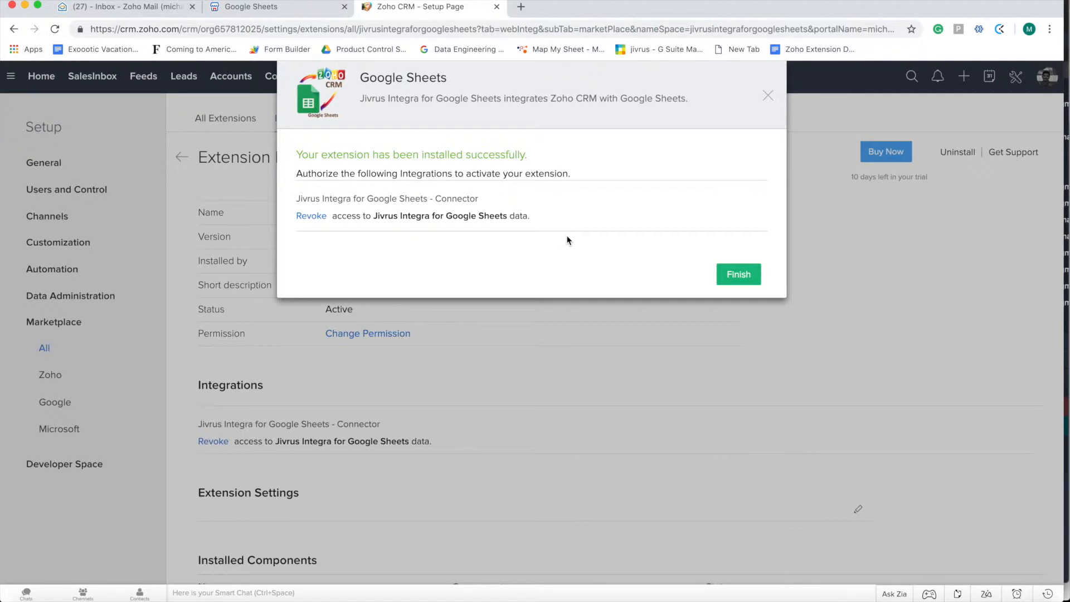
click(745, 278)
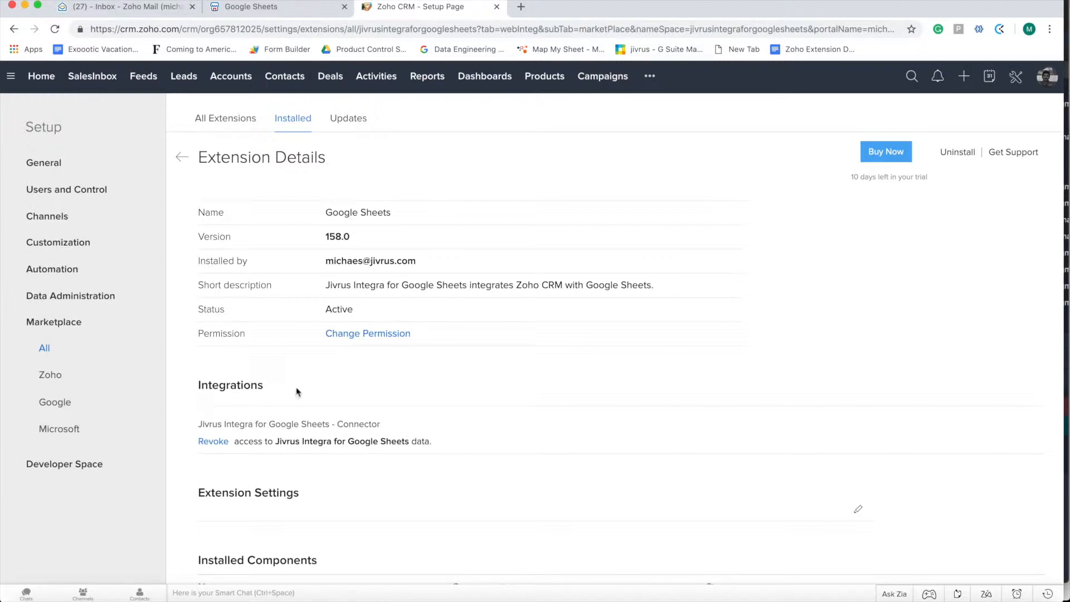
Open the Google Sheets JIGS module from the top bar's ••• more-modules menu
scroll(523, 432, down, 1)
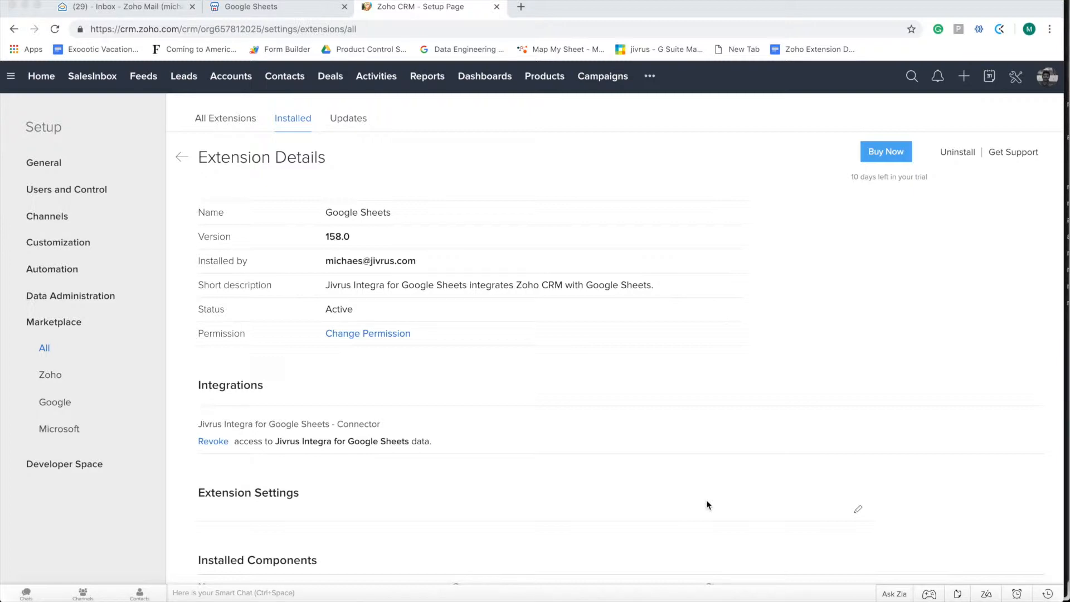
click(649, 78)
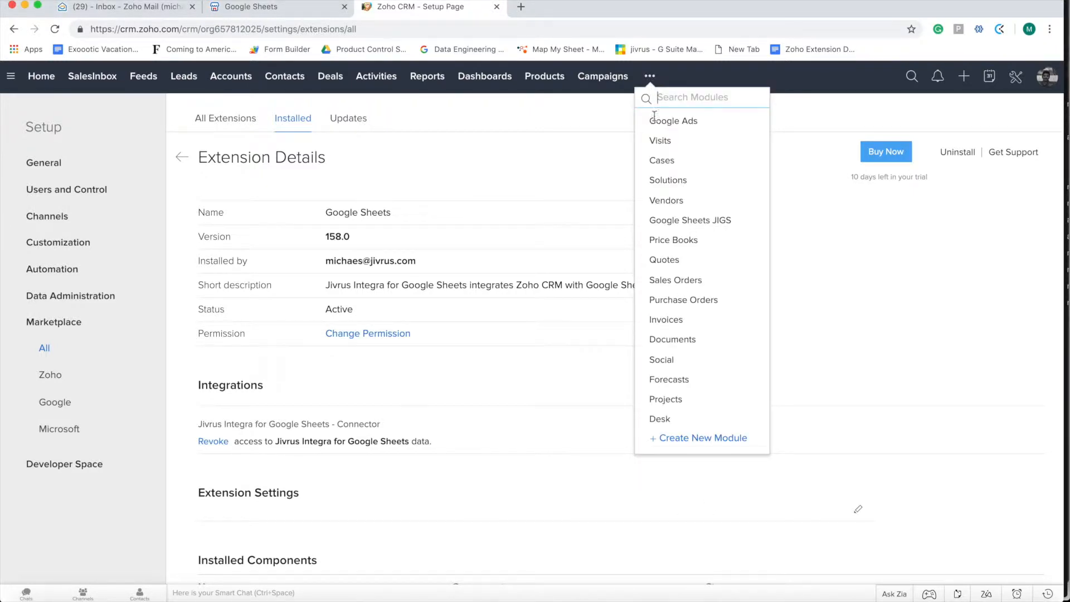
click(677, 221)
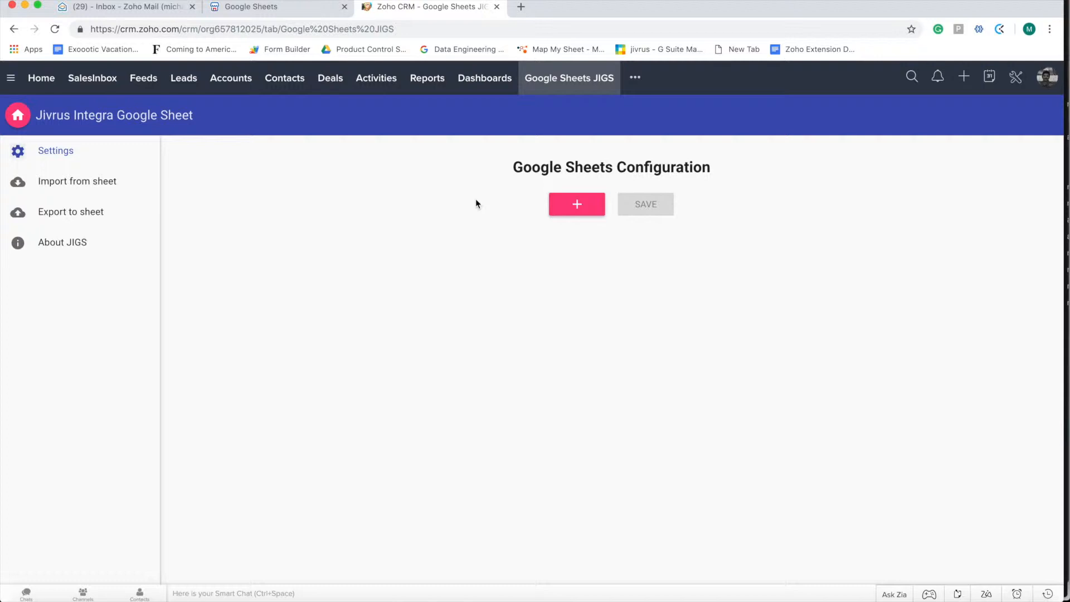
Add a configuration row for the Leads module and turn automatic export to Google Sheets On
click(578, 209)
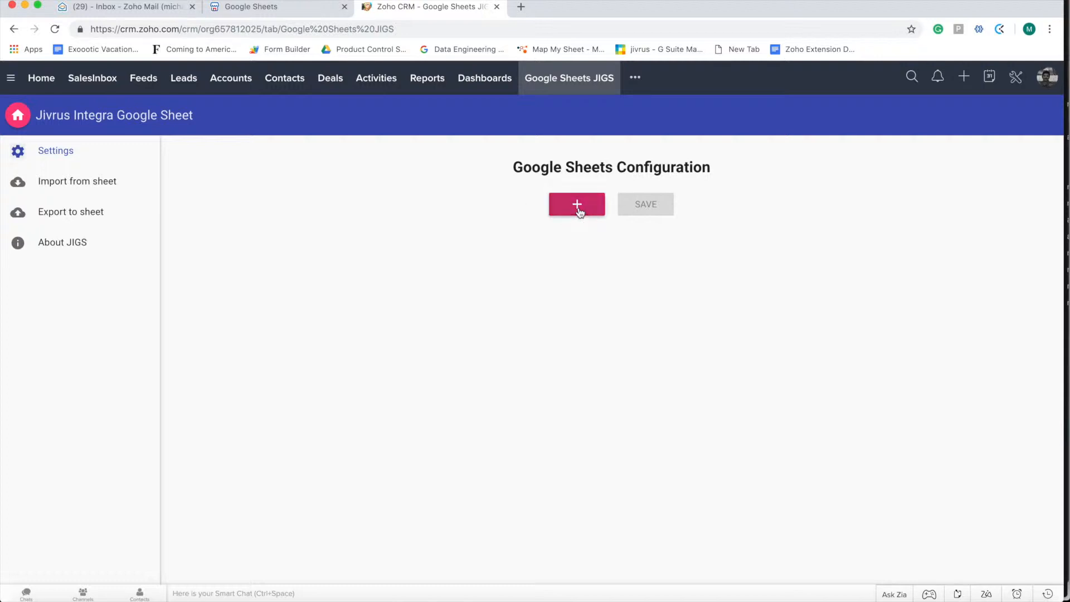
click(373, 225)
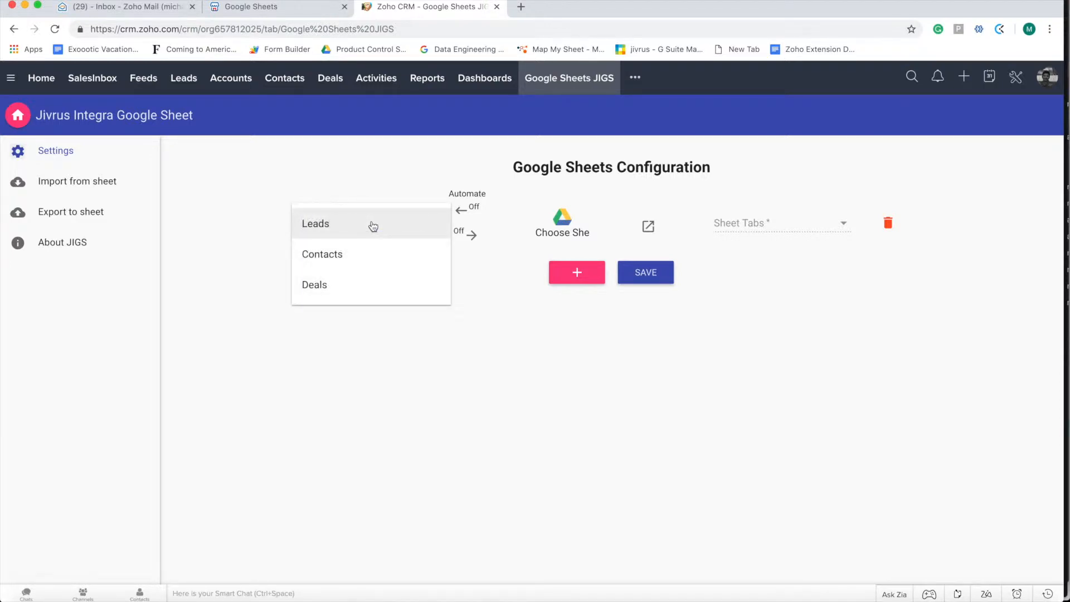
click(373, 224)
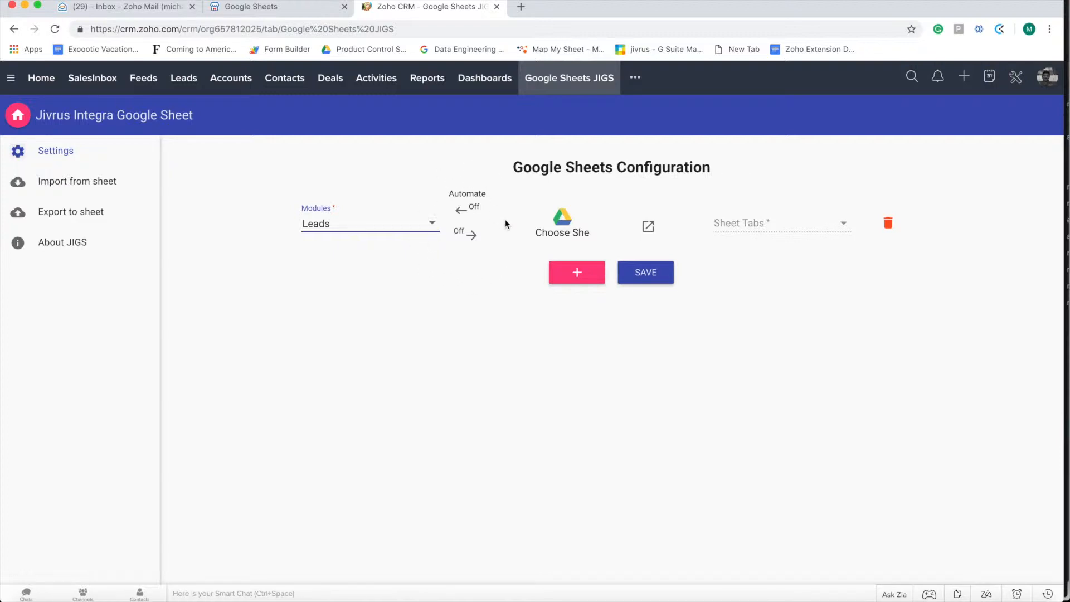
mouse_move(464, 211)
mouse_move(466, 238)
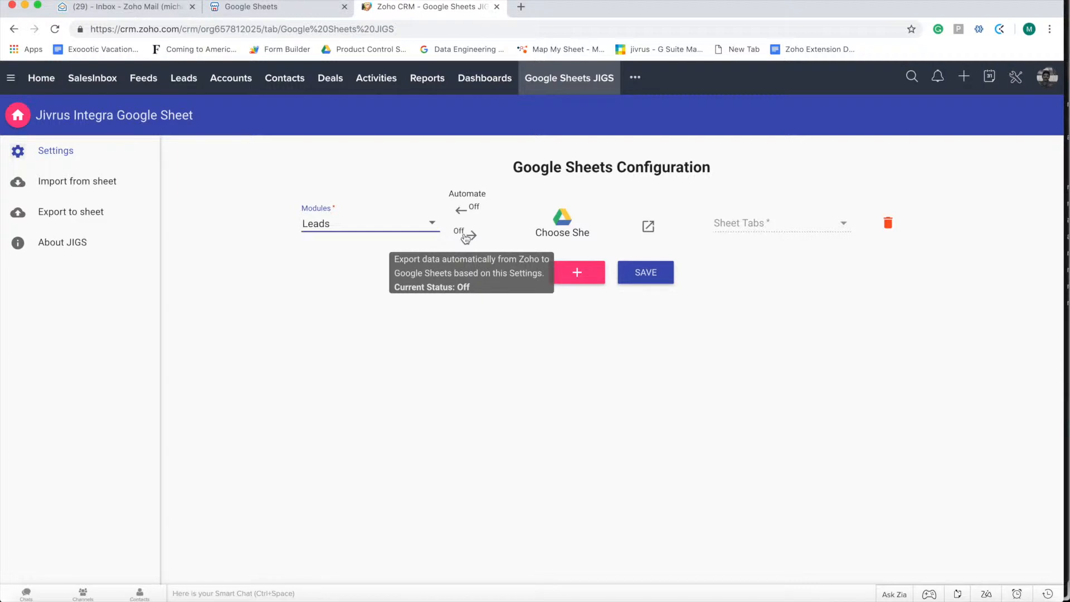
click(471, 238)
Search Google Drive for 'Zoho' and link the Zoho CRM S… spreadsheet to the Leads row
click(560, 219)
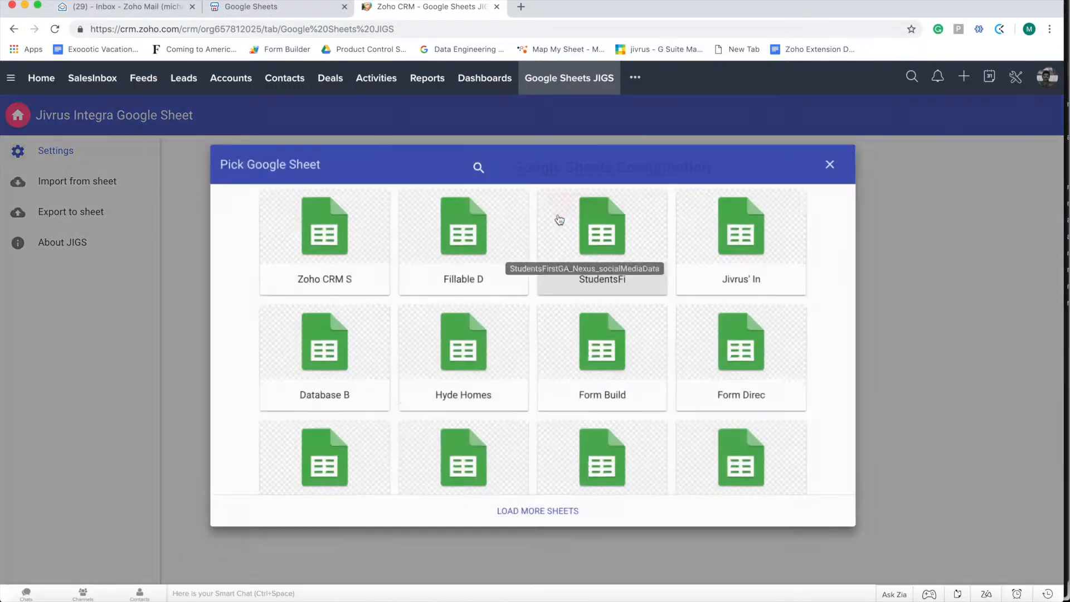
click(613, 167)
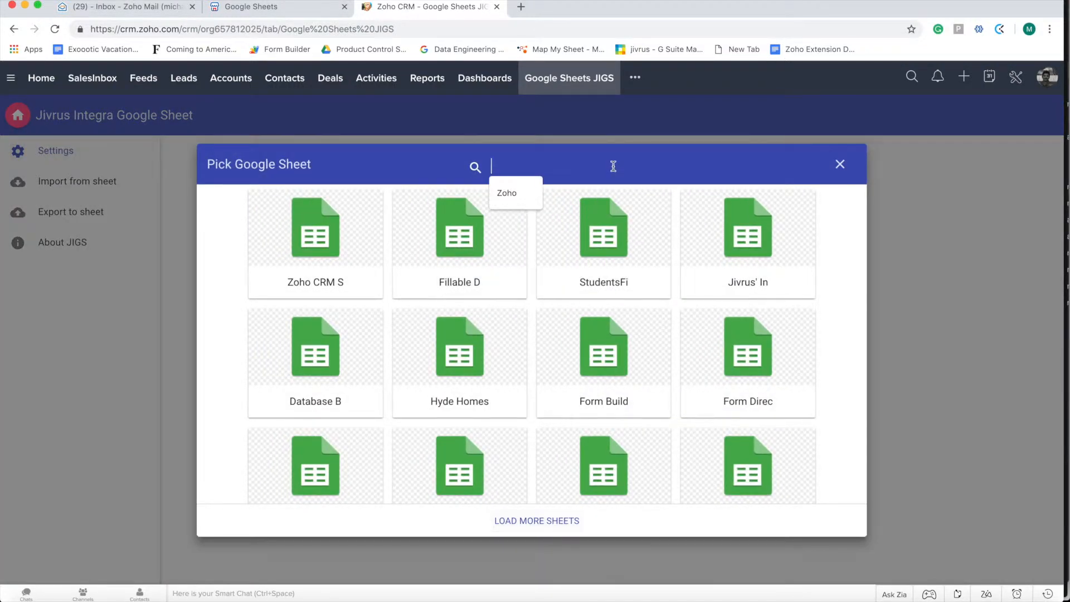
text(S)
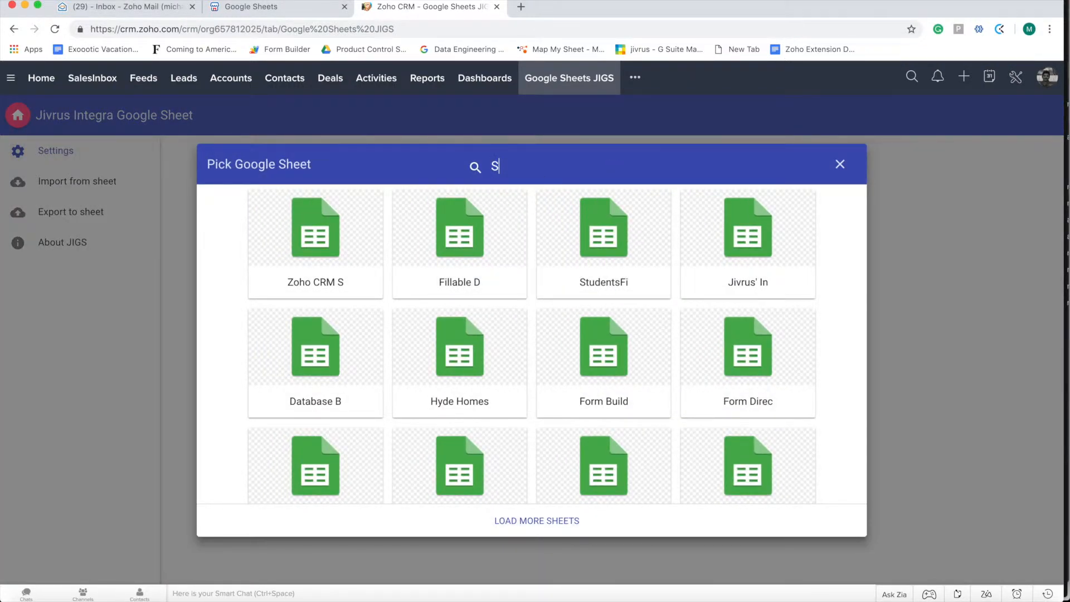
text(Zoho)
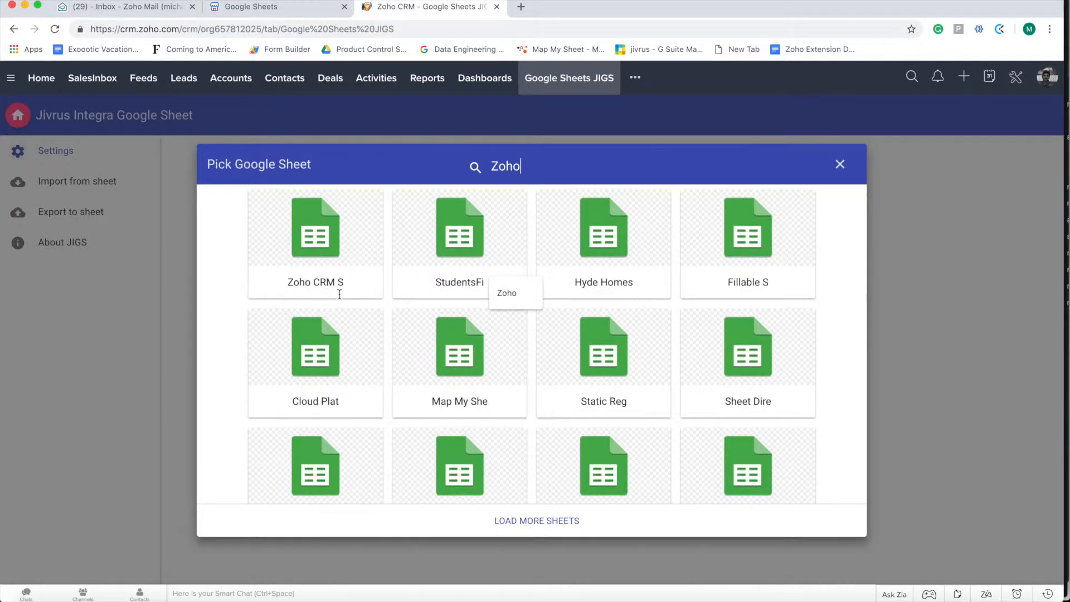
click(326, 238)
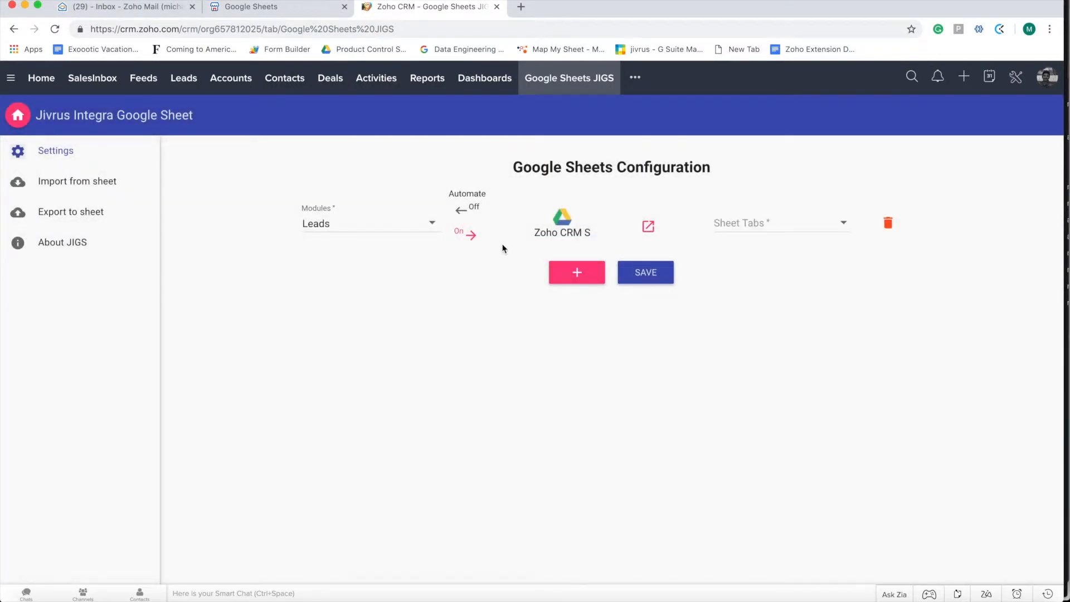
Review the Contacts and Leads sheets of 'Zoho CRM Sync - Records' in a new tab
click(648, 228)
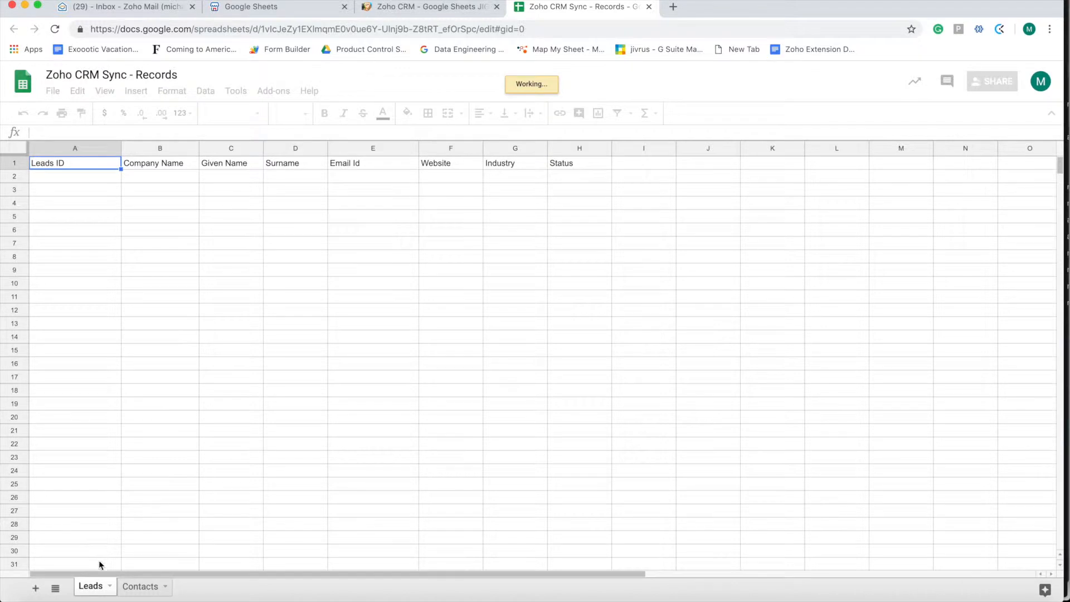
click(143, 588)
click(98, 586)
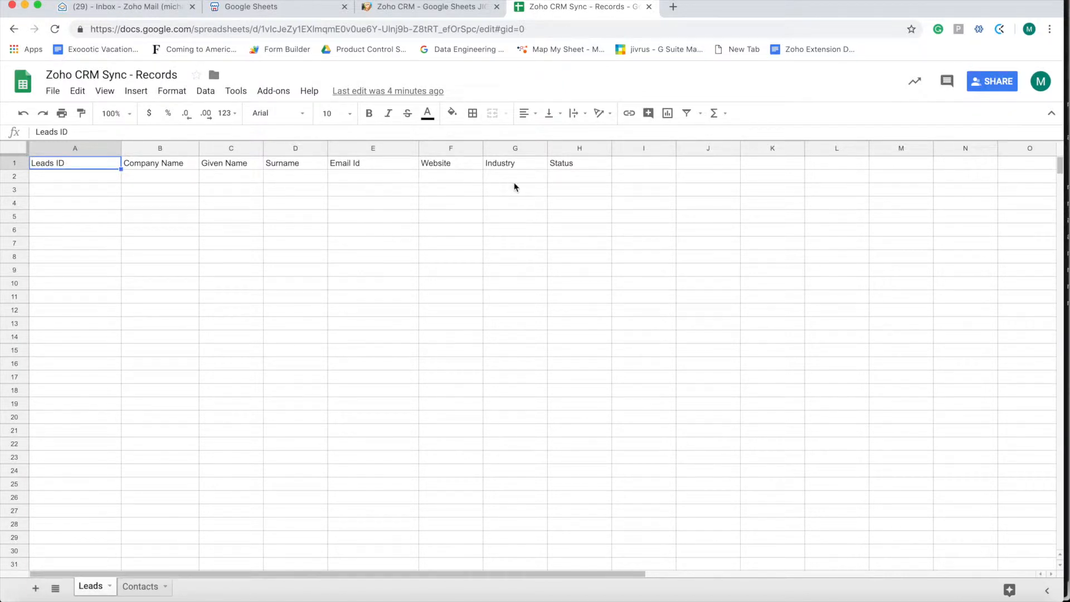
click(428, 8)
Target the Leads sheet tab and map the id field to the Leads ID column
click(775, 232)
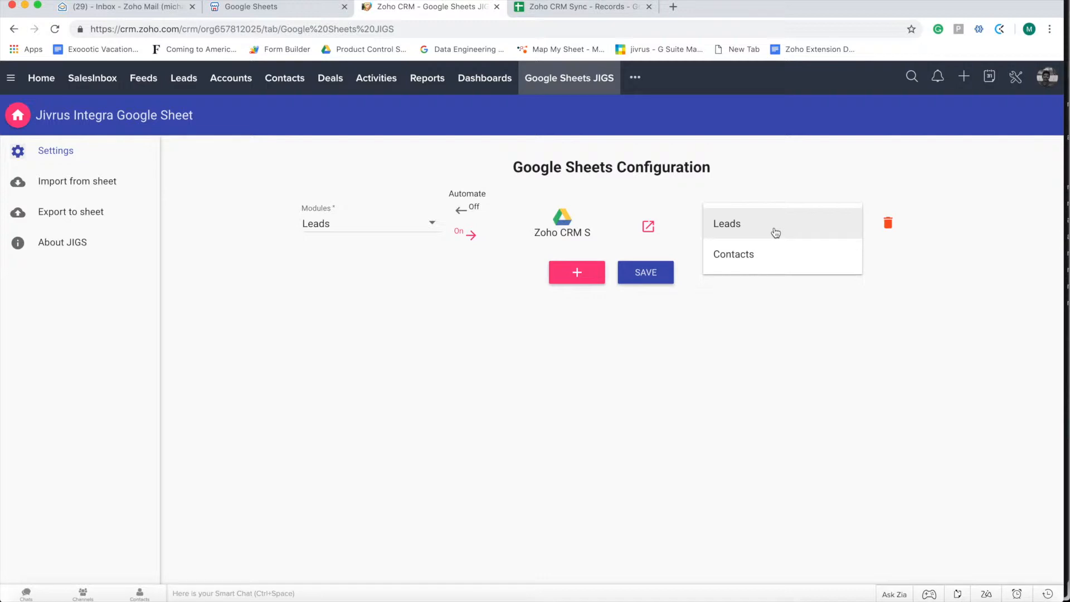
click(776, 233)
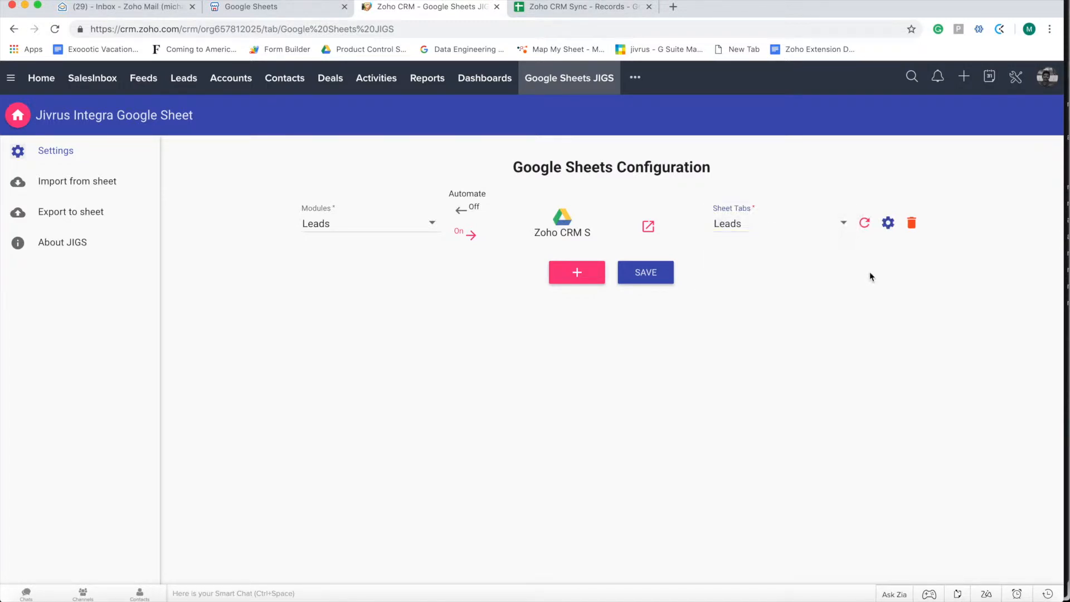
click(890, 224)
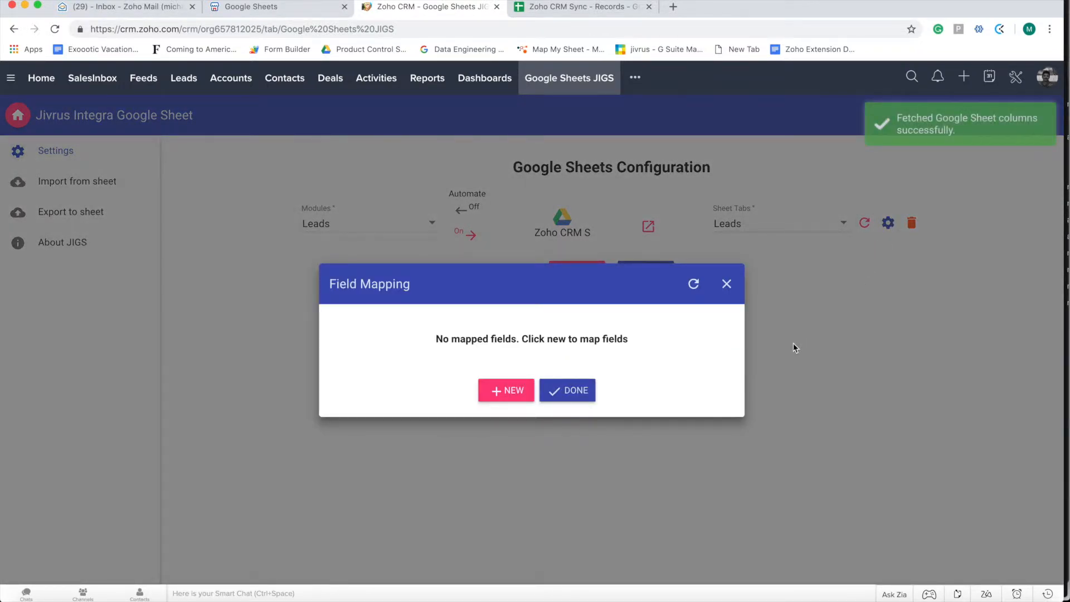
click(517, 392)
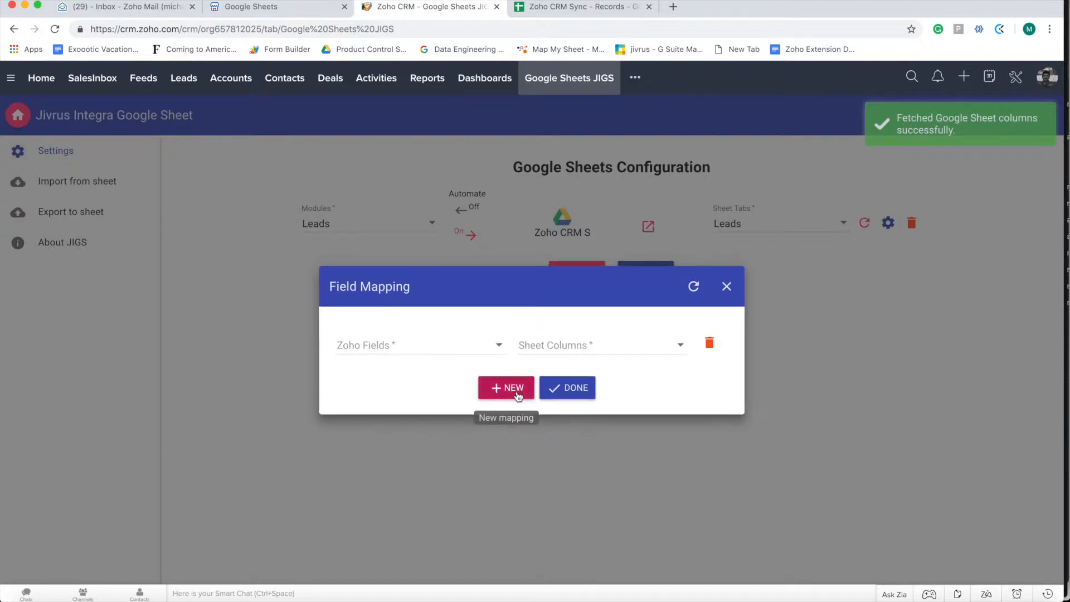
click(427, 345)
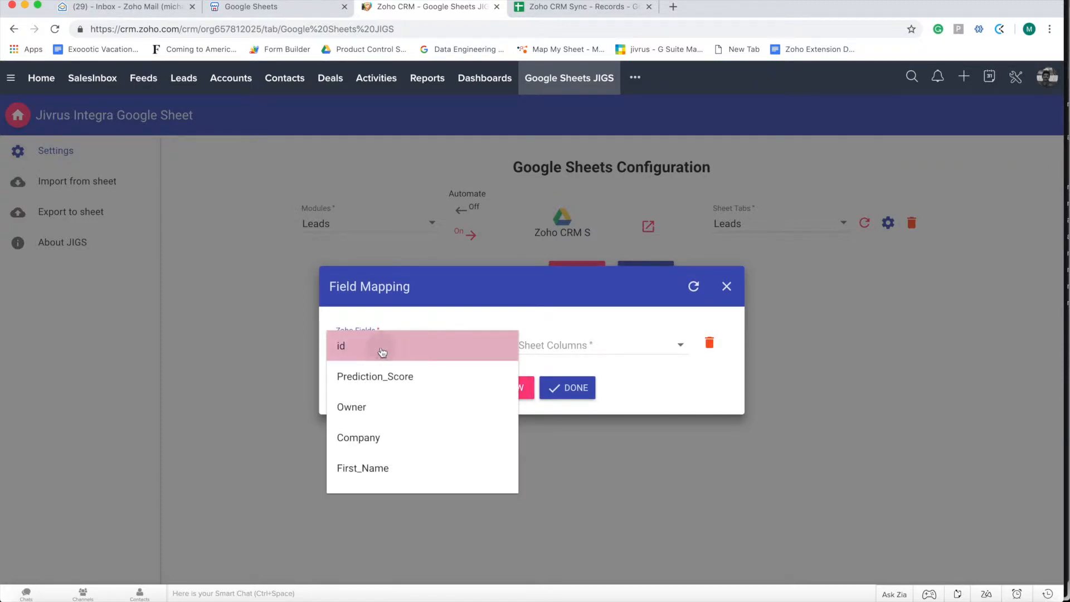
click(382, 348)
click(591, 353)
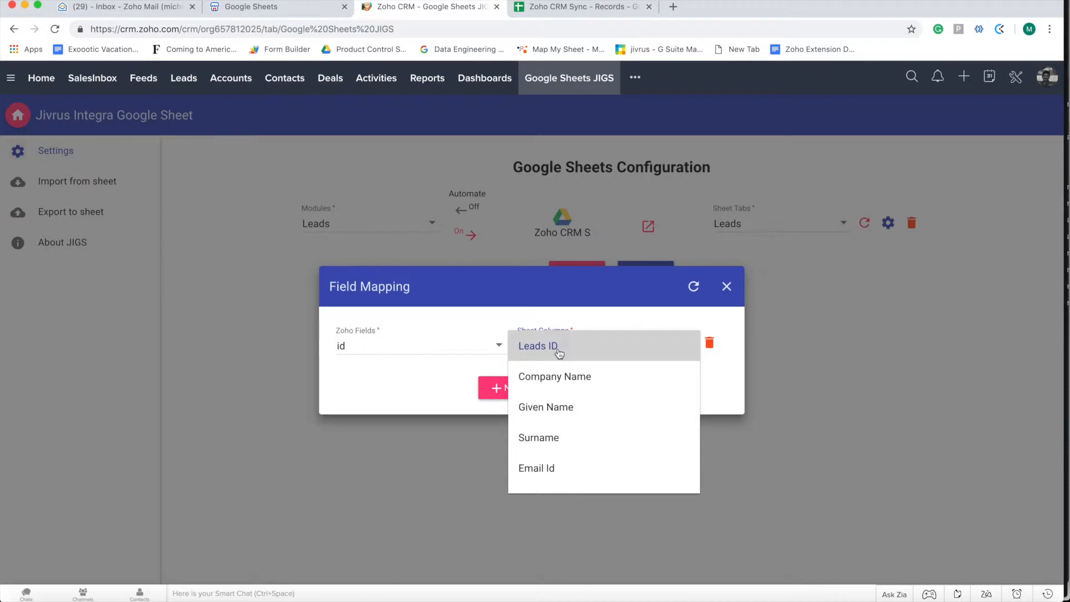
click(559, 354)
Map Company to Company Name and First_Name to Given Name
click(504, 388)
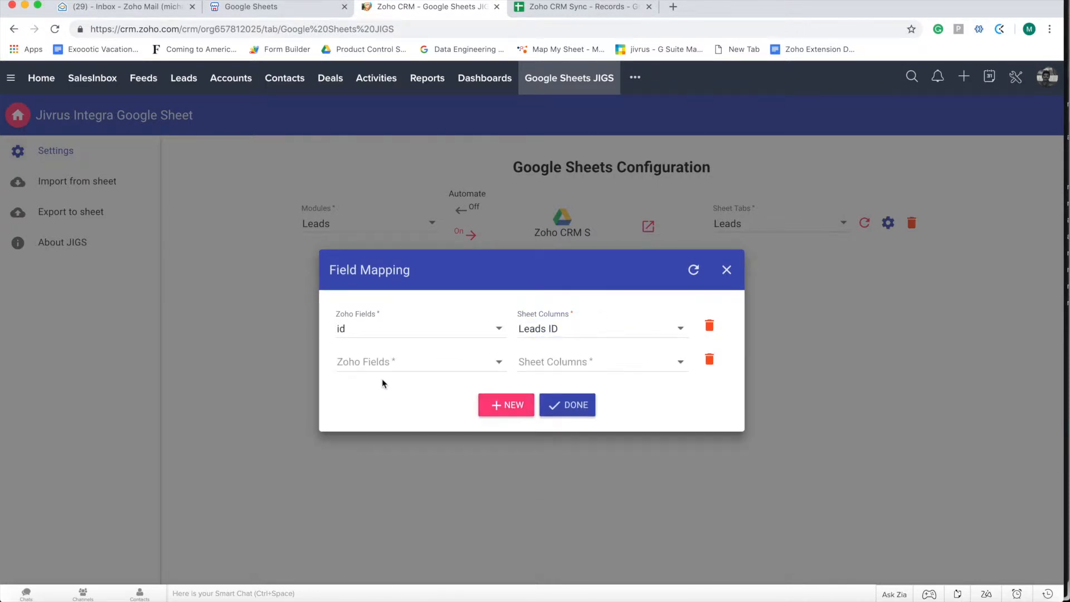
click(384, 362)
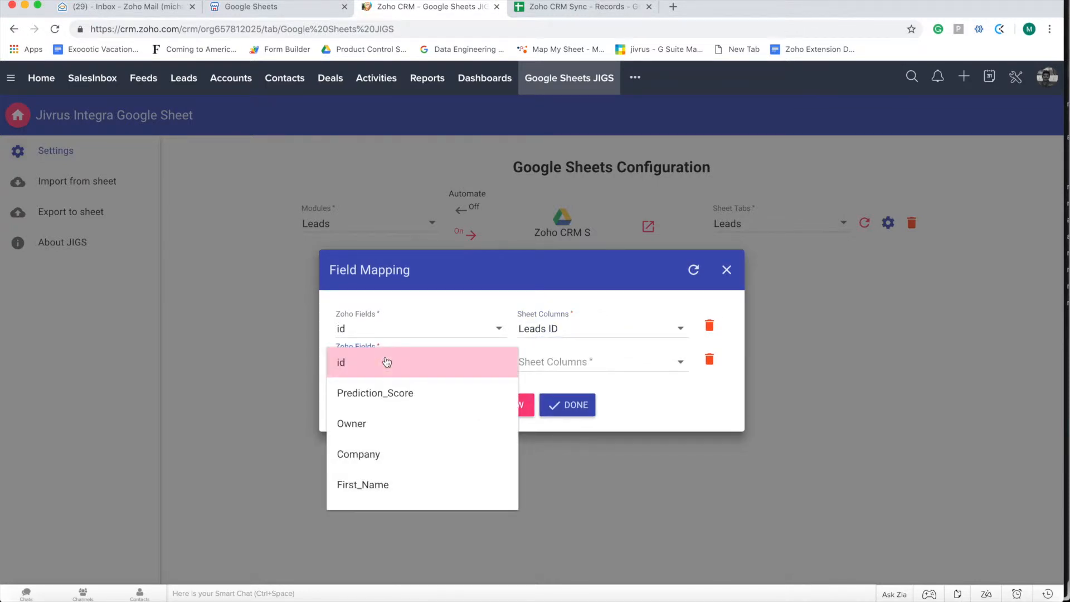
click(375, 458)
click(550, 365)
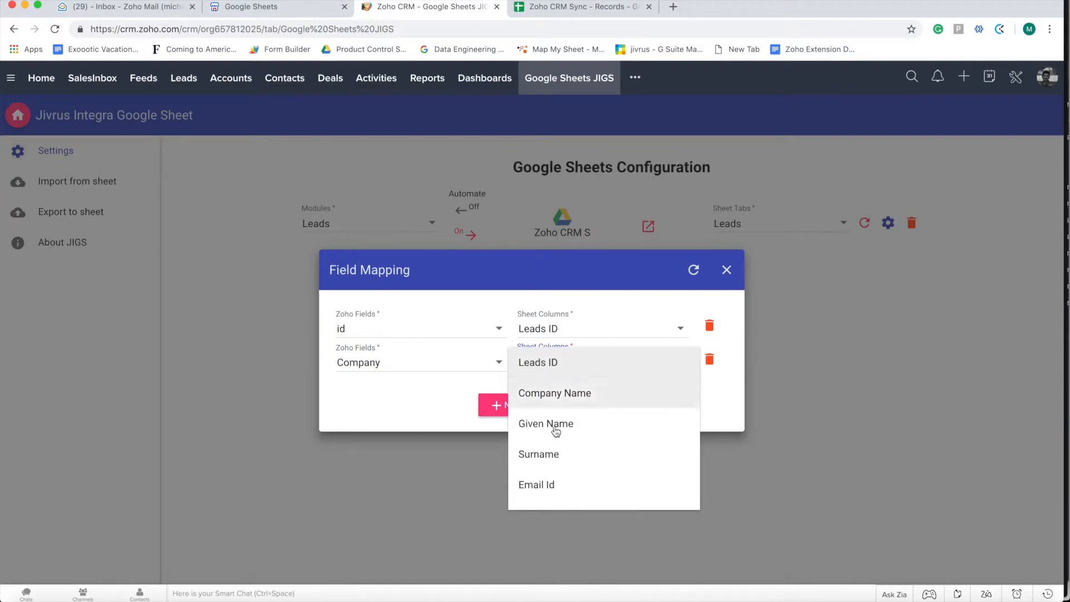
click(554, 393)
click(499, 406)
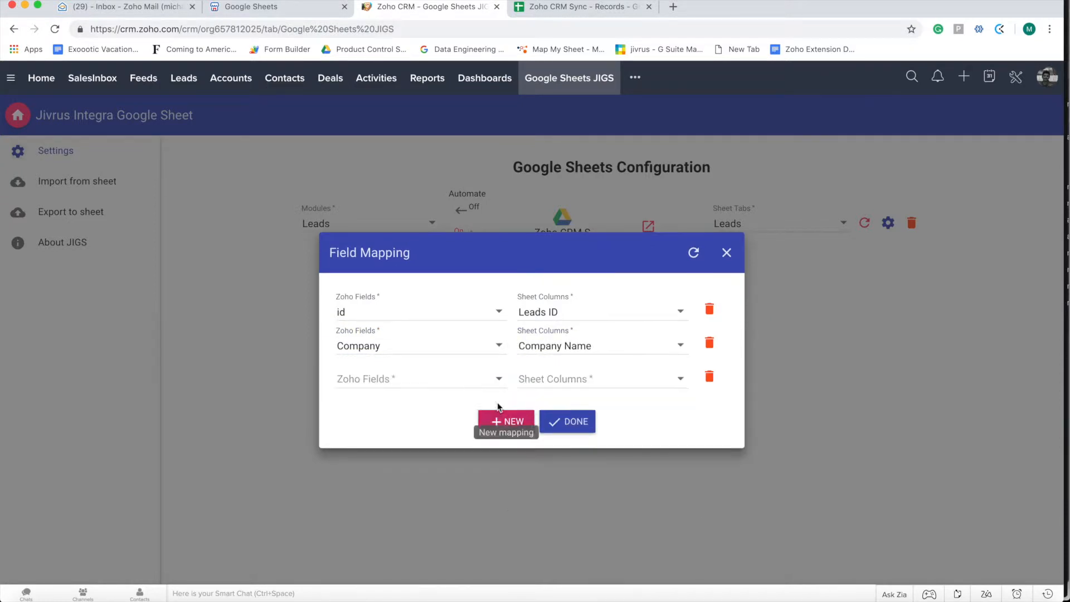
click(401, 384)
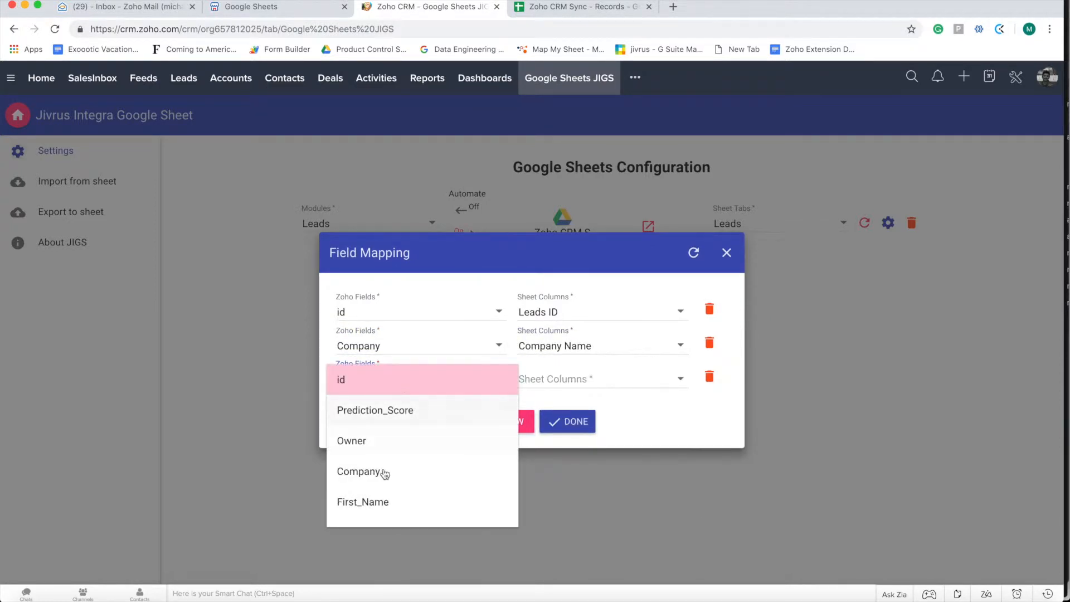
click(369, 505)
click(557, 383)
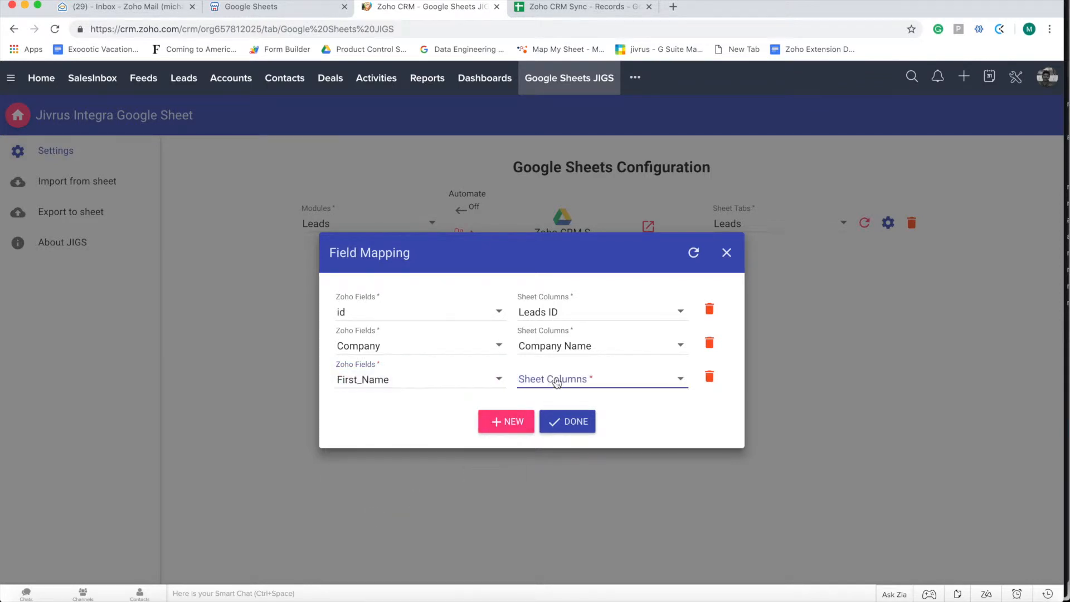
click(556, 440)
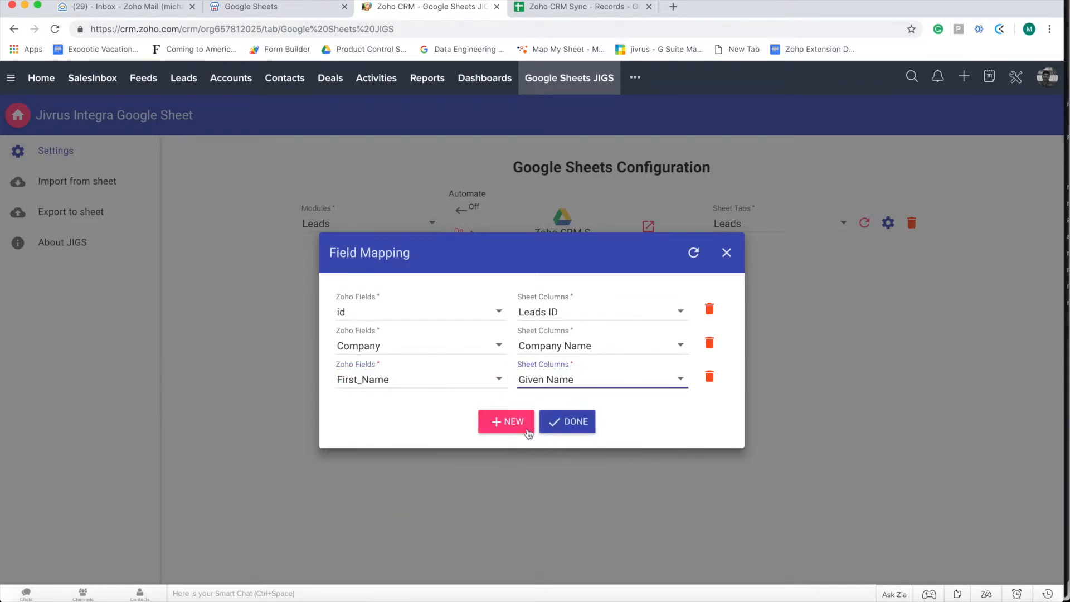
Map Last_Name to Surname and Email to Email Id
click(531, 434)
click(409, 397)
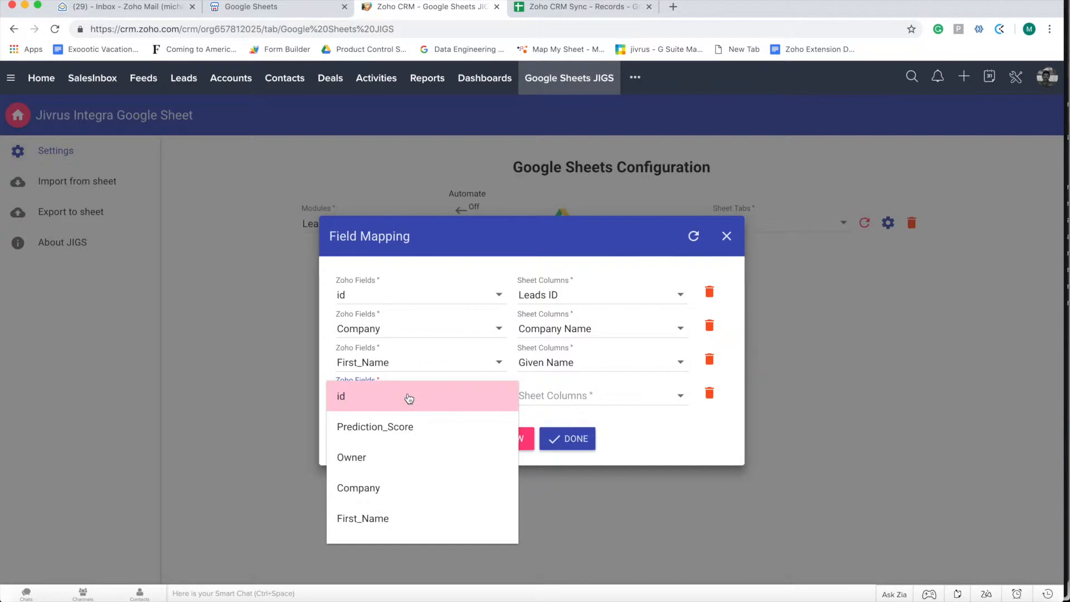
scroll(378, 520, down, 2)
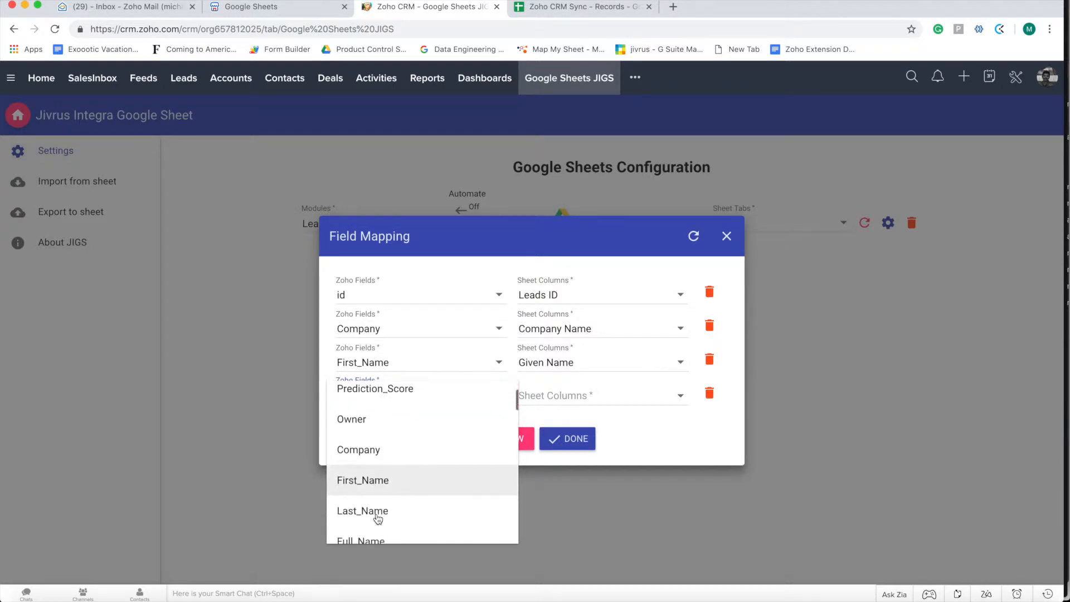
click(370, 497)
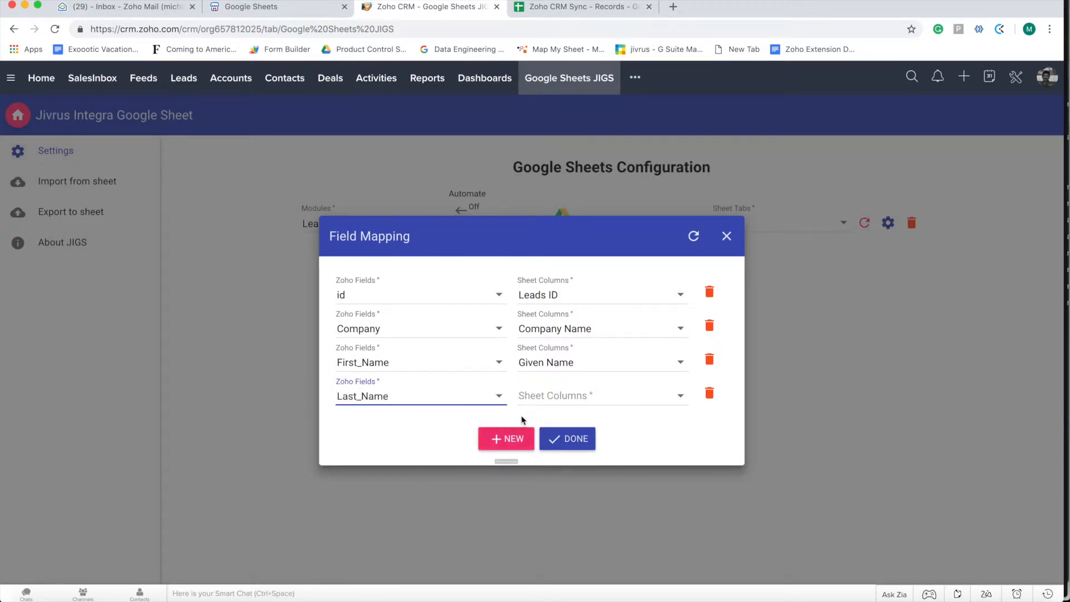
click(553, 396)
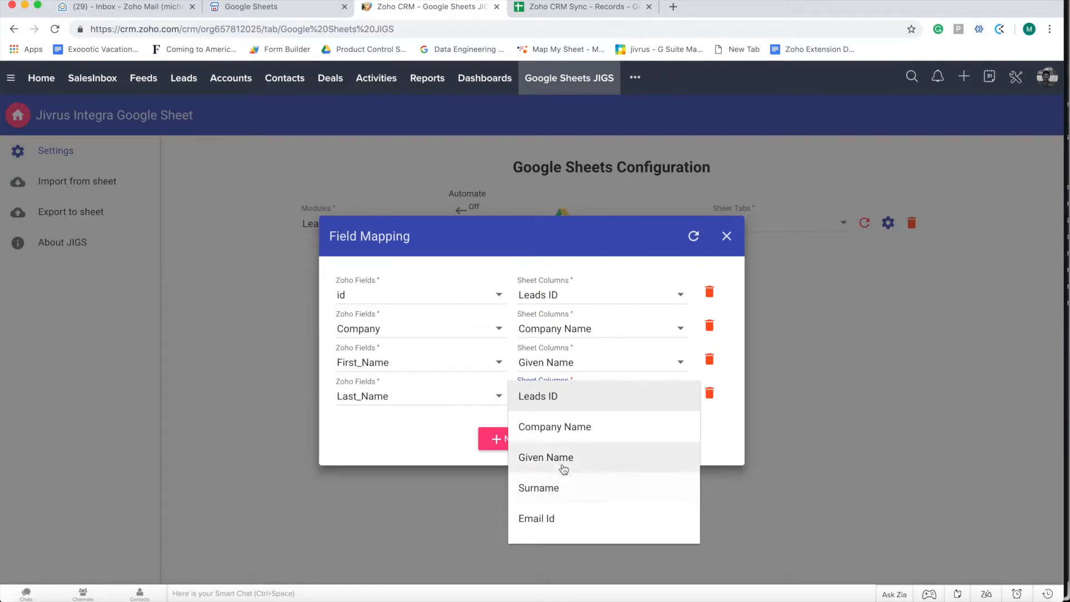
click(547, 488)
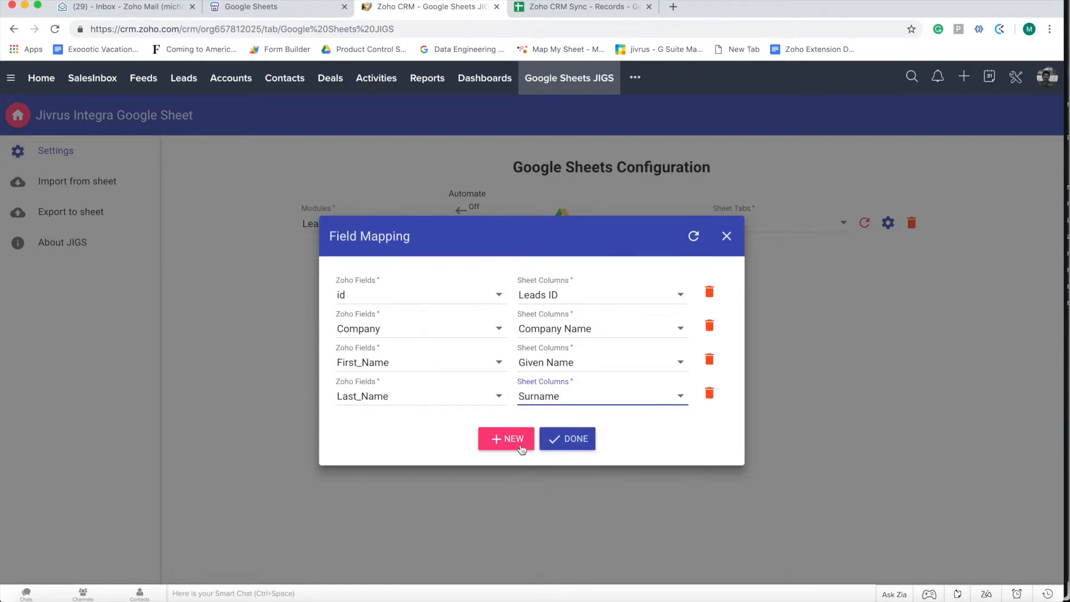
click(504, 438)
click(402, 409)
scroll(382, 477, down, 5)
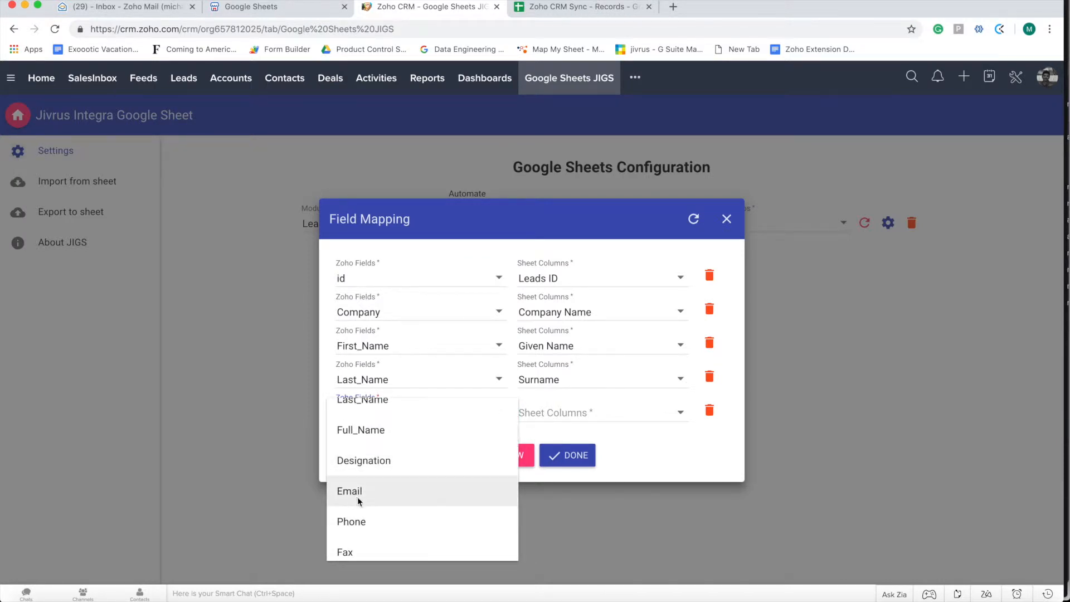
click(356, 493)
scroll(563, 491, down, 2)
click(544, 470)
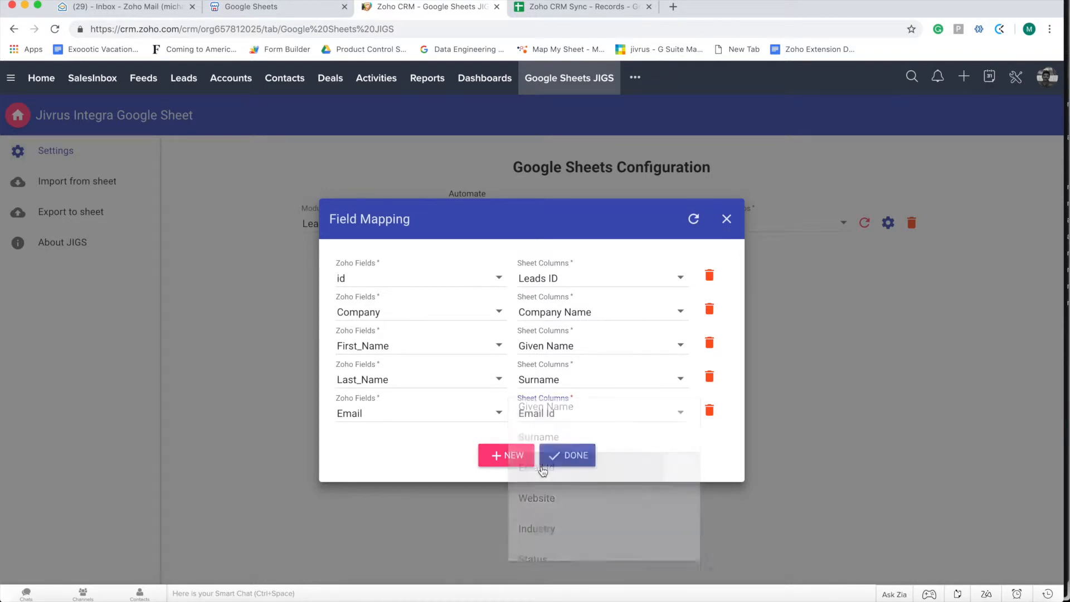
click(571, 6)
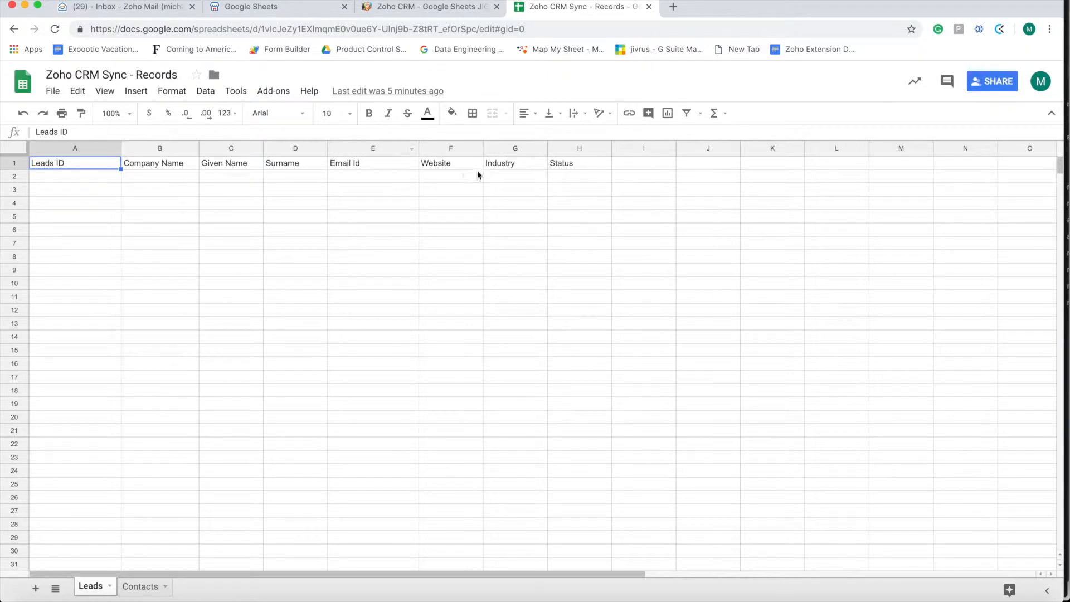
Add a field-mapping row pairing the Zoho Website field with the sheet's Website column
click(404, 9)
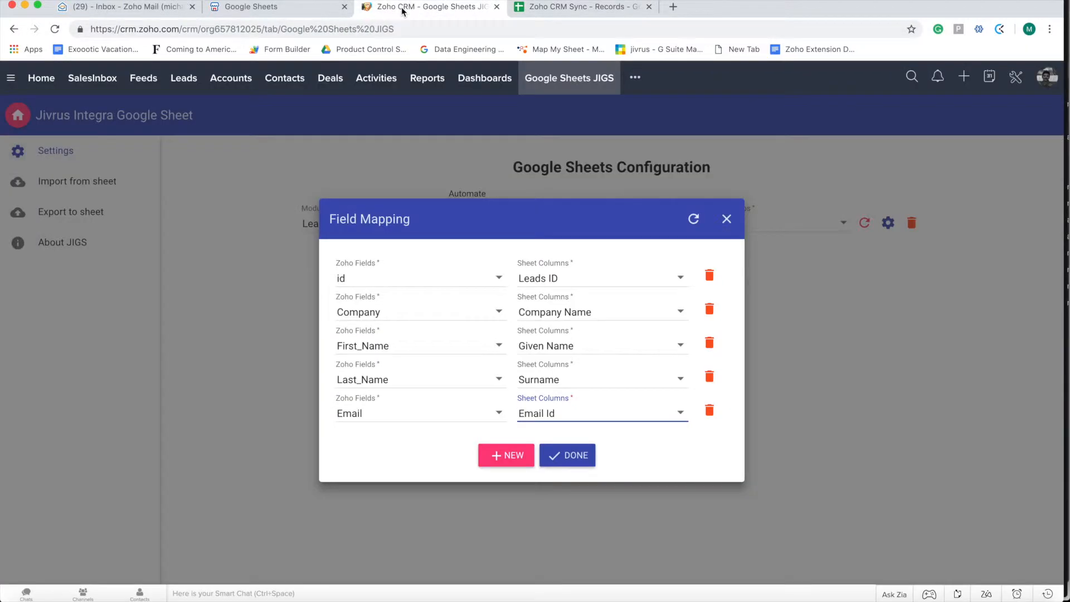
click(507, 455)
click(384, 435)
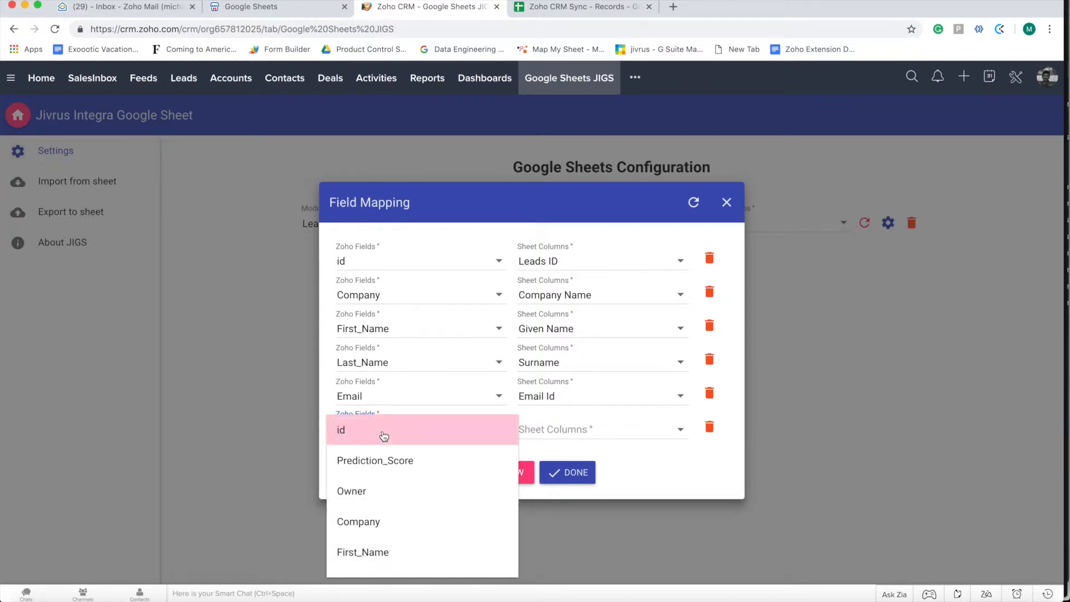
scroll(384, 436, down, 5)
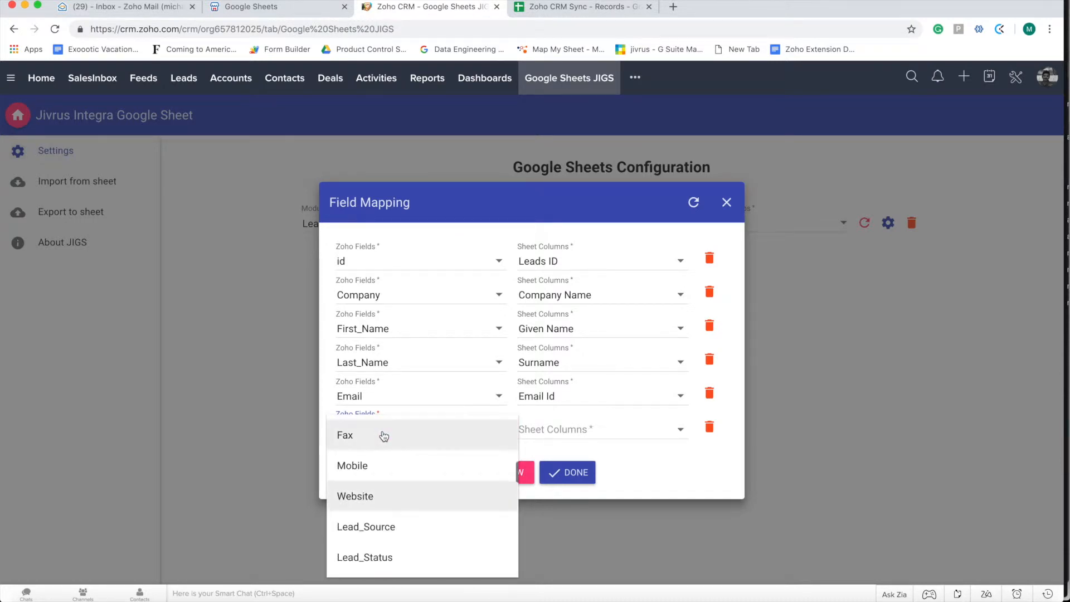
click(362, 494)
click(553, 435)
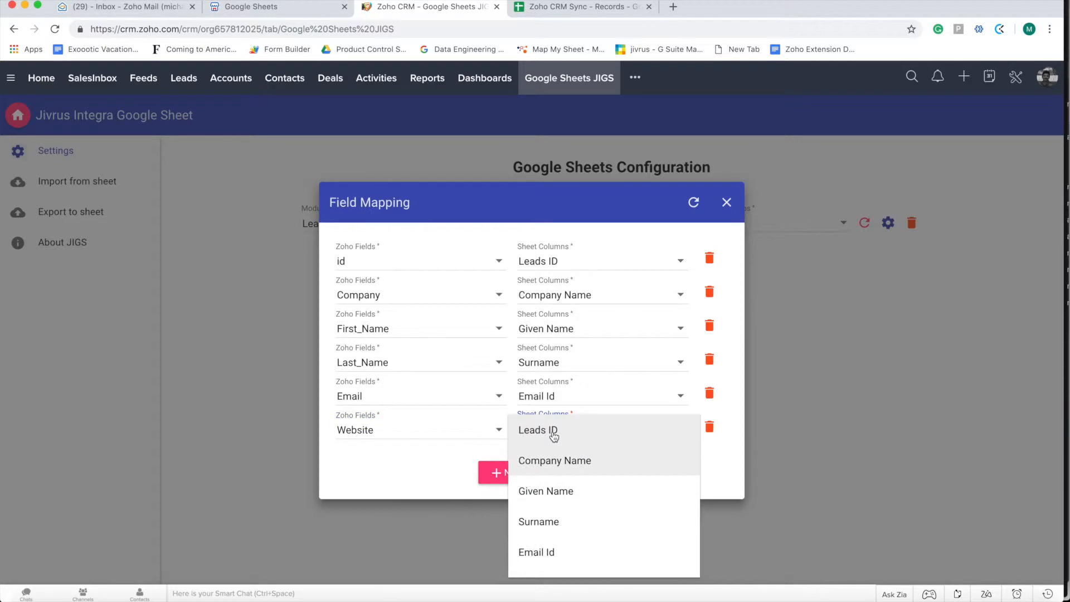
scroll(553, 436, down, 2)
click(544, 562)
Add a mapping row pairing Industry with the sheet's Industry column
click(519, 475)
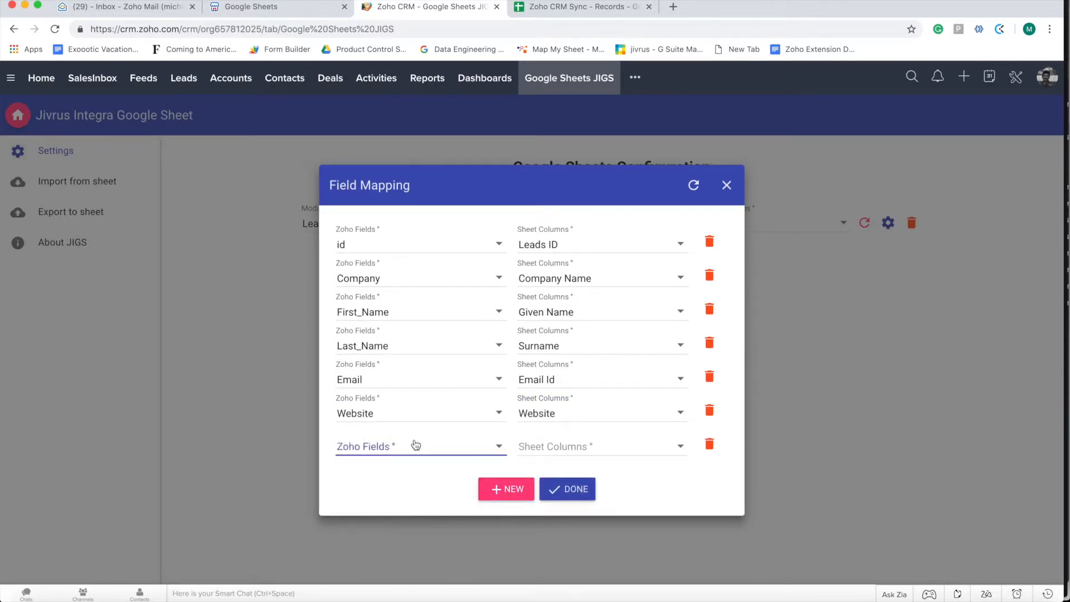
click(416, 444)
scroll(415, 444, down, 3)
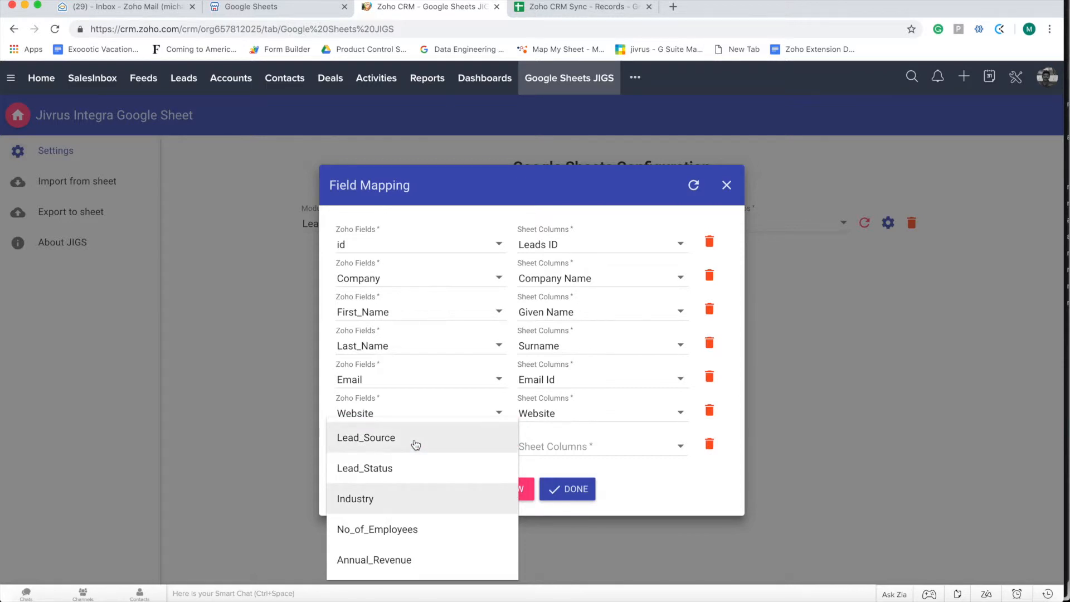
click(444, 500)
click(548, 448)
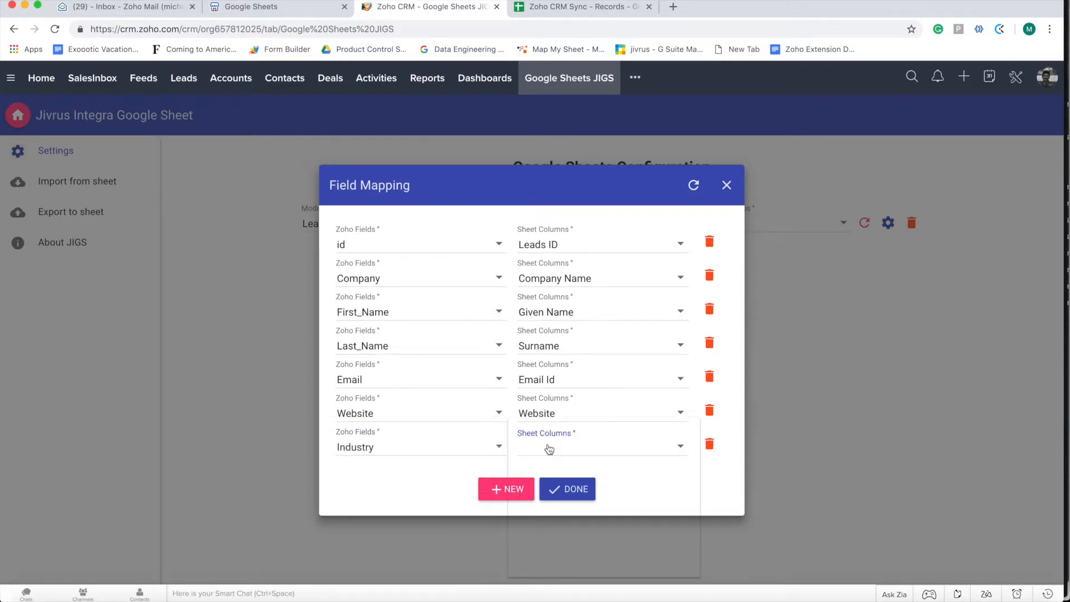
scroll(548, 447, down, 3)
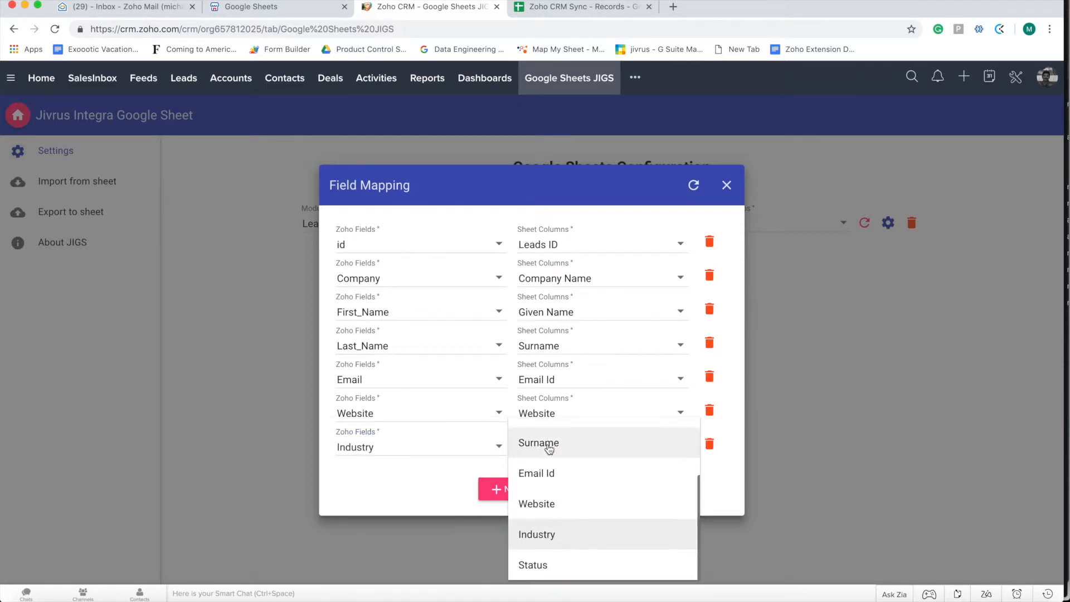
click(556, 535)
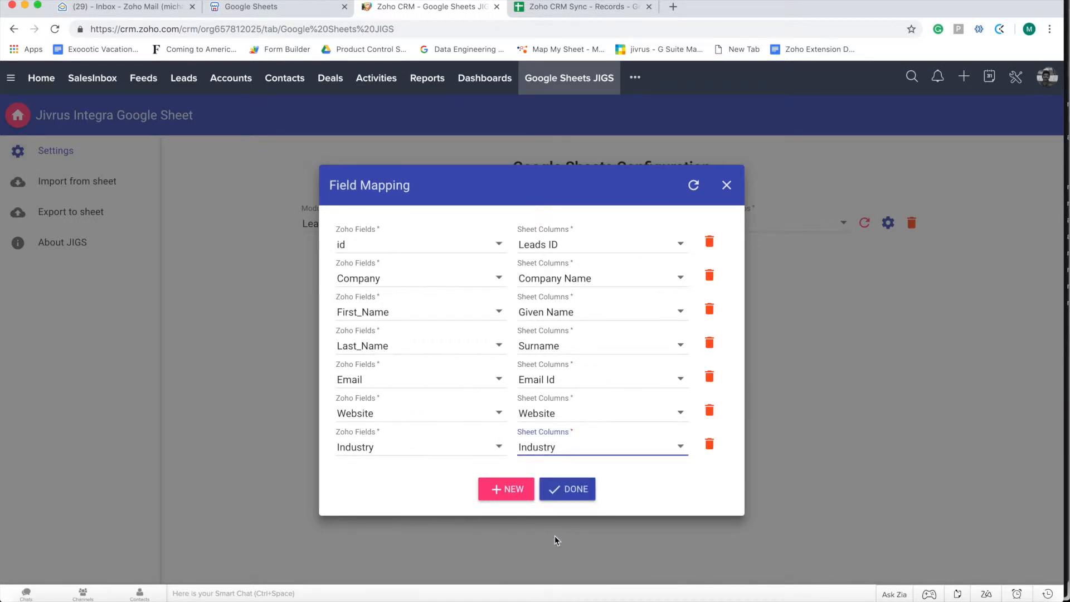
Map Lead_Status to the Status column and close the Field Mapping dialog
click(506, 495)
click(427, 463)
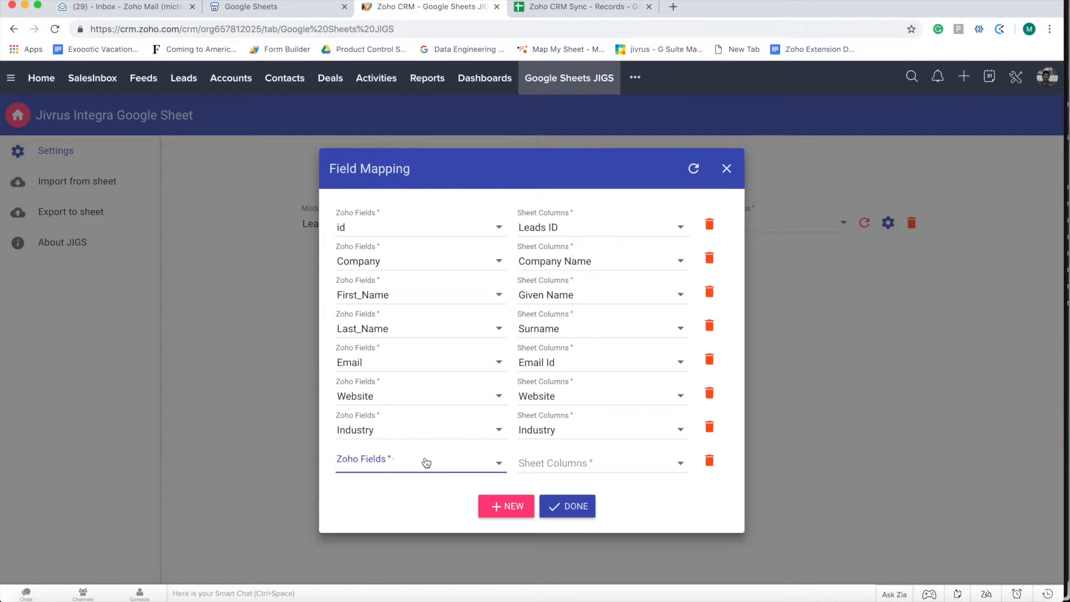
scroll(425, 518, down, 5)
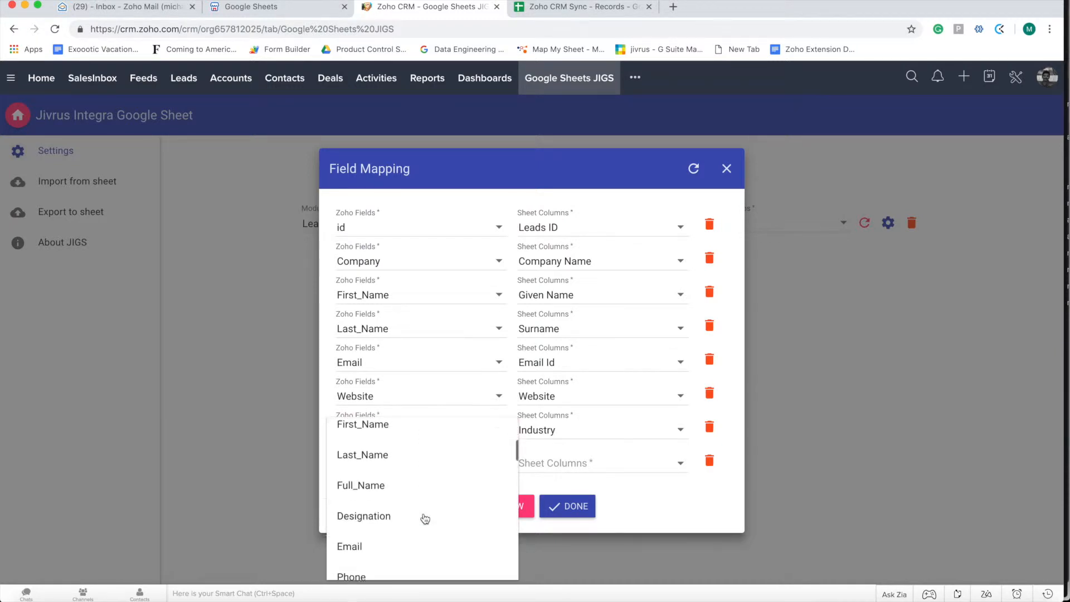
scroll(425, 518, down, 4)
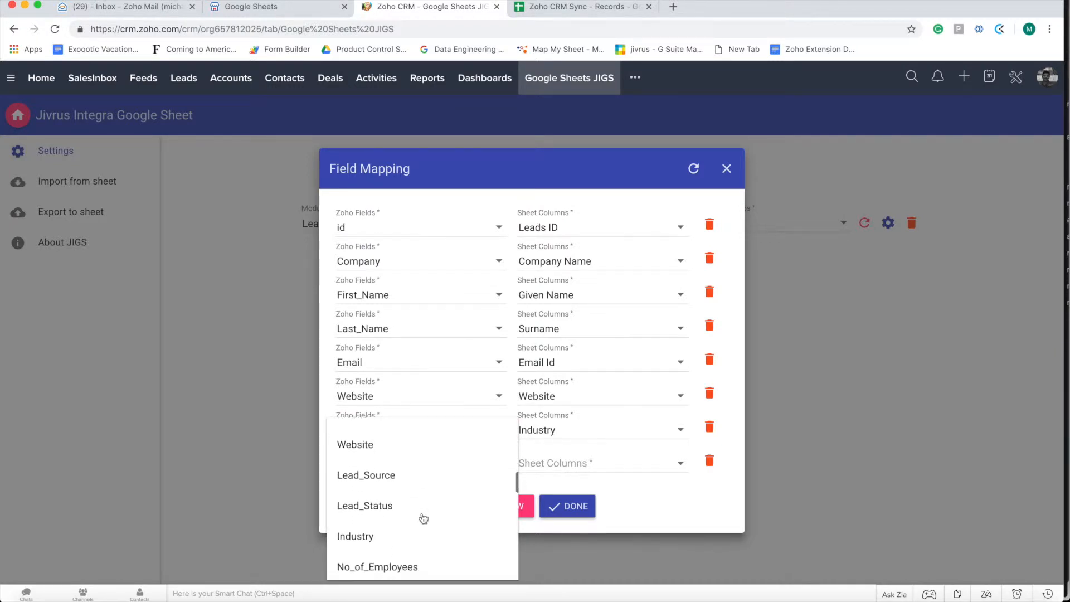
click(387, 500)
click(567, 466)
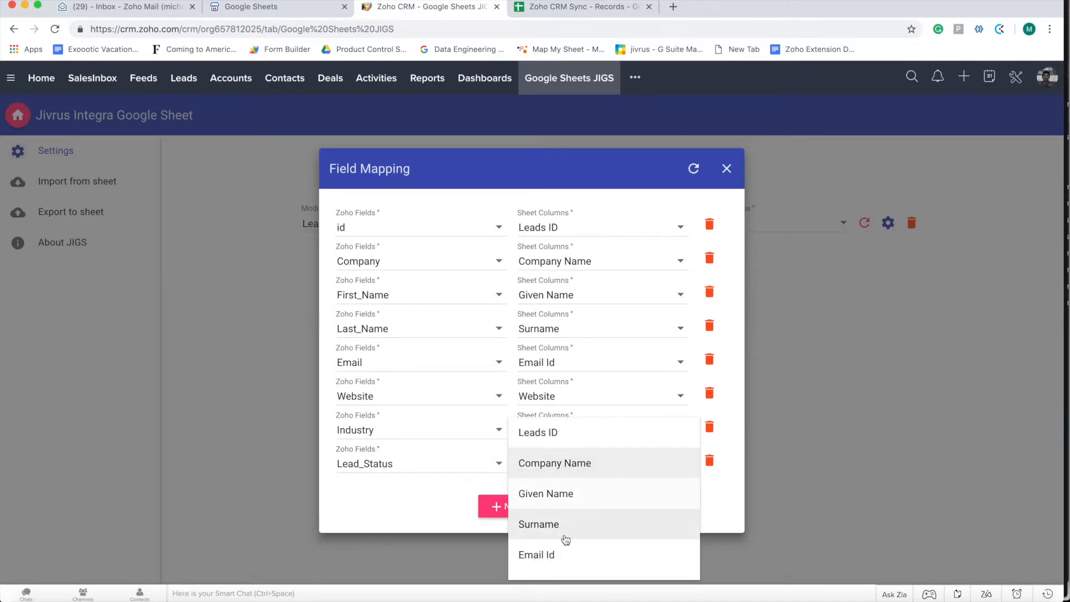
scroll(565, 538, down, 3)
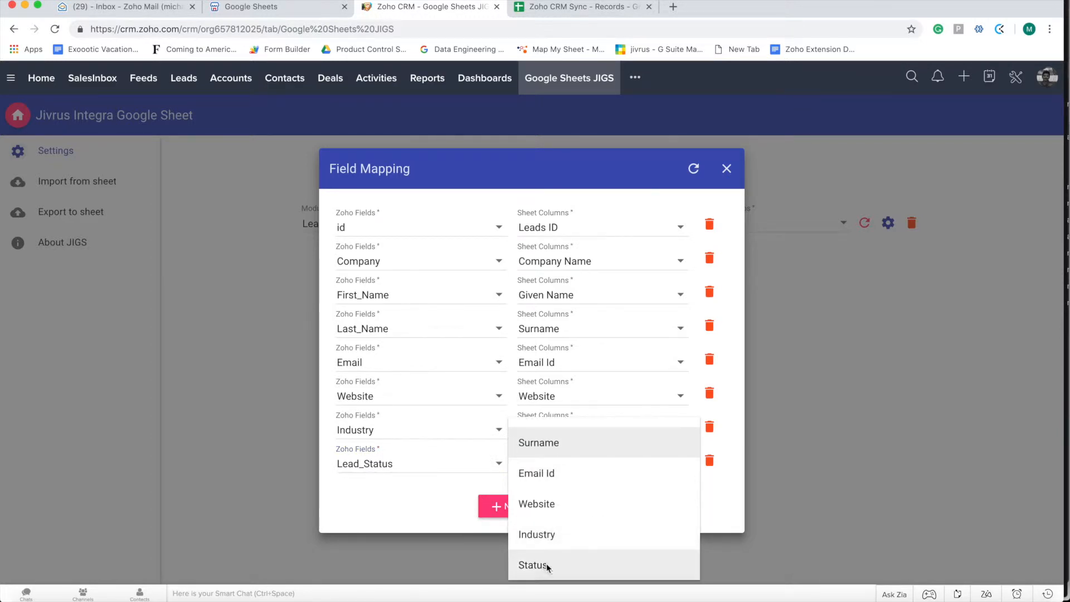
click(547, 565)
click(566, 510)
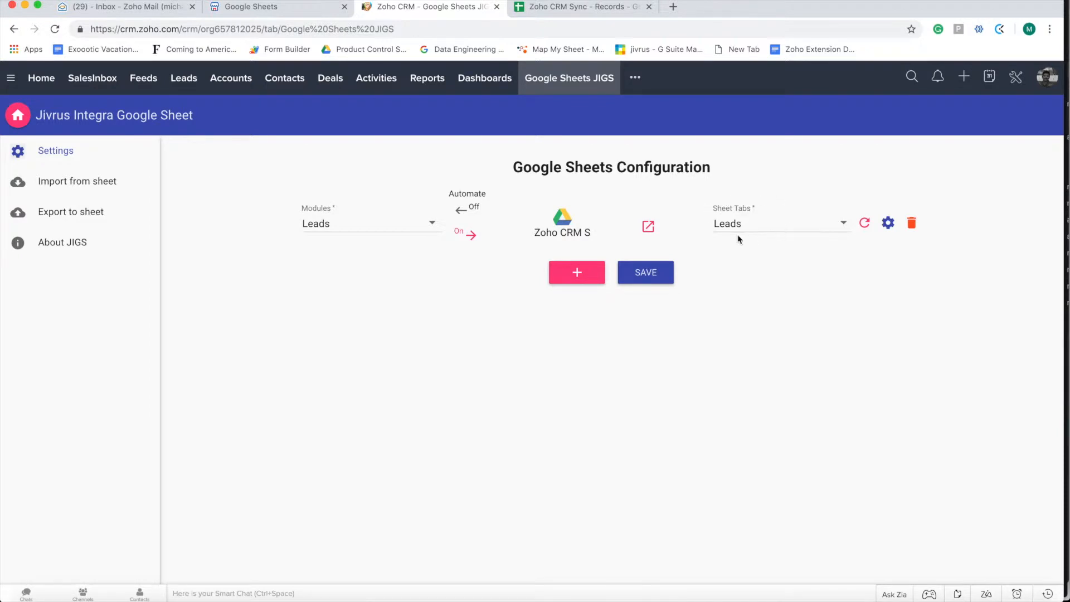
Check the spreadsheet, confirm the Leads field mapping, and save the Google Sheets configuration
click(559, 10)
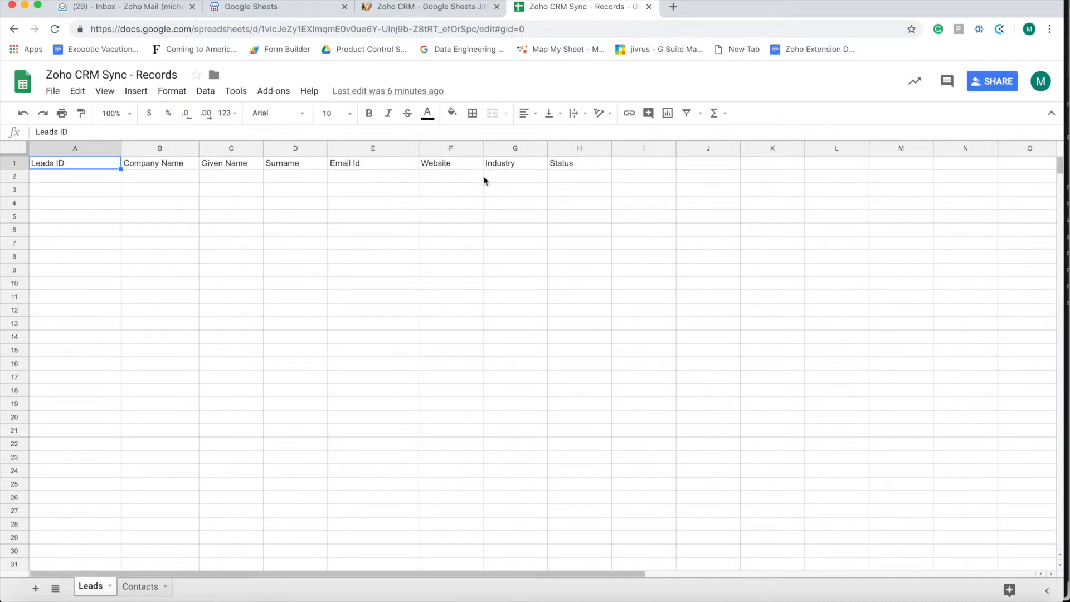
click(446, 10)
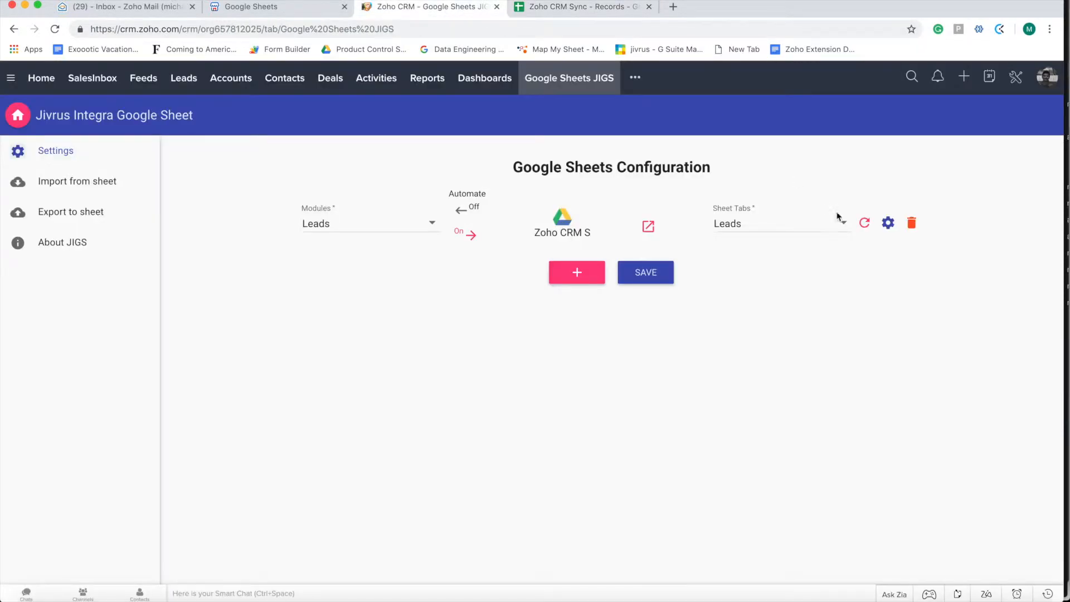
click(888, 223)
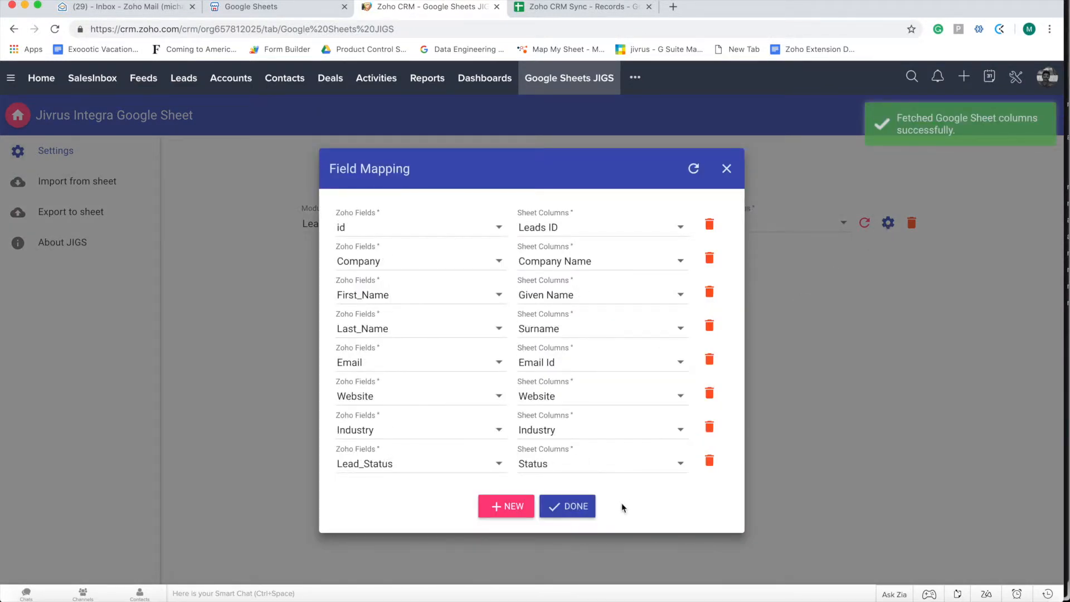
click(573, 508)
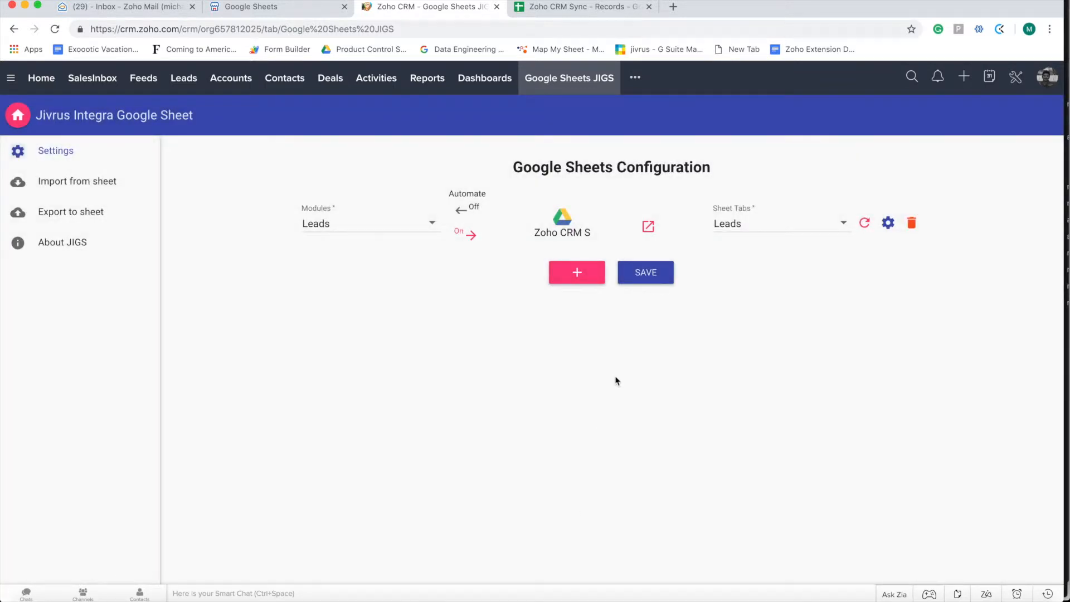
click(644, 274)
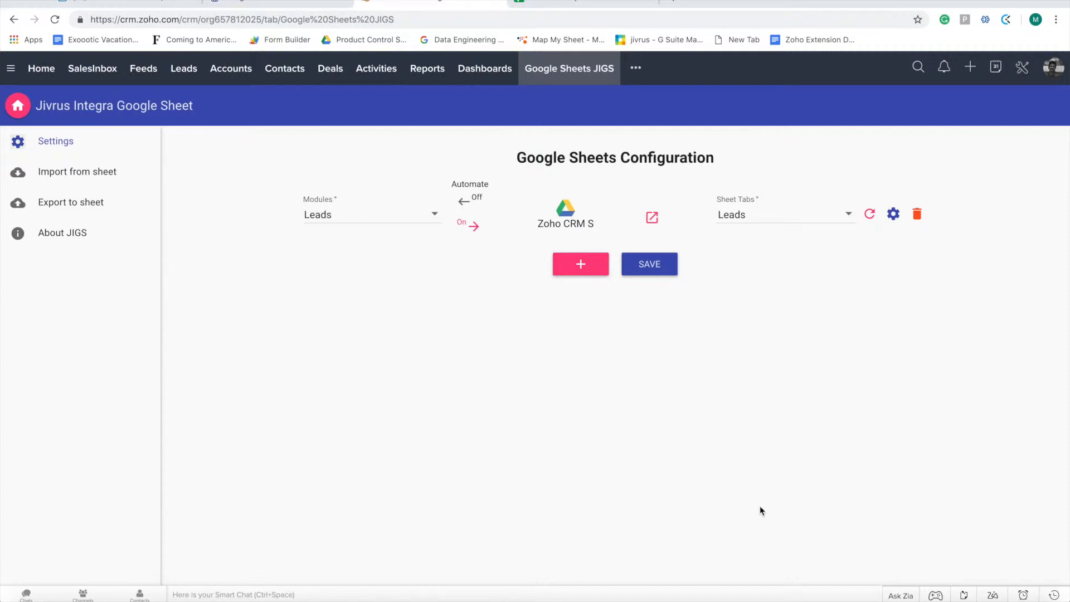
Start a new lead from the Leads list, check that sheet row 2 is still empty, then focus Company
click(180, 74)
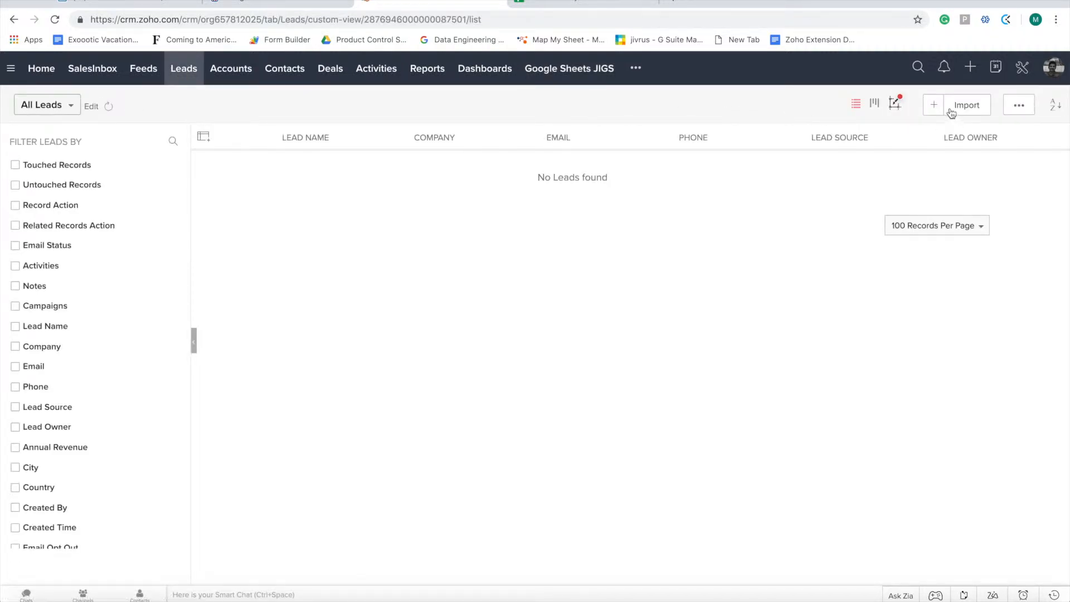
click(934, 105)
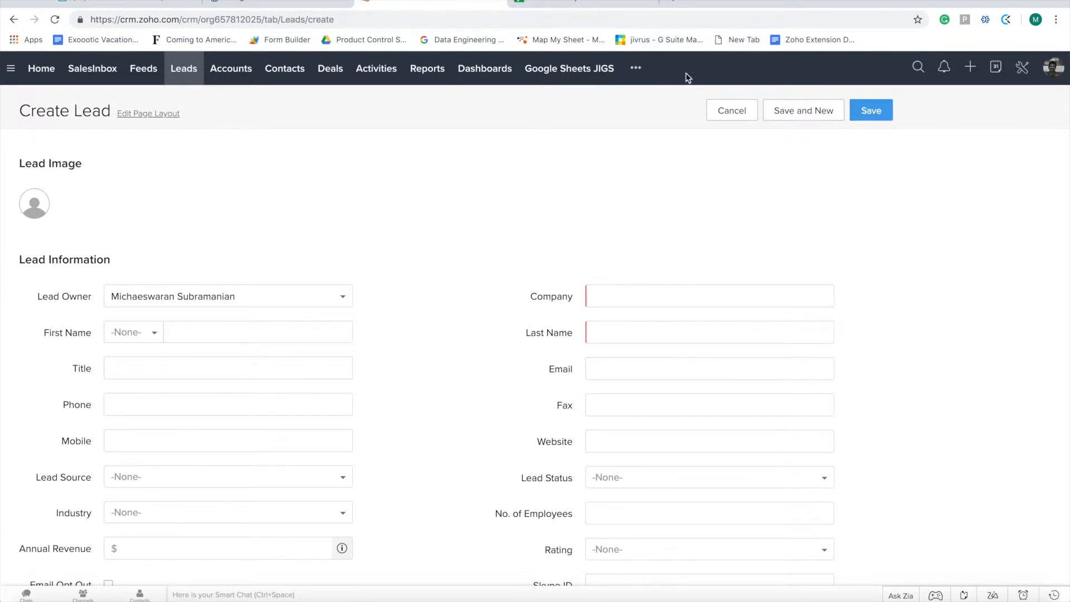
click(570, 2)
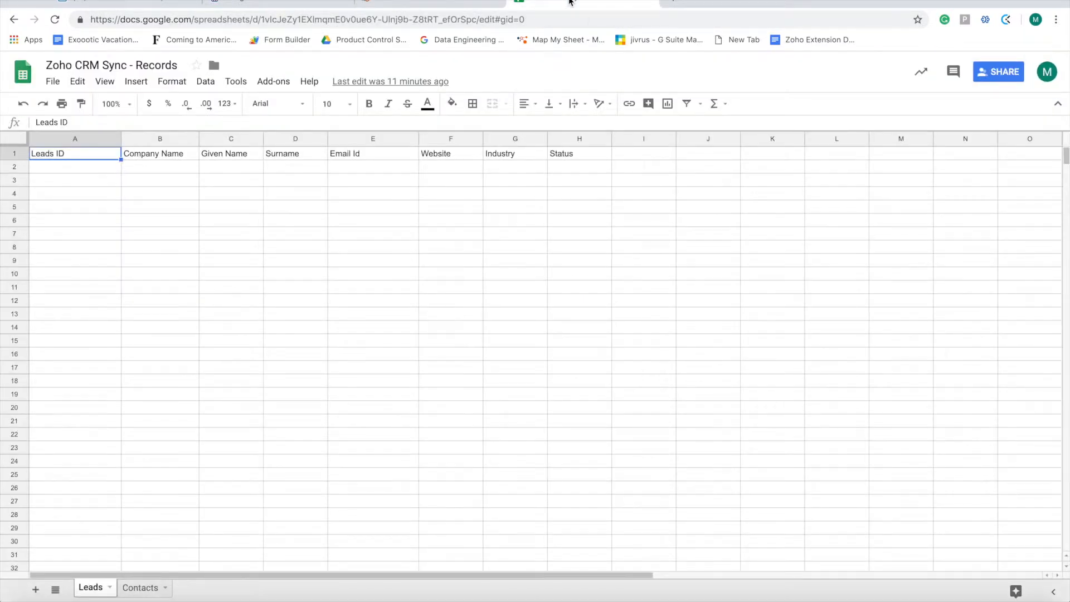
click(52, 169)
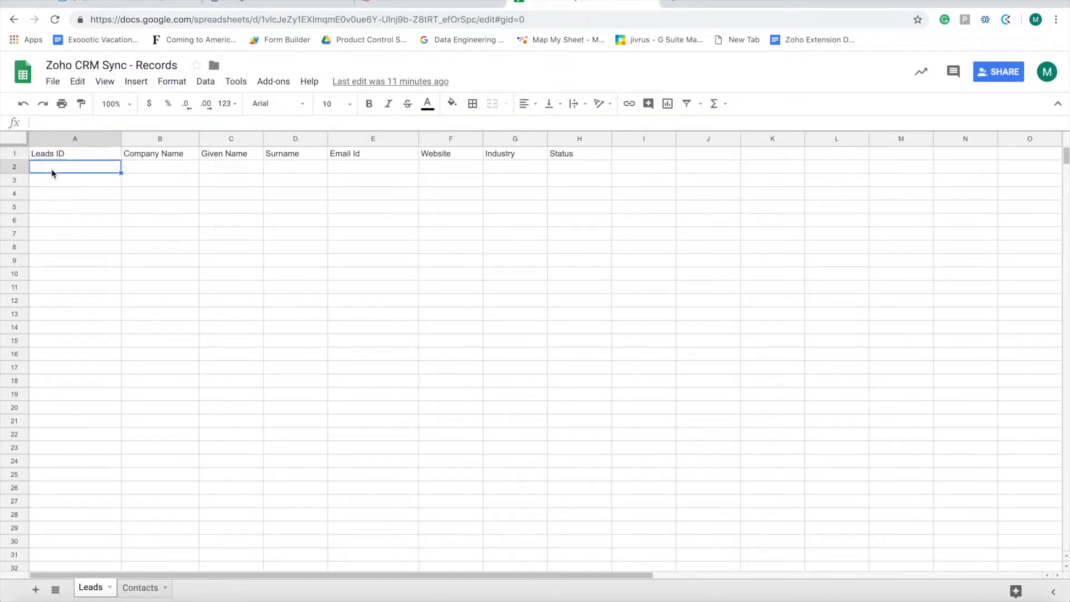
click(413, 3)
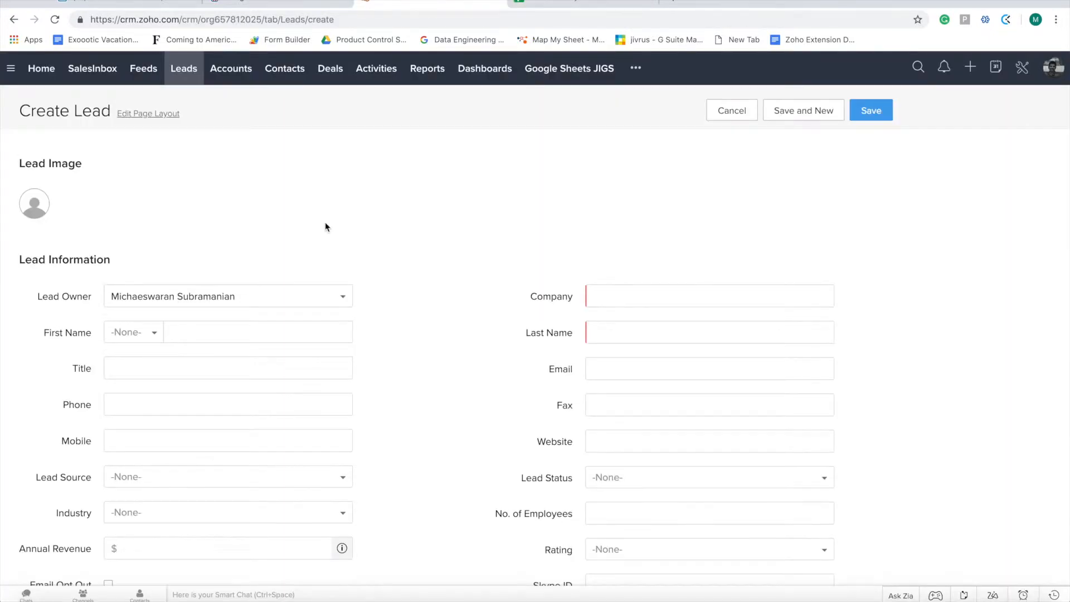
click(648, 291)
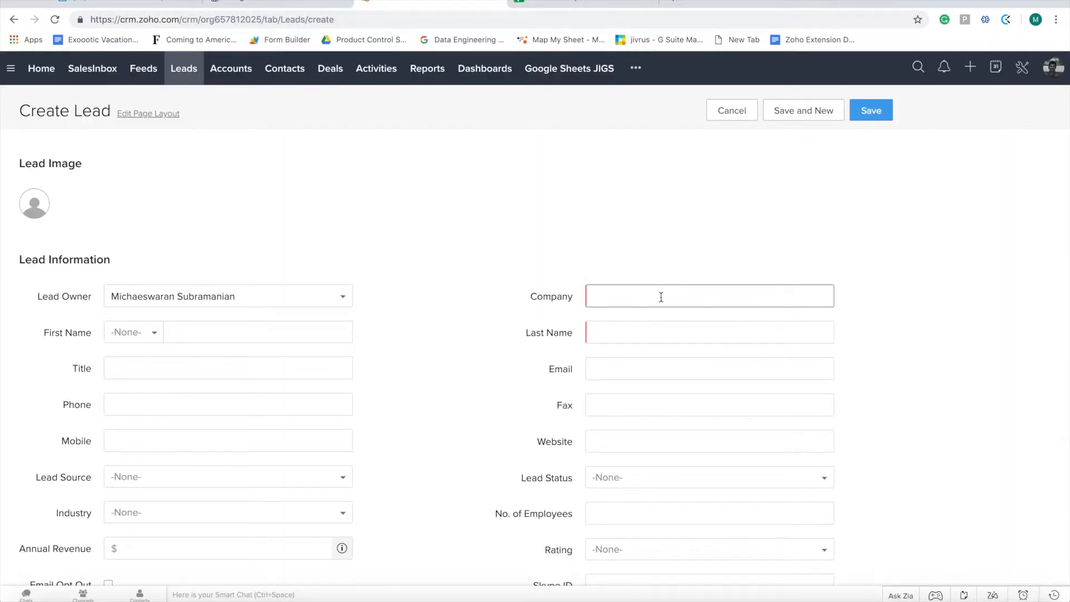
Enter company 'Figheter Company' and the lead's first and last name with salutation Mr
click(661, 298)
text(Fi)
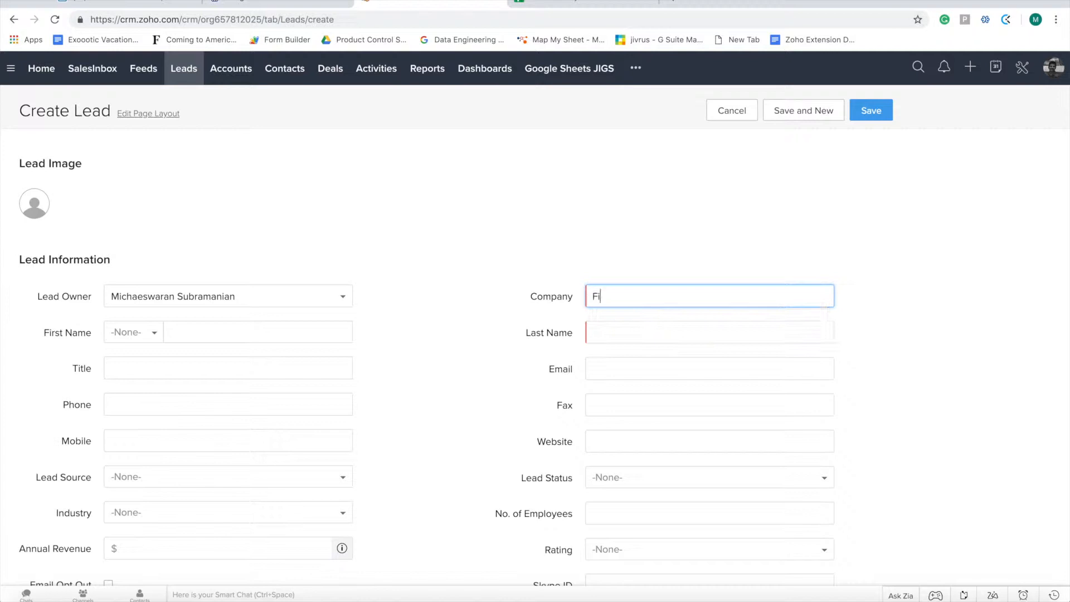
text(gheter Company)
key(Tab)
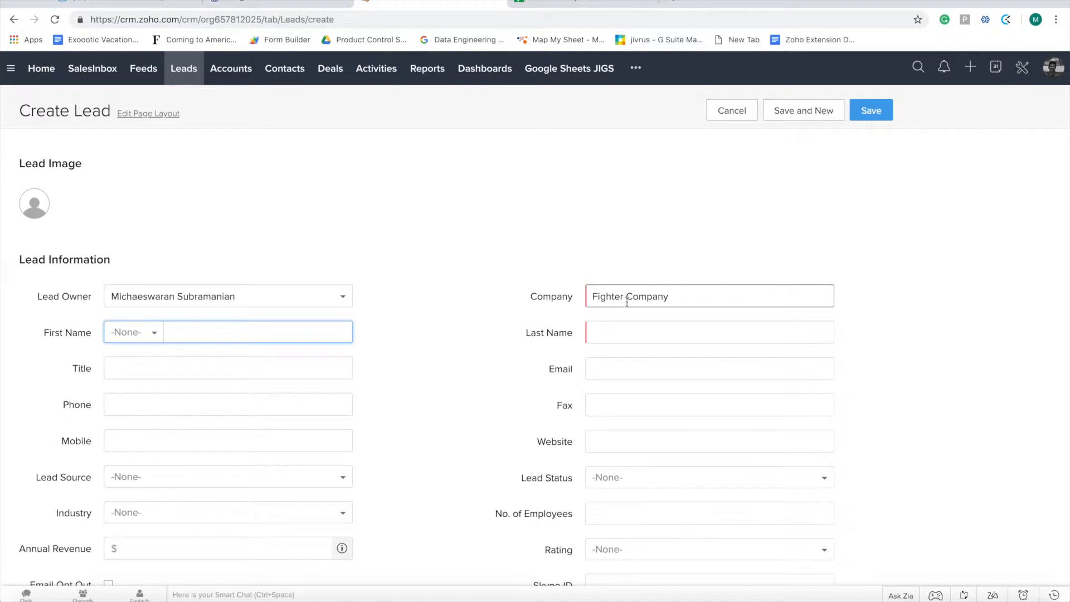
click(136, 337)
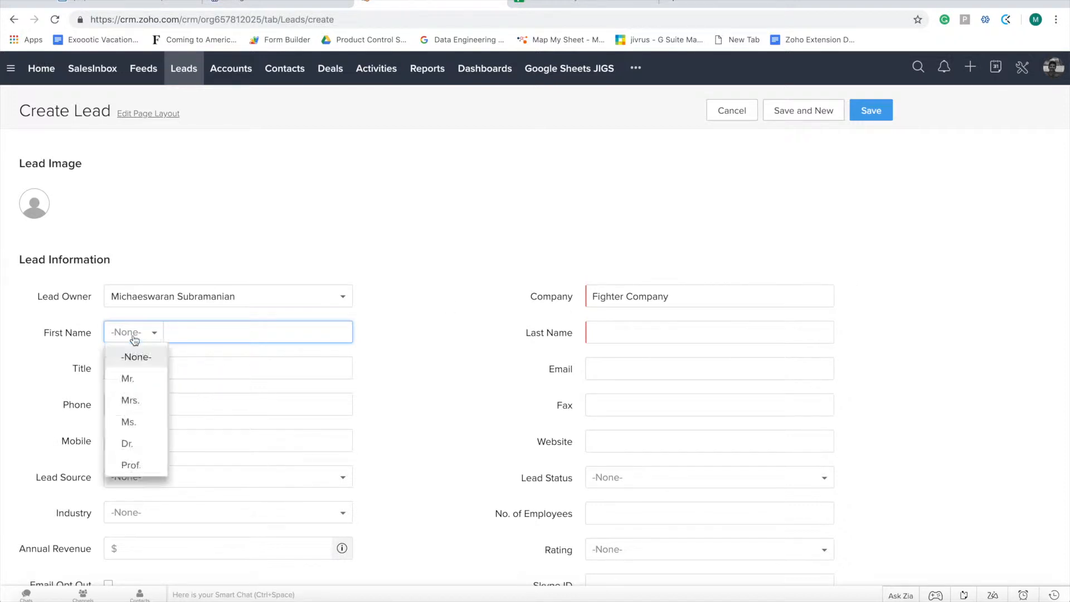
click(140, 381)
text(David)
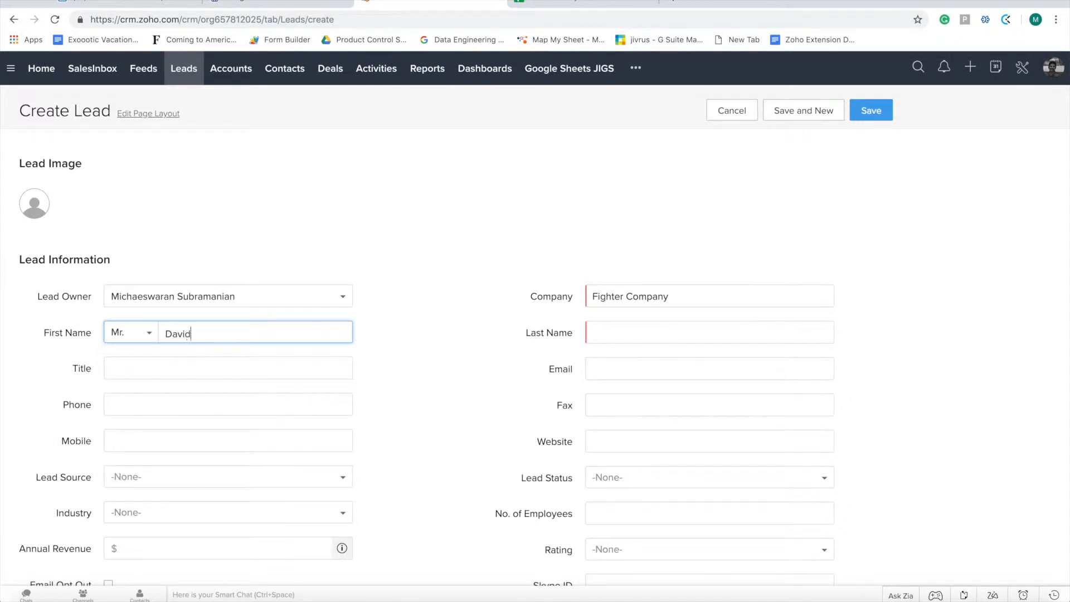
key(Tab)
text(Fighter)
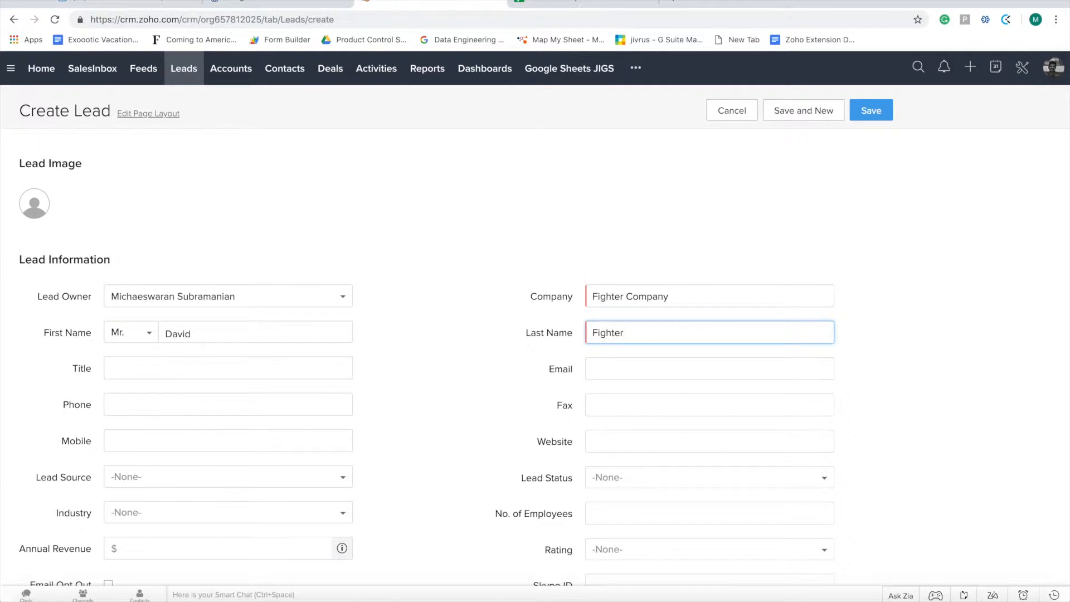
key(Tab)
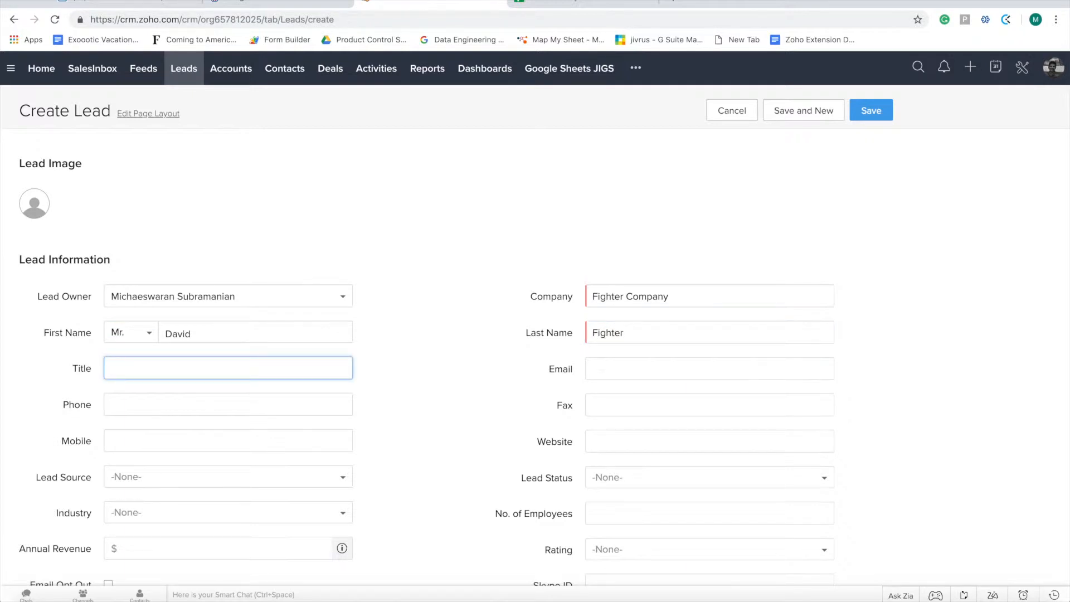
key(Tab)
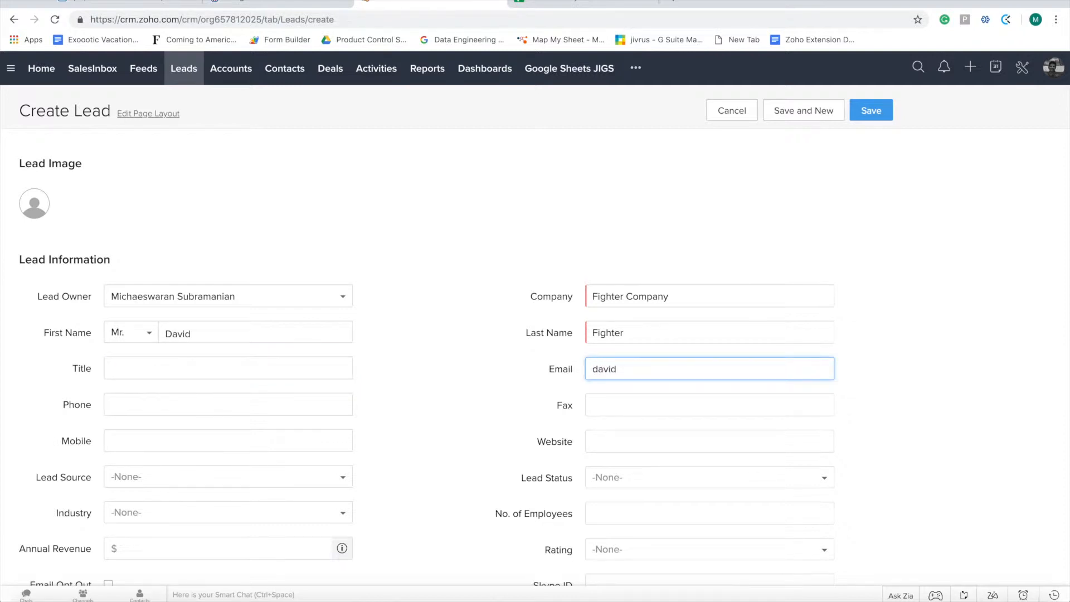
key(Tab)
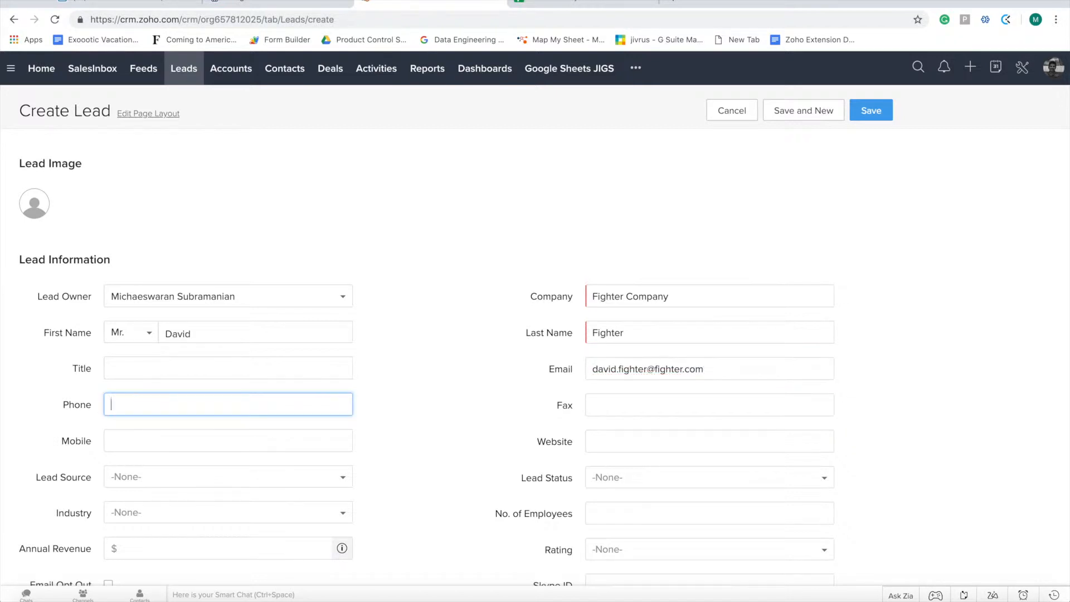
key(Tab)
key(Tab)
text(34454)
key(Tab)
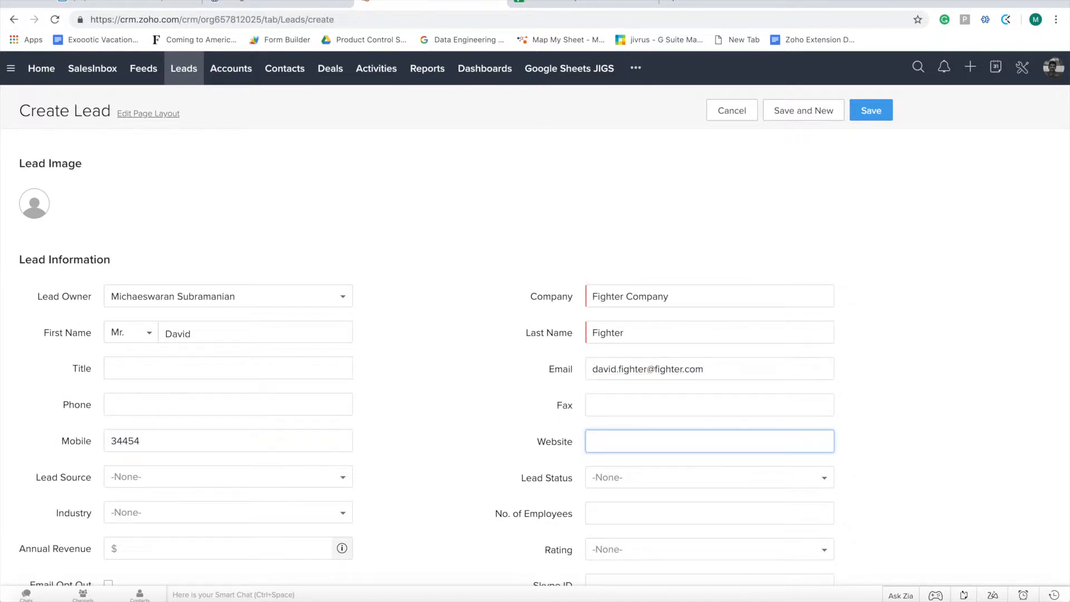
text(www.fighter.com)
key(Tab)
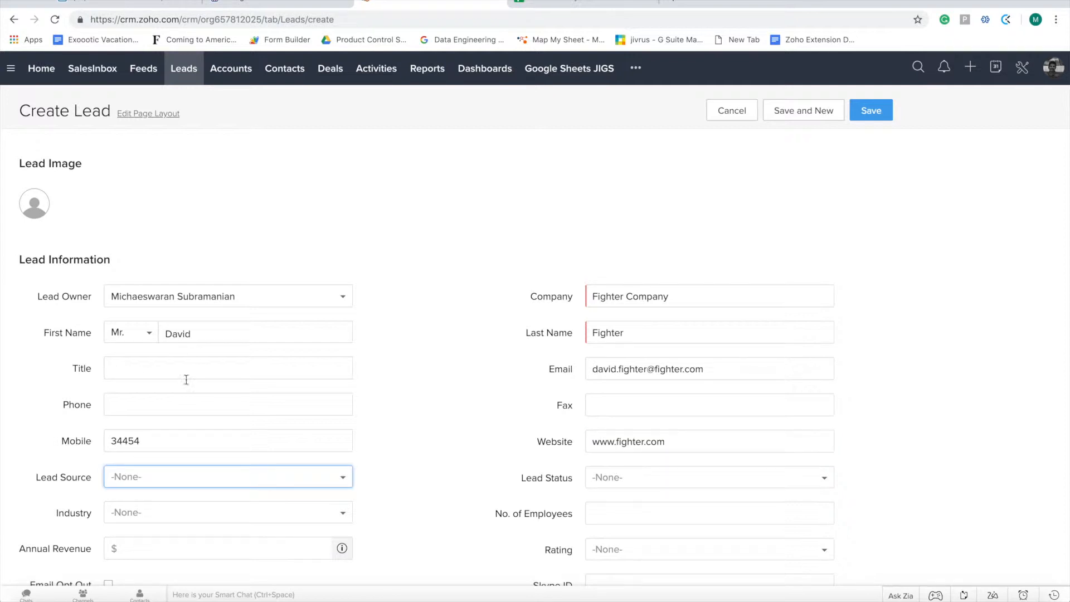
Set source External Referral, status Attempted to Contact, industry Large Enterprise, and save the lead
click(149, 480)
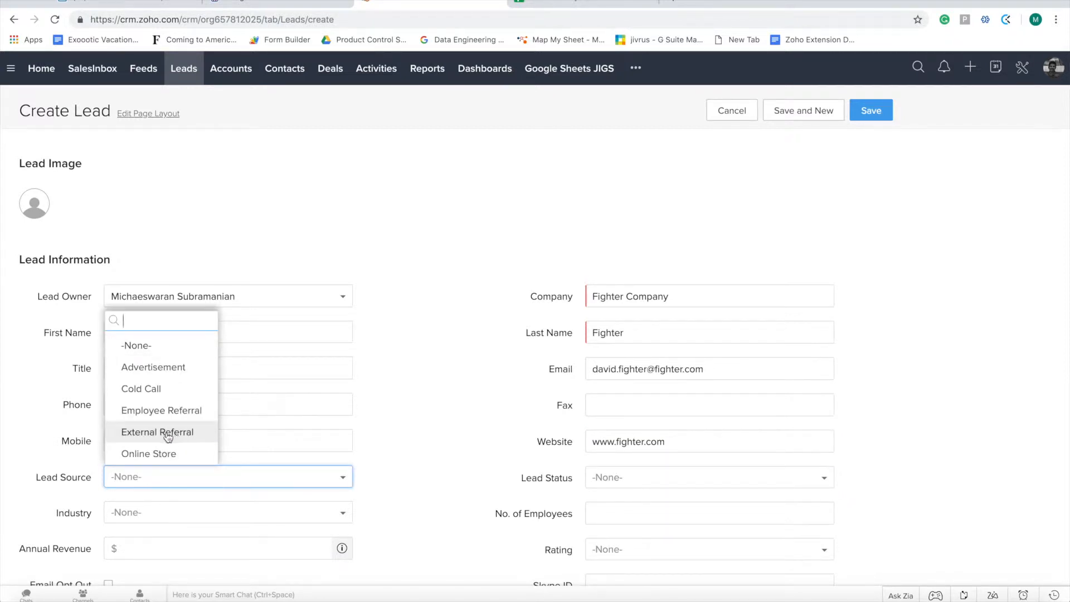
click(167, 436)
click(632, 479)
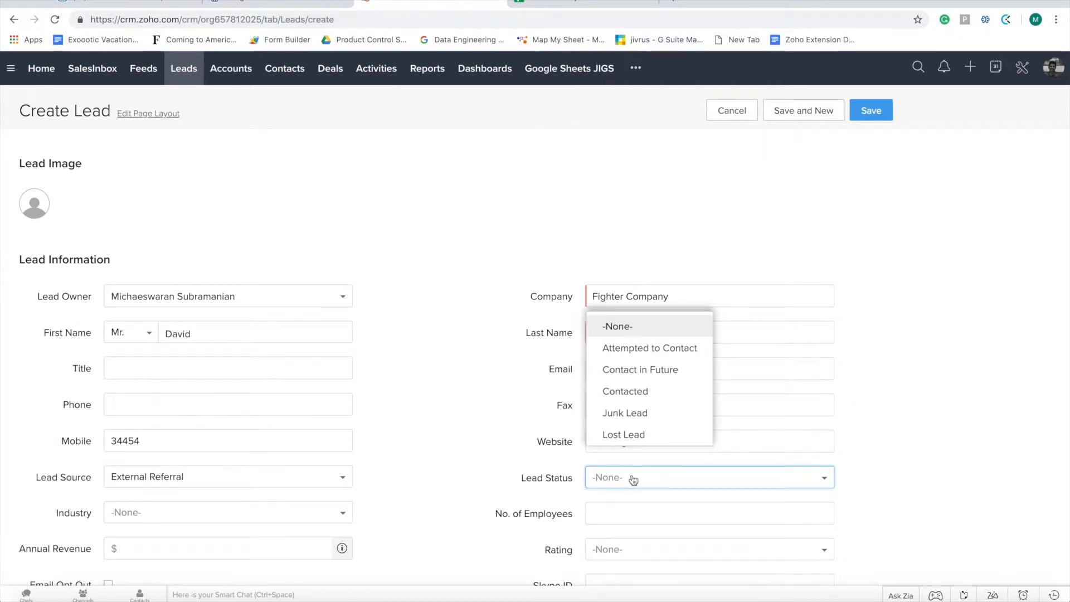
click(640, 351)
click(276, 509)
click(187, 492)
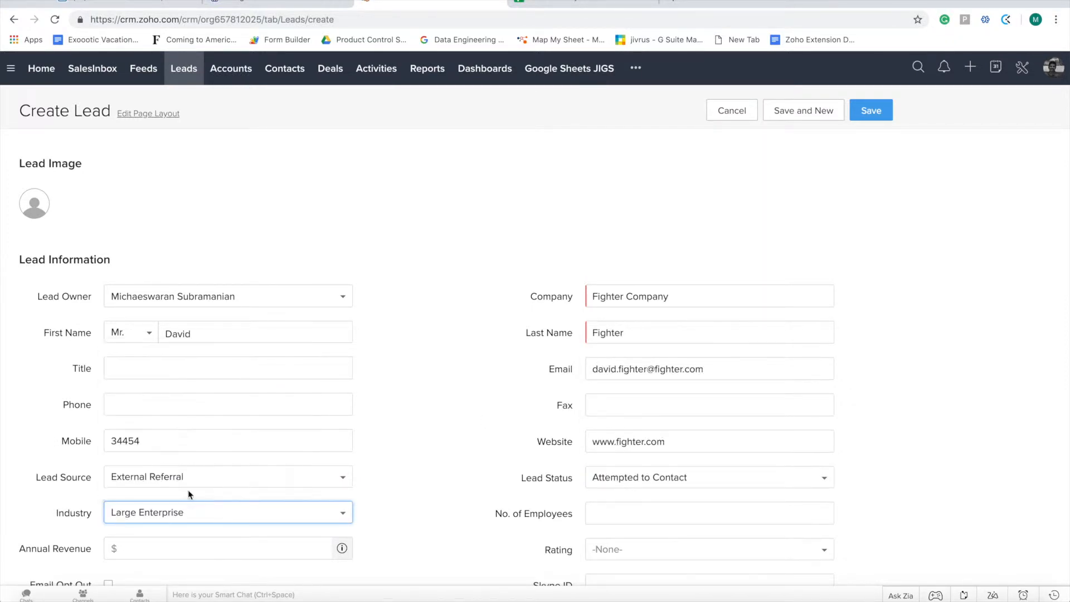
scroll(454, 527, down, 1)
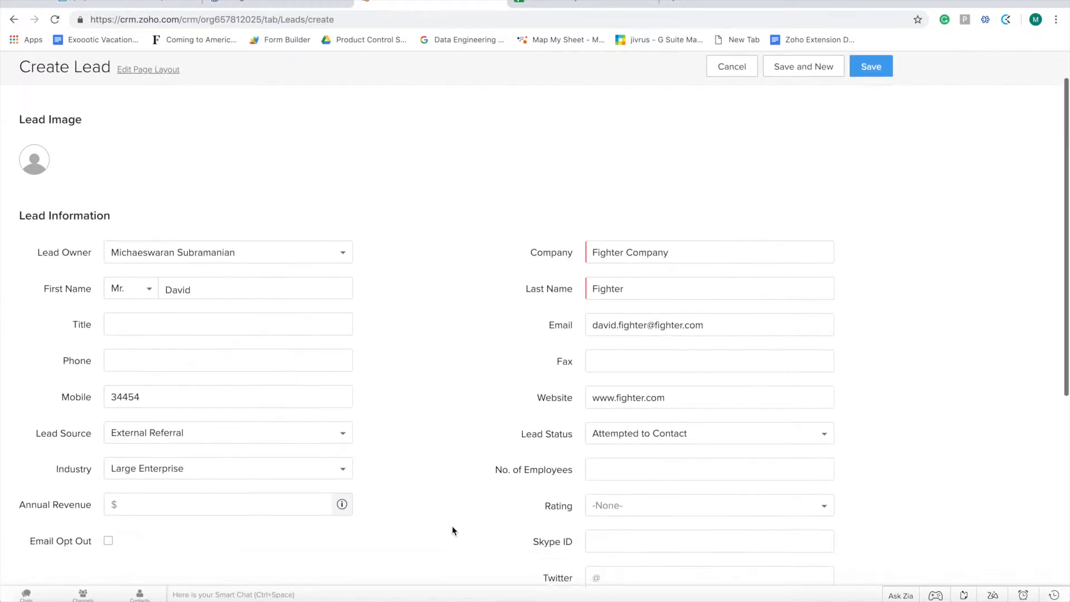
scroll(454, 530, down, 1)
scroll(454, 530, up, 2)
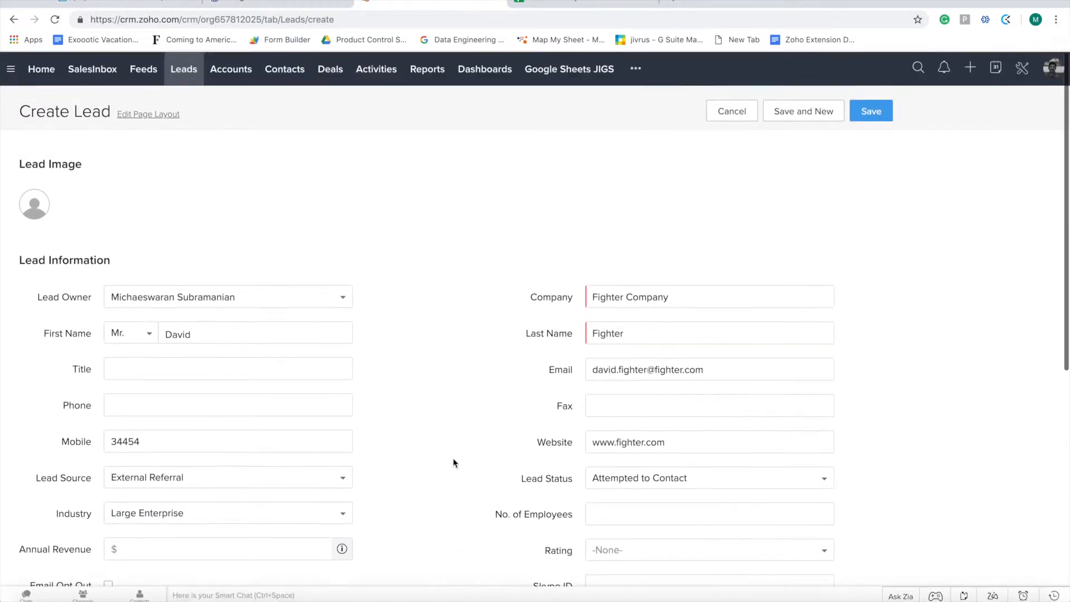
click(885, 112)
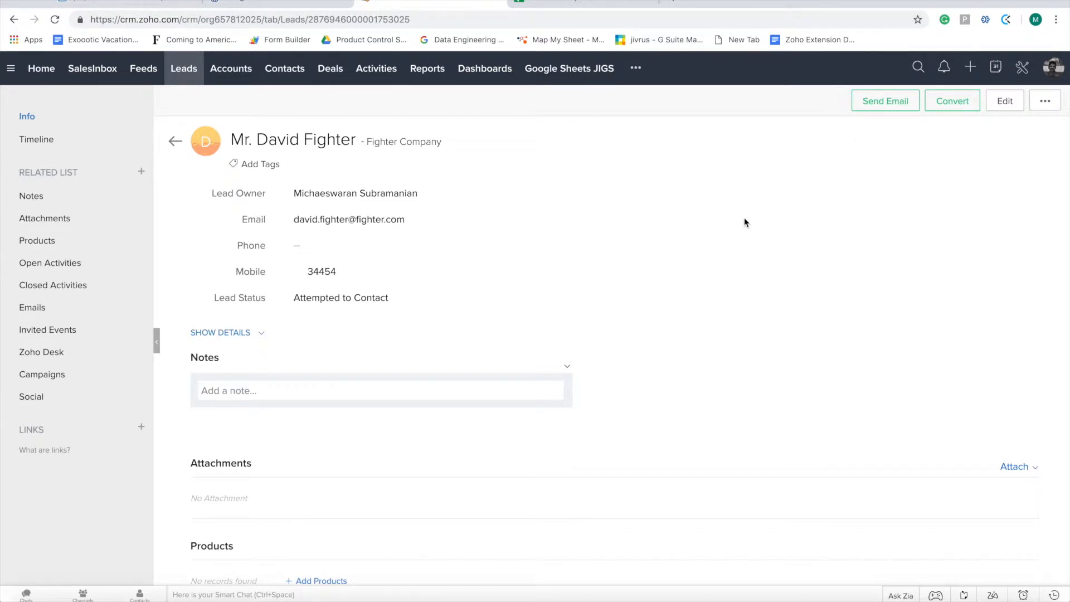
click(582, 2)
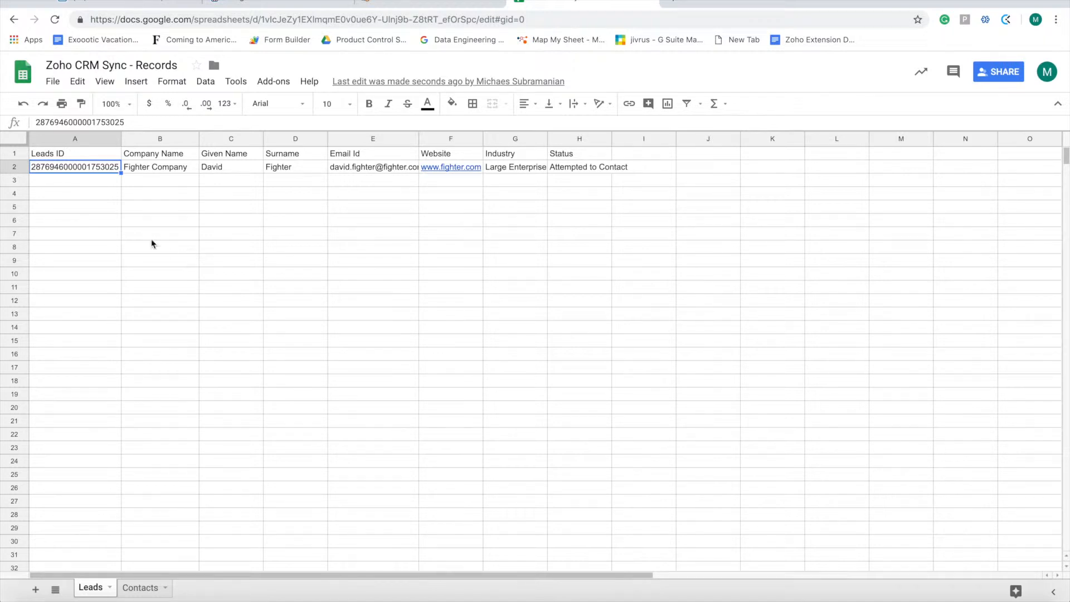
Bold header row 1 and fill it light cornflower blue, then go back to the Zoho lead
click(23, 154)
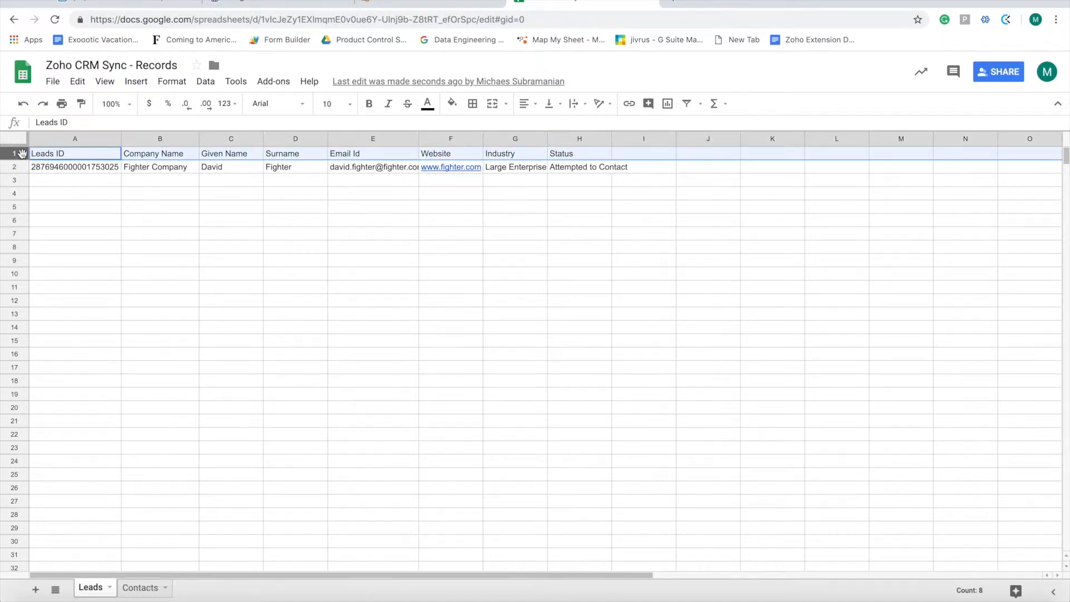
key(ctrl+b)
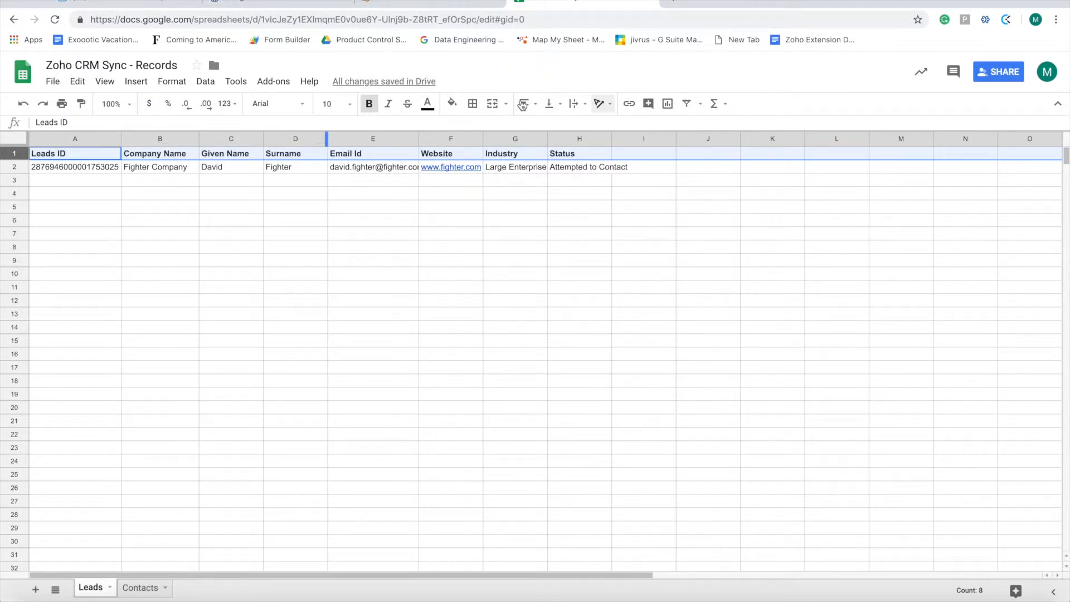
click(452, 104)
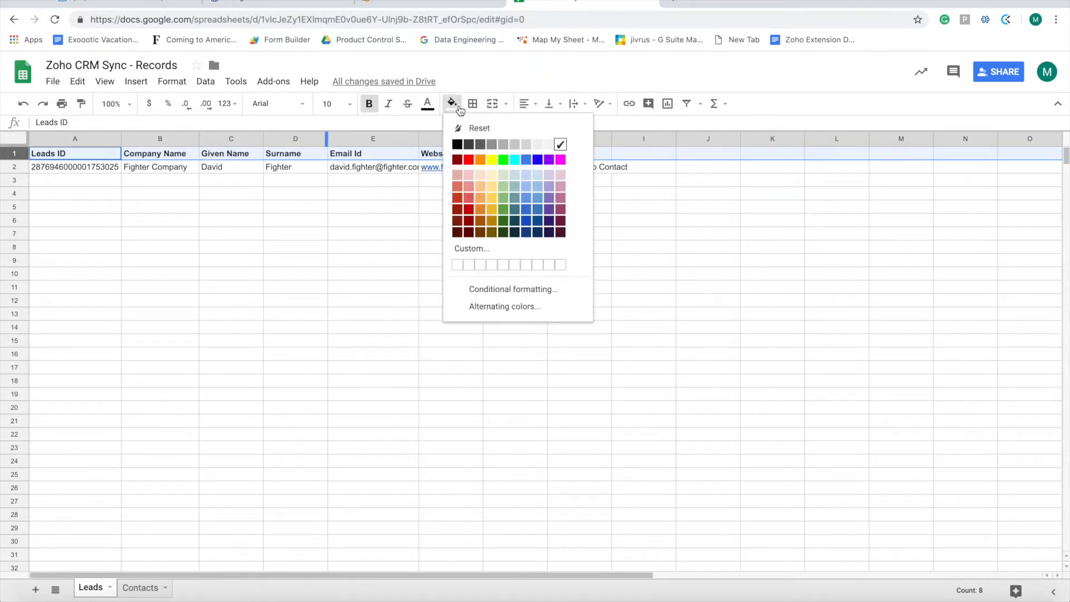
click(525, 187)
click(481, 223)
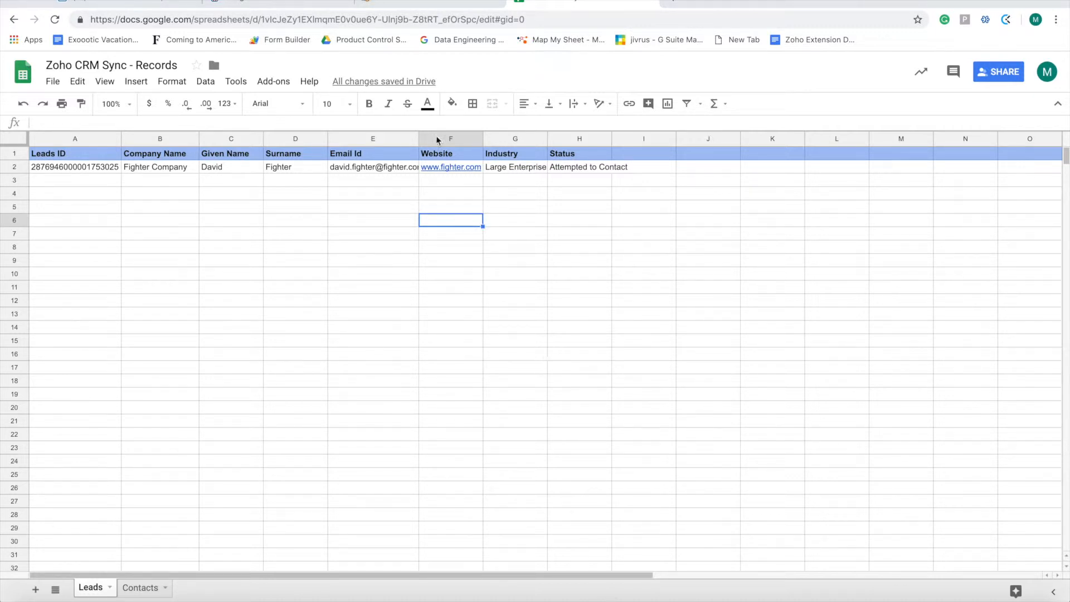
click(415, 3)
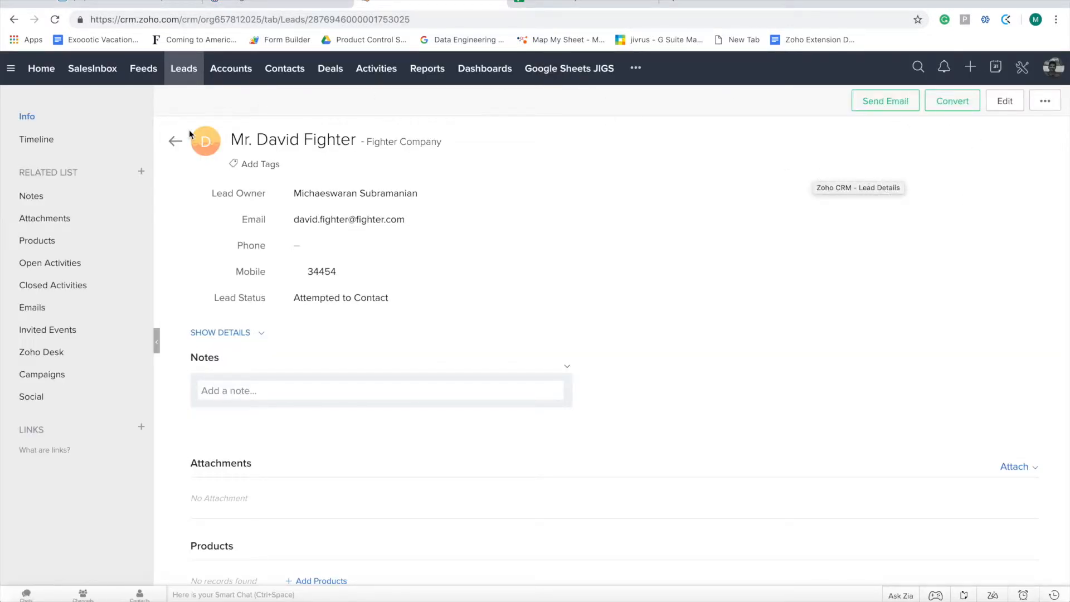
Start a new lead with company 'Thw Wise Company', salutation Mr. and the first name
click(174, 143)
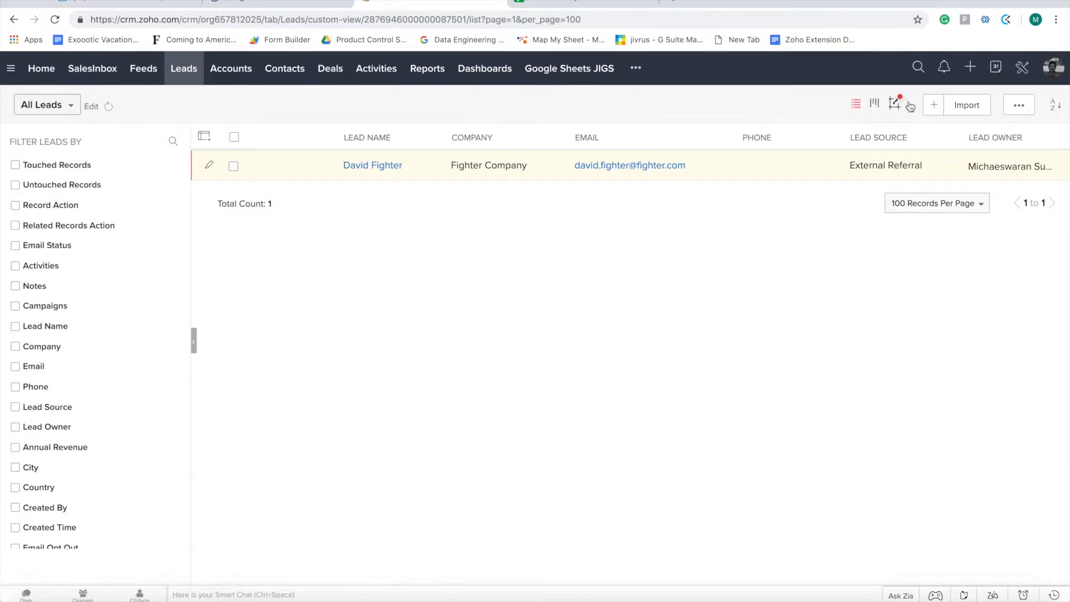
click(933, 104)
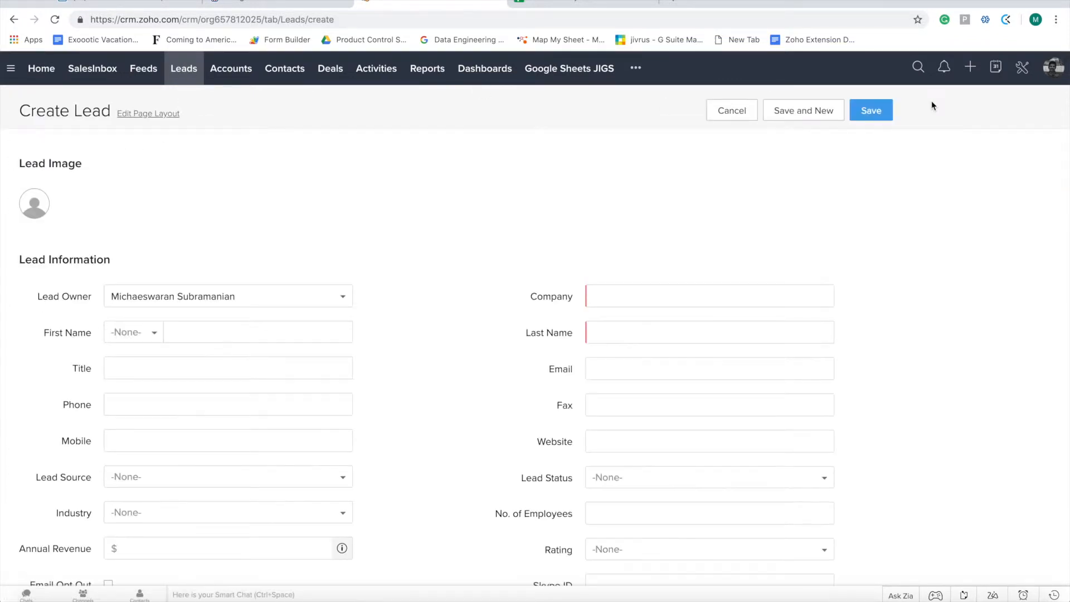
click(641, 295)
click(641, 295)
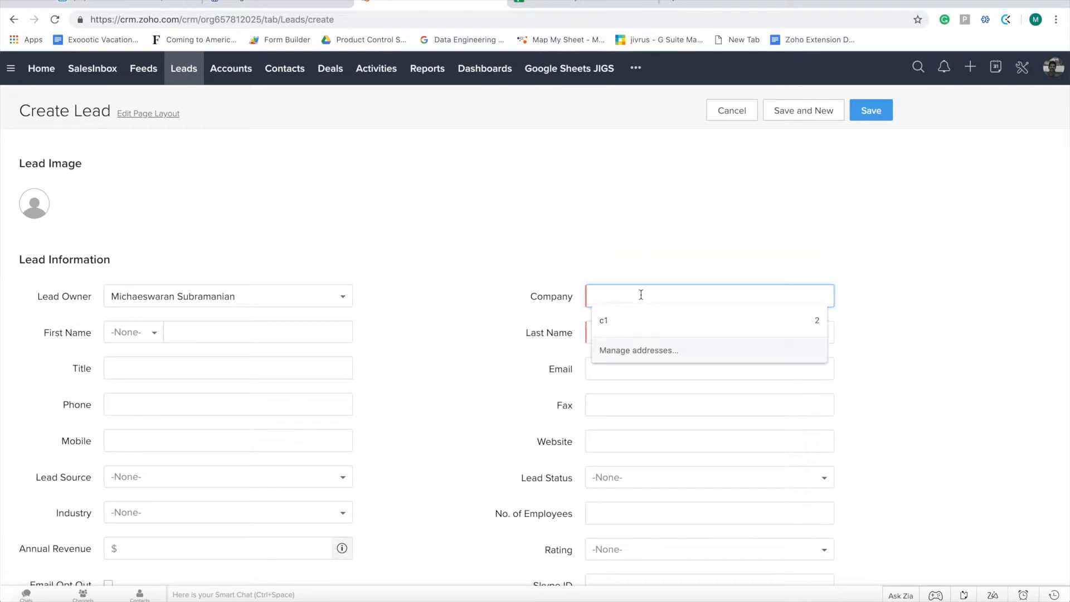
text(Th)
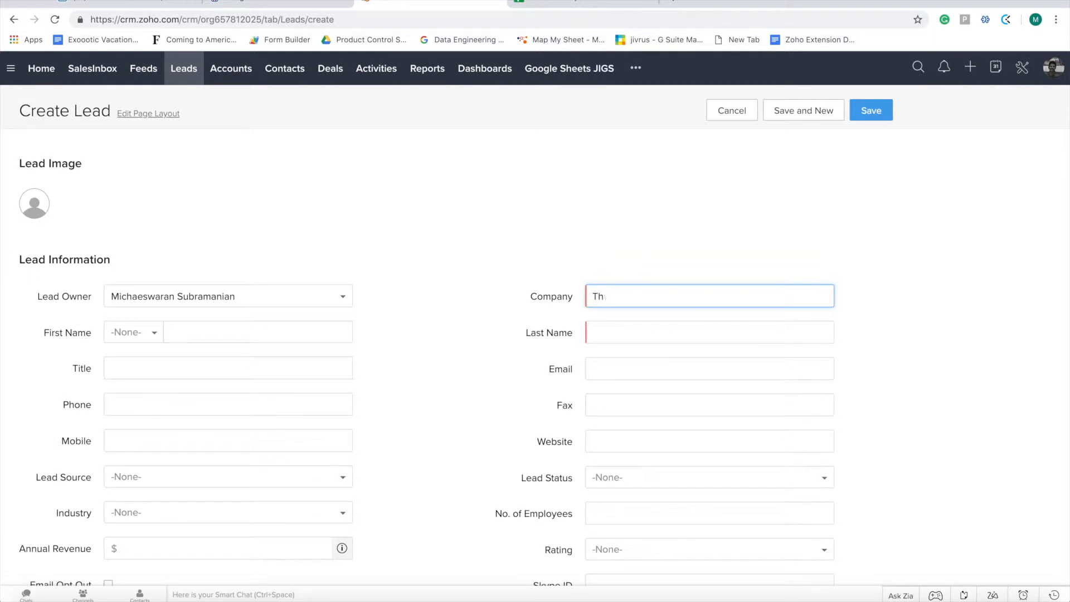
text(w Wise Company)
key(Tab)
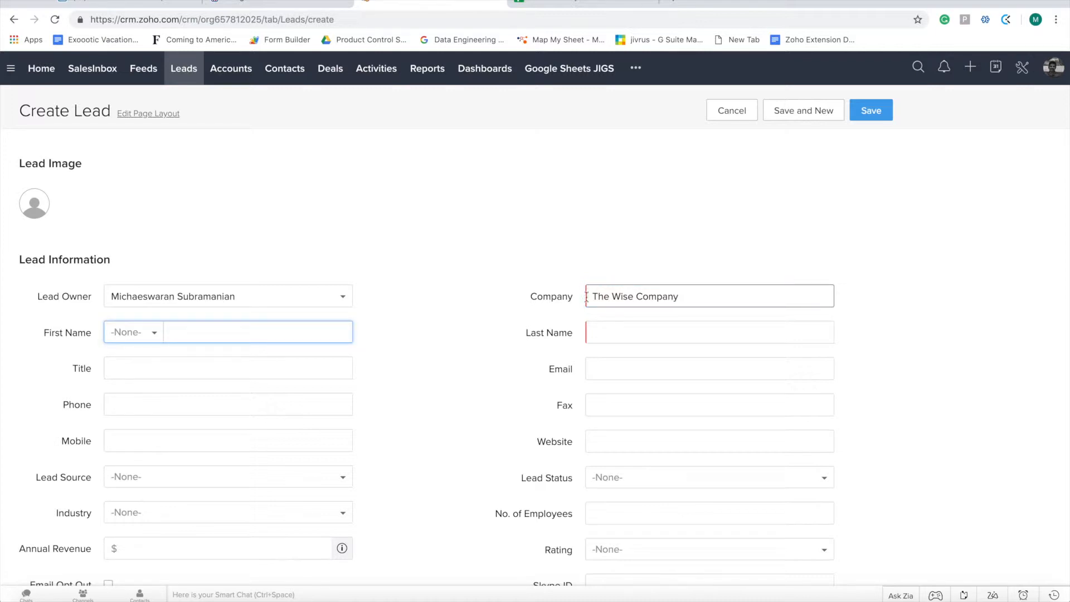
click(141, 332)
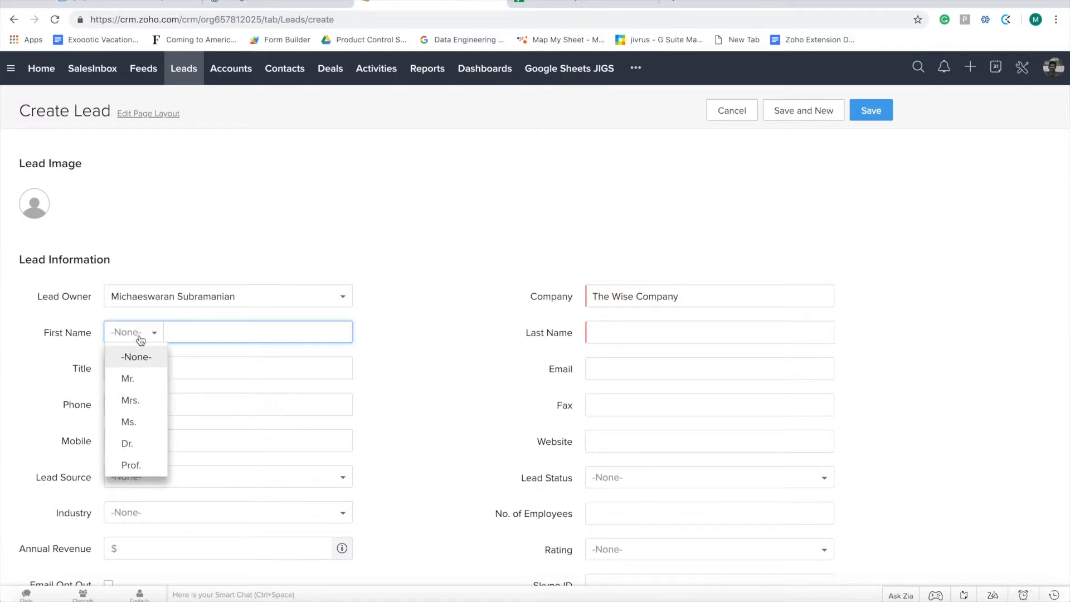
click(142, 378)
text(Solomon)
key(Tab)
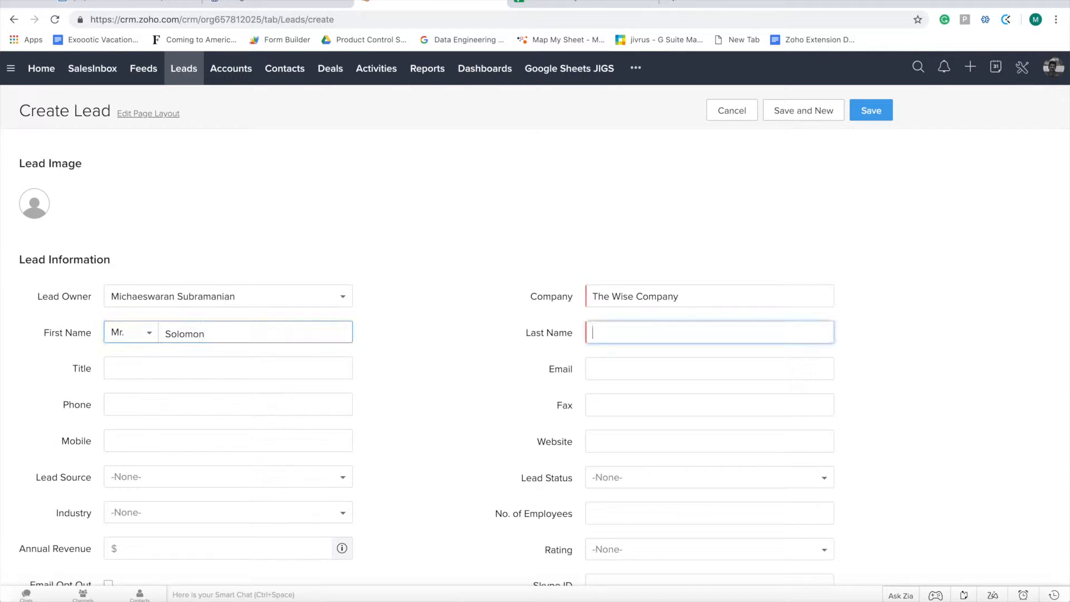
text(The Wise)
key(Tab)
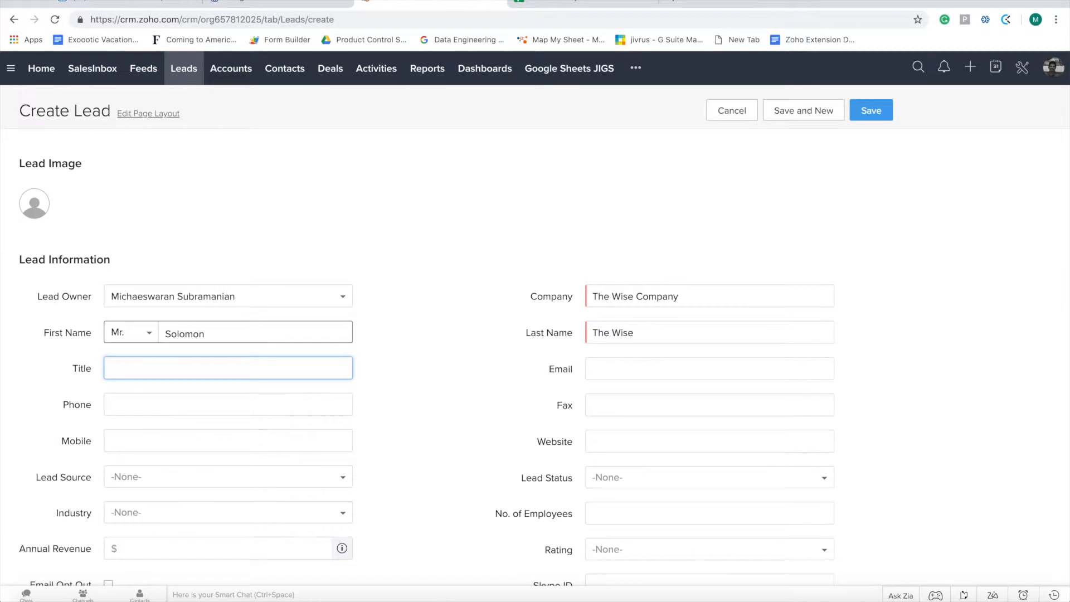
key(Tab)
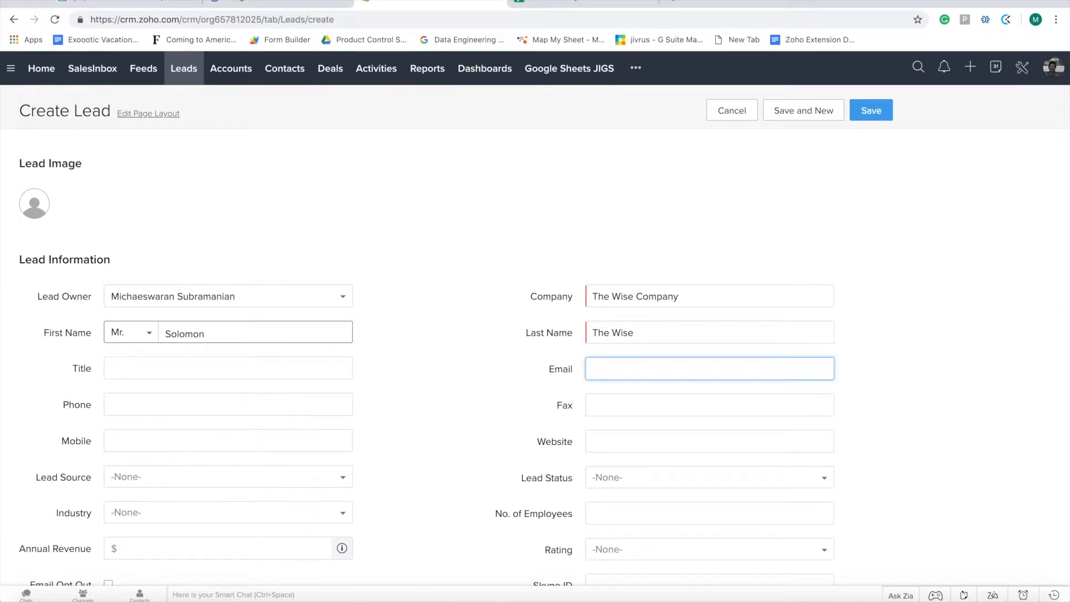
key(Tab)
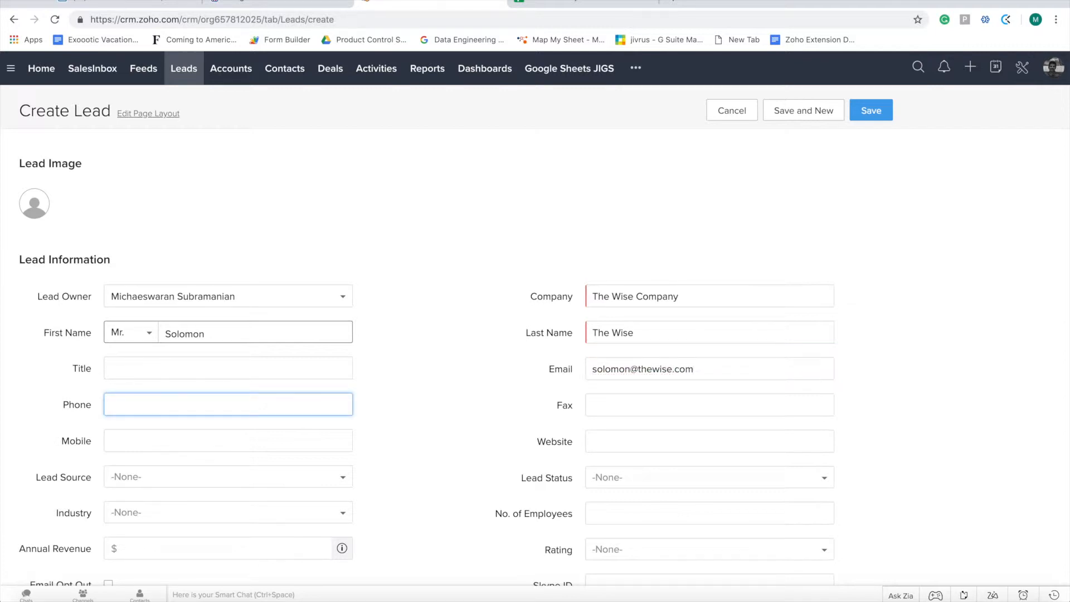
key(Tab)
key(Tab)
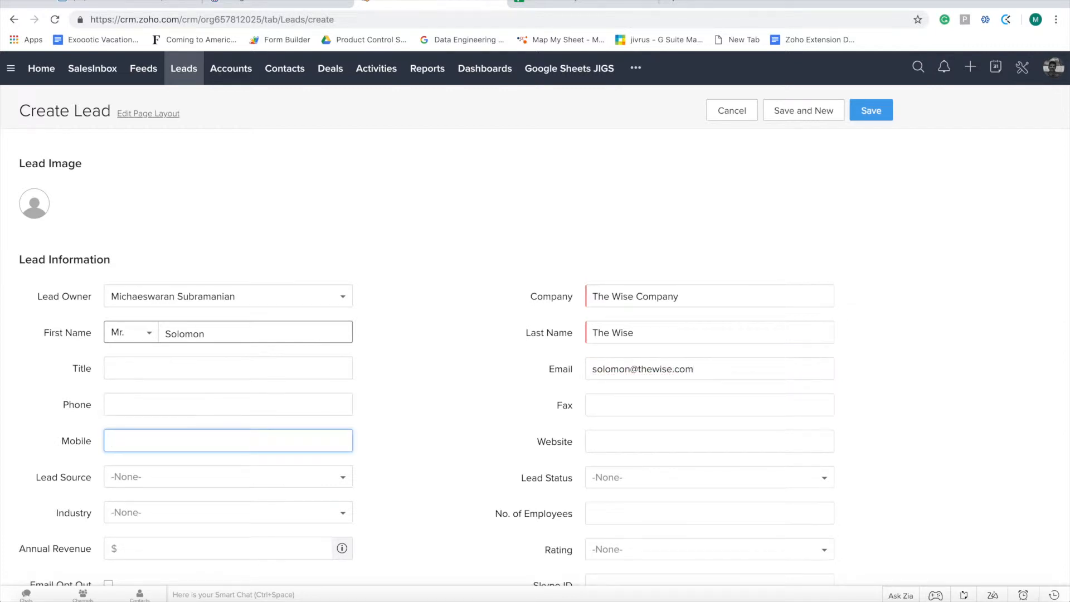
text(9879879)
key(Tab)
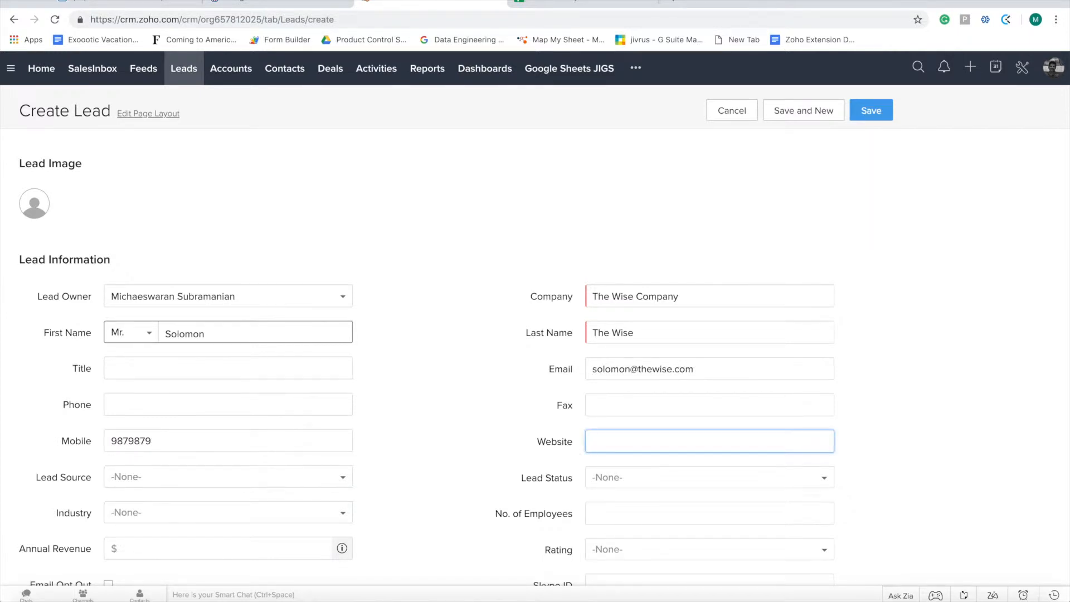
text(www.thewise.com)
key(Tab)
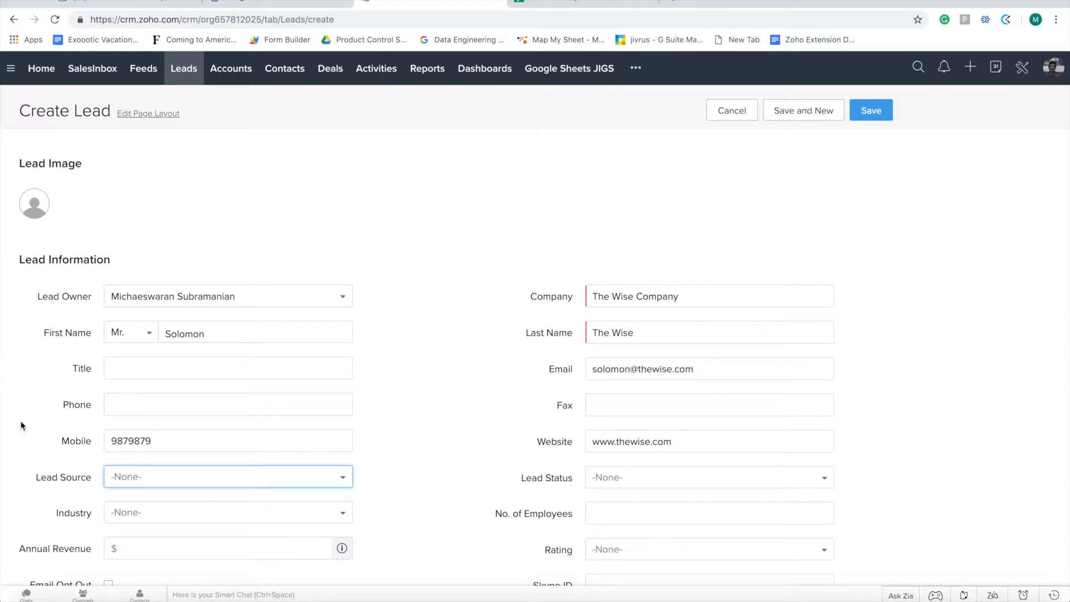
Set source Cold Call, status Contacted, industry Government/Military, and save the lead
click(154, 480)
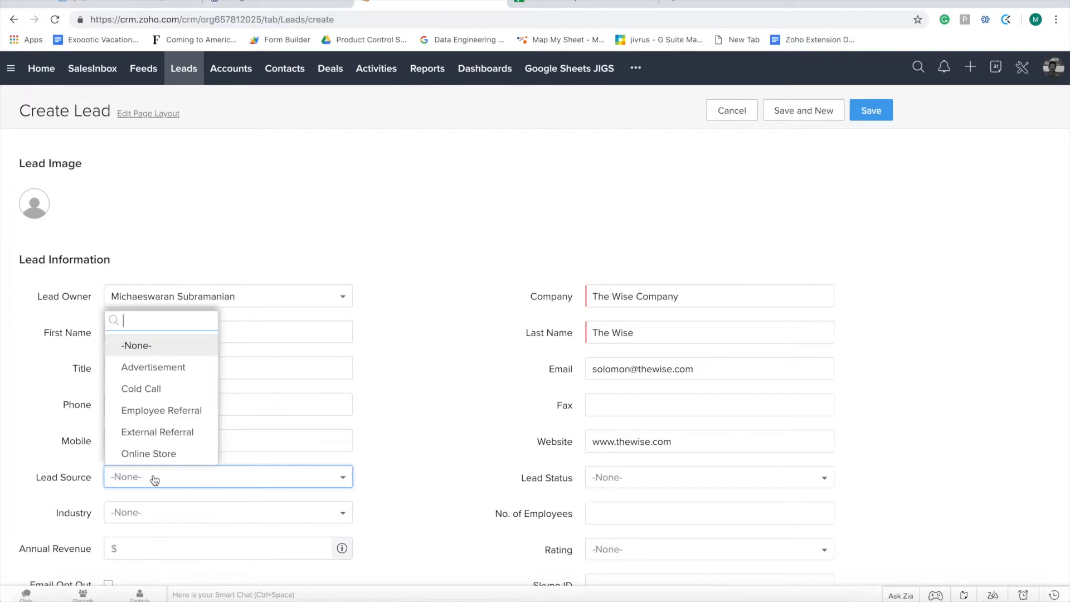
click(160, 389)
click(650, 485)
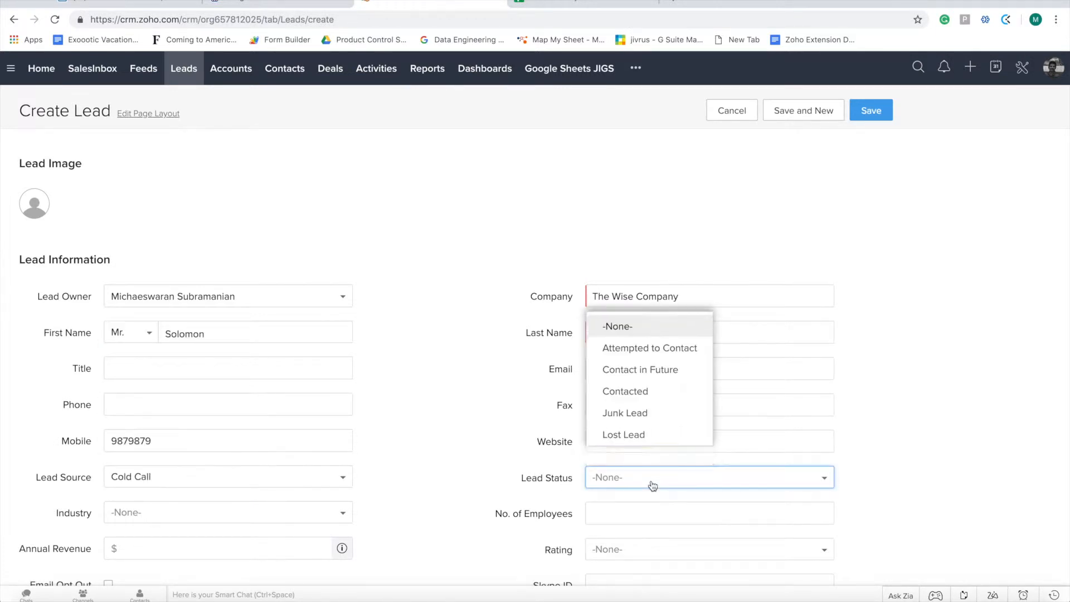
click(651, 392)
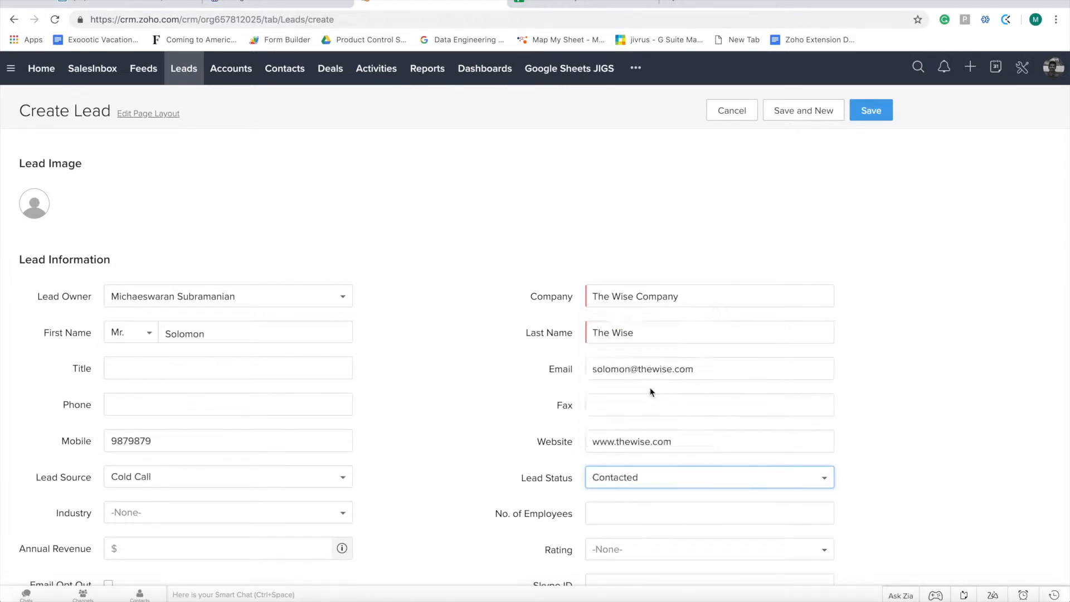
click(211, 524)
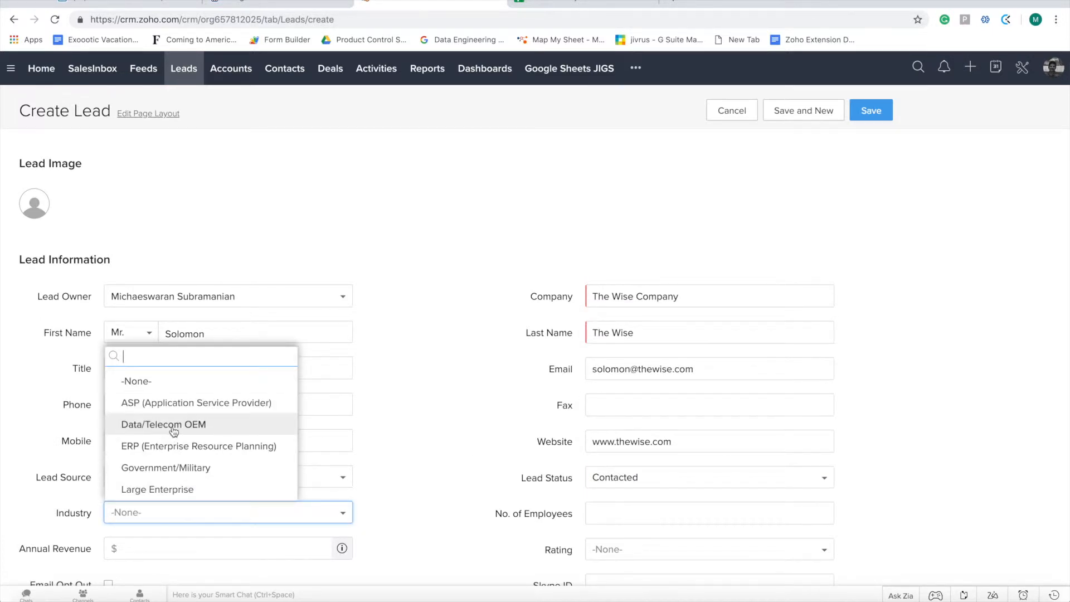
click(172, 469)
scroll(392, 511, down, 3)
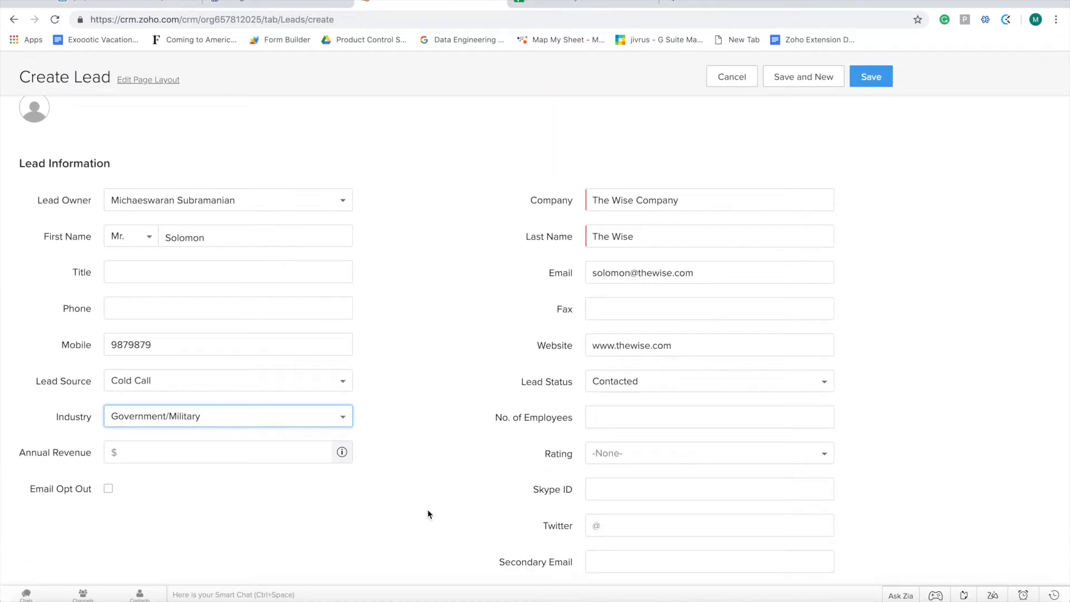
scroll(429, 514, down, 3)
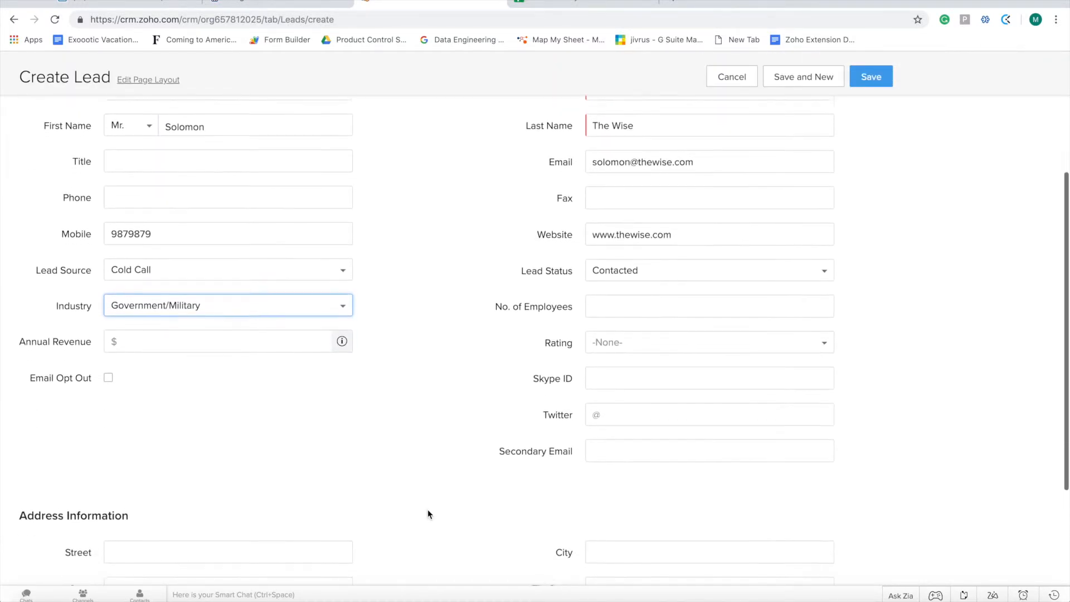
scroll(429, 514, up, 3)
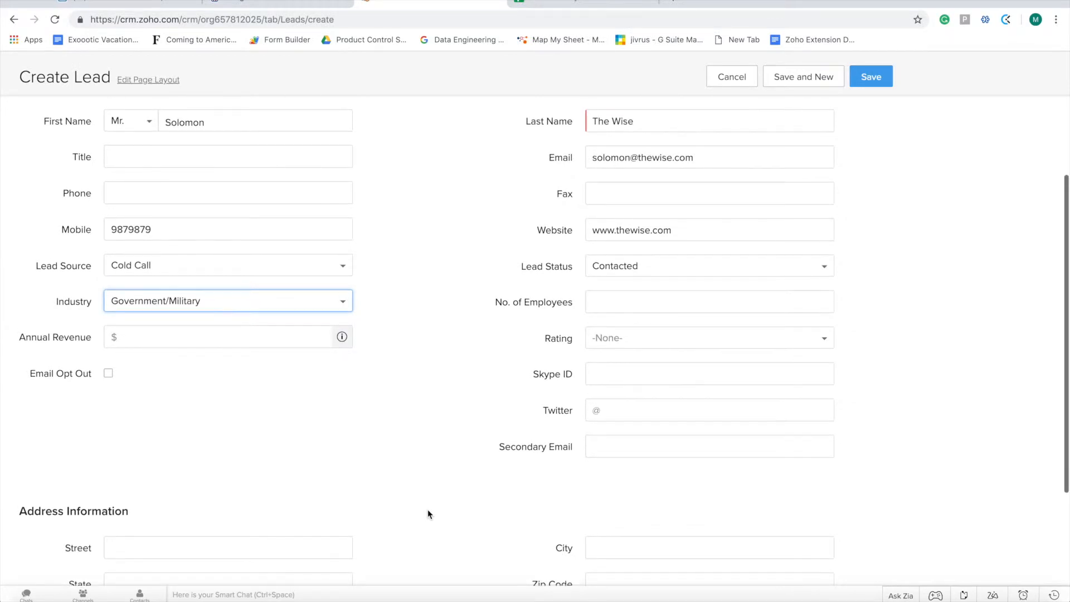
scroll(428, 514, up, 2)
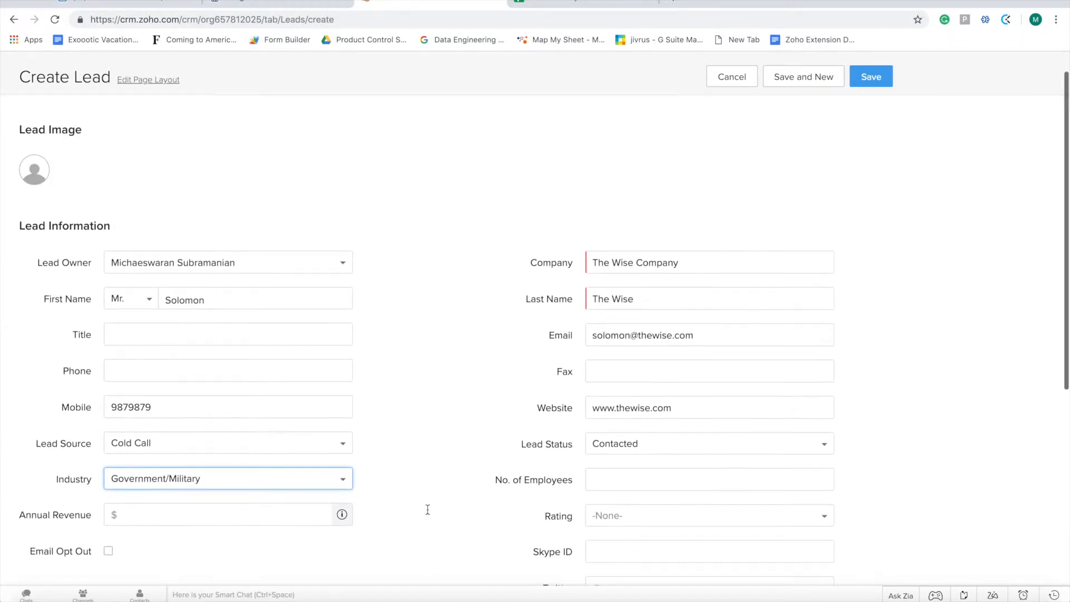
scroll(494, 372, up, 1)
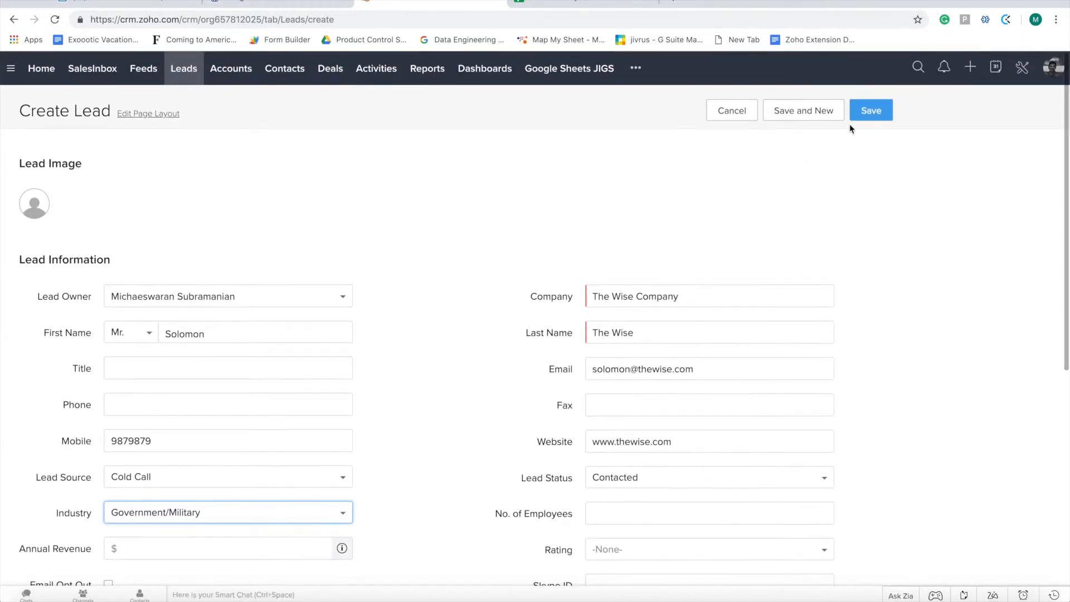
click(872, 111)
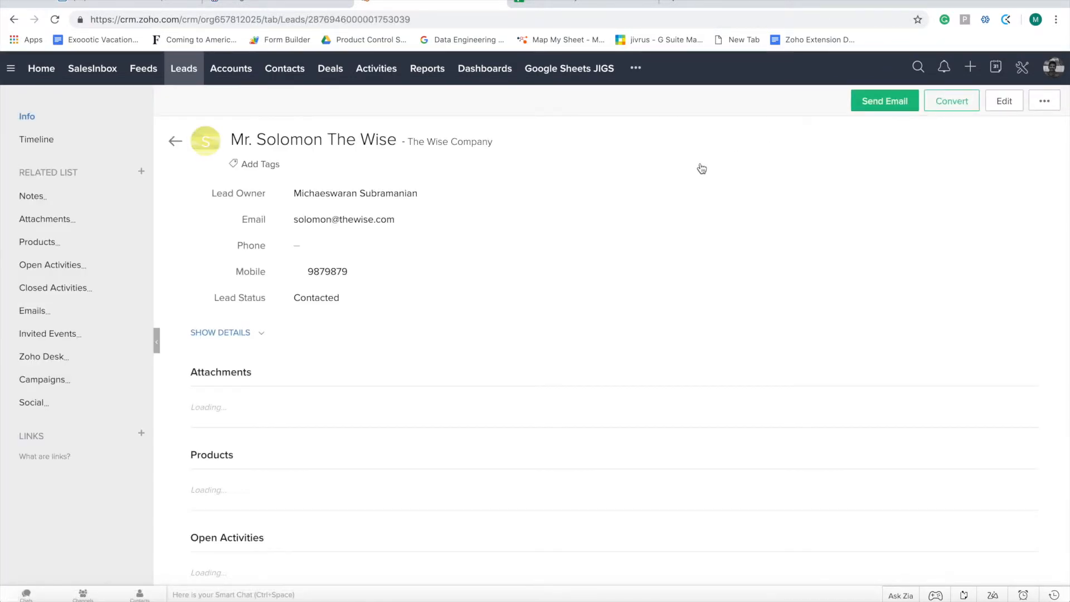
key(ctrl+Tab)
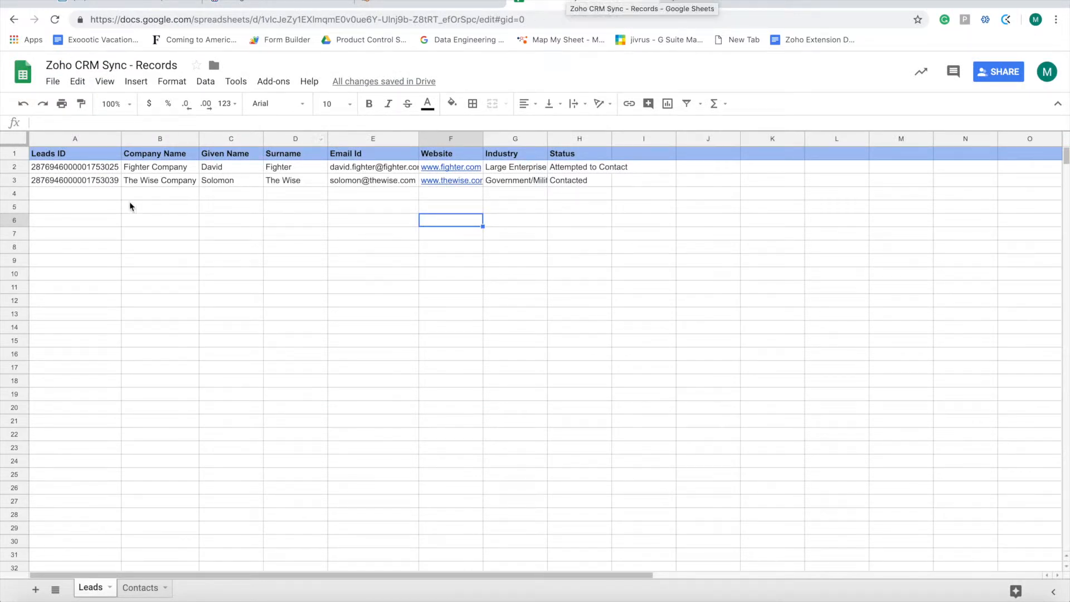
Select row 3 of the Leads sheet to inspect The Wise Company's synced data
click(83, 182)
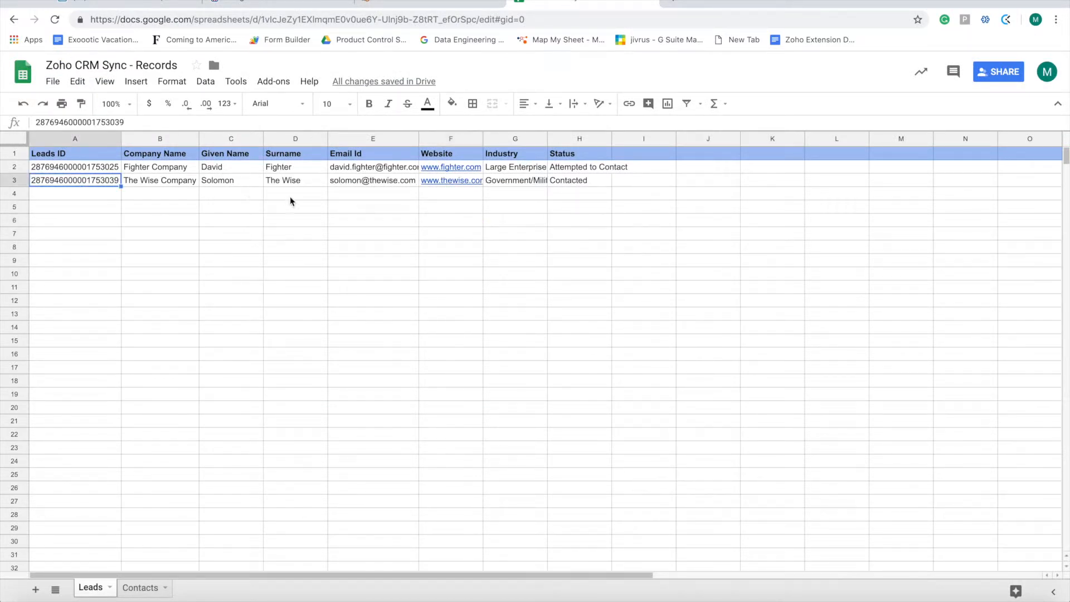
key(shift+Right)
key(shift+Right)
key(shift+Right)
key(shift+Right)
key(shift+Right)
key(shift+Right)
key(shift+Right)
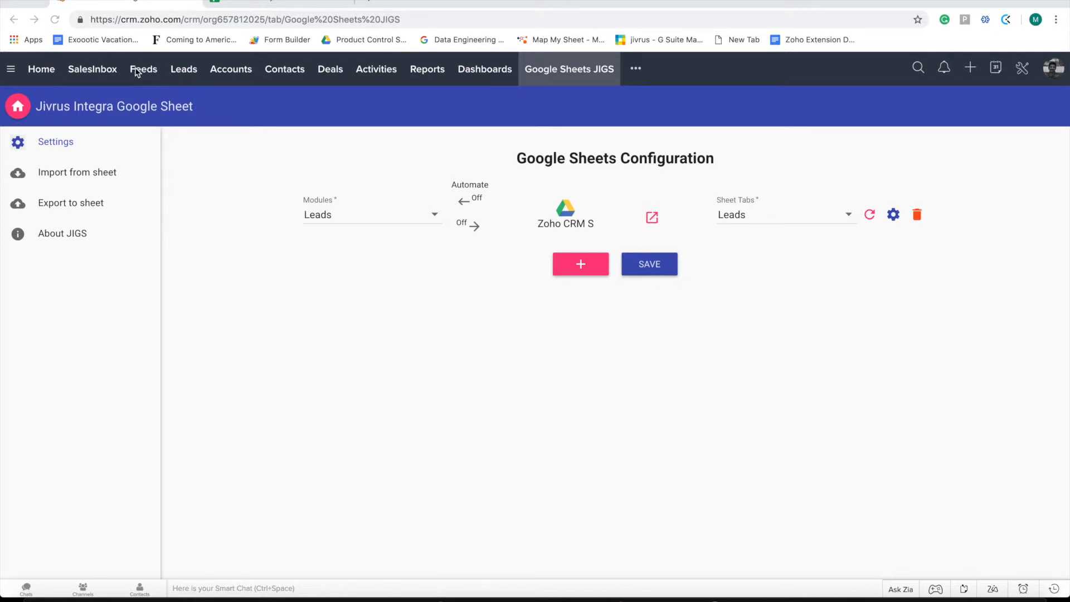
Open the JIGS Import from sheet page and choose Leads as the module
click(180, 75)
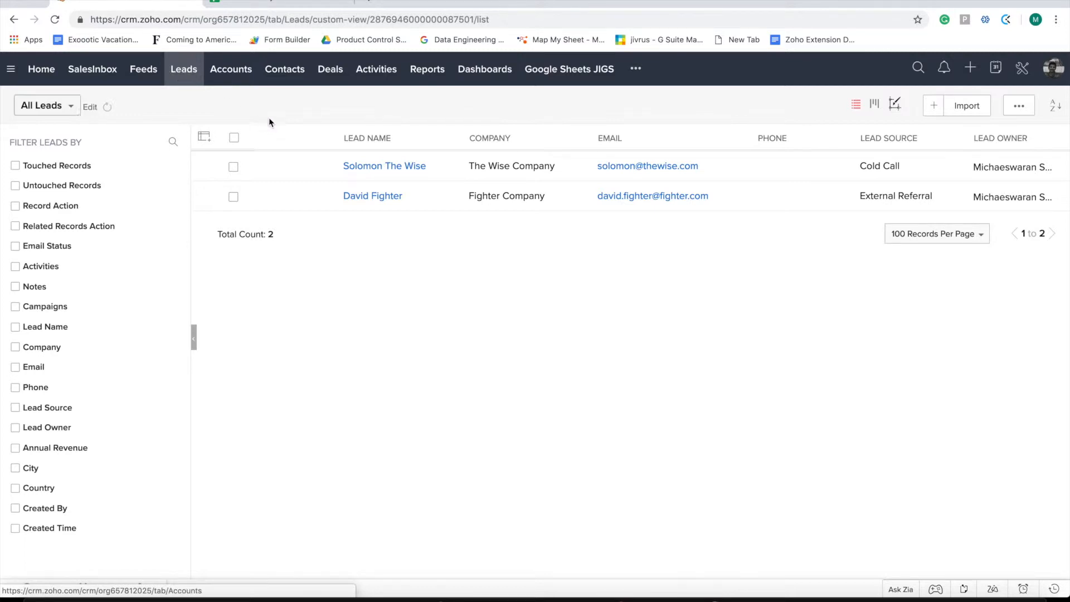
click(567, 69)
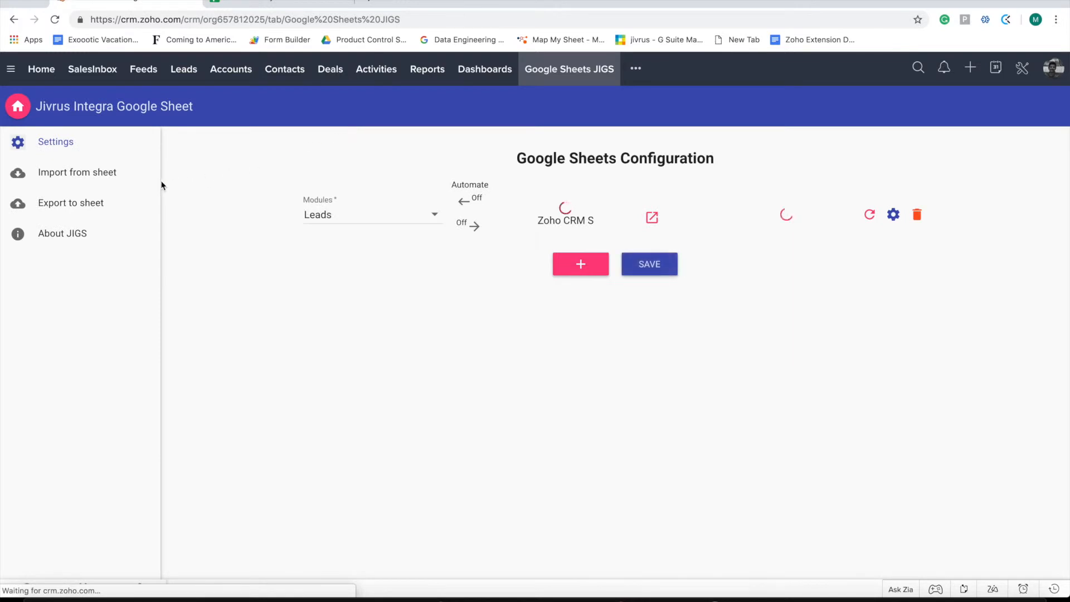
click(90, 178)
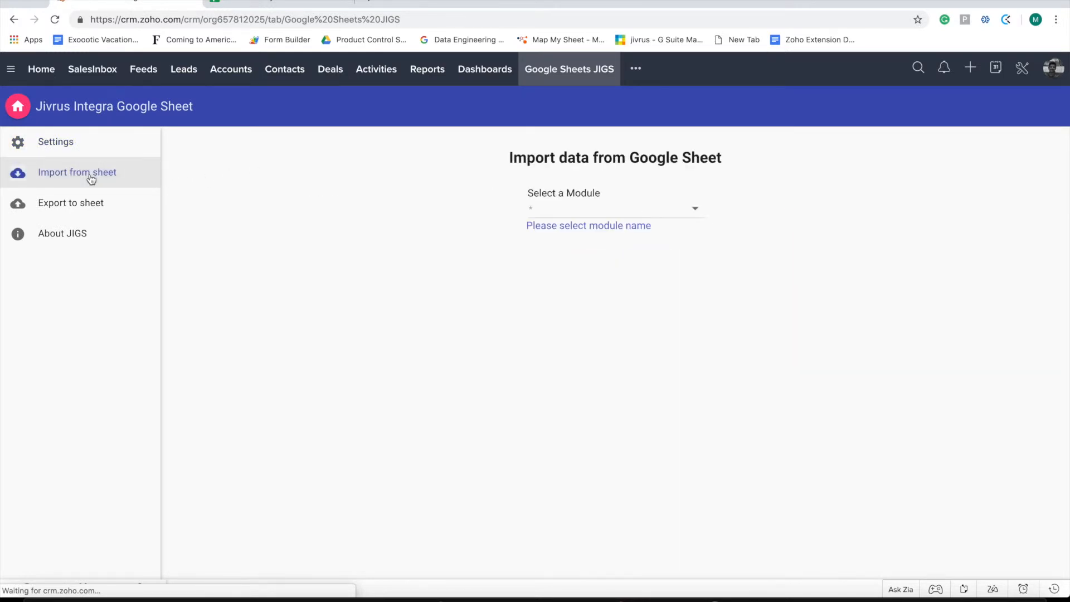
click(569, 209)
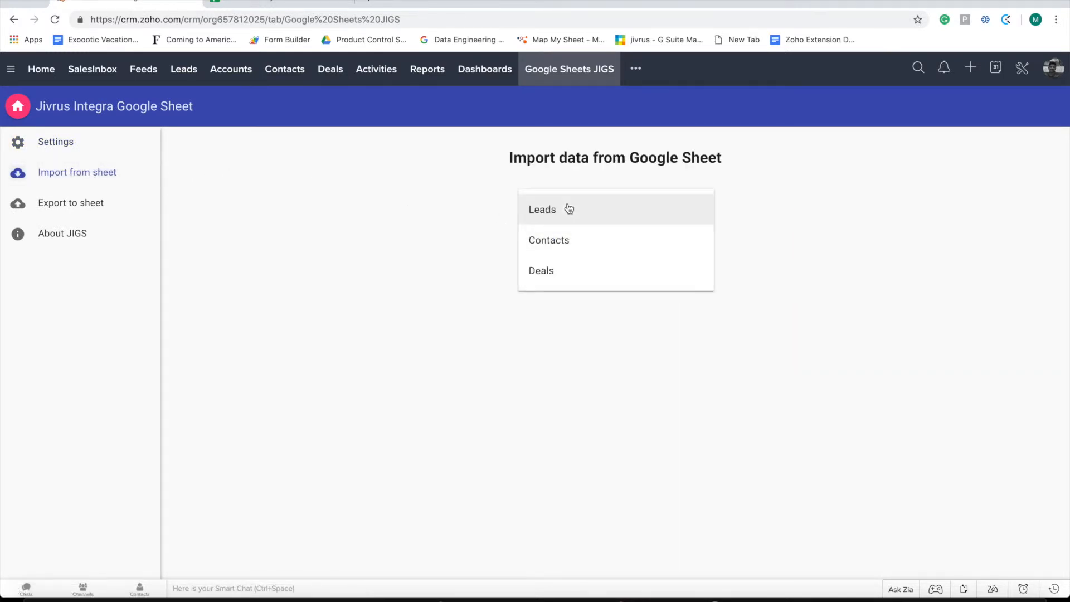
click(547, 210)
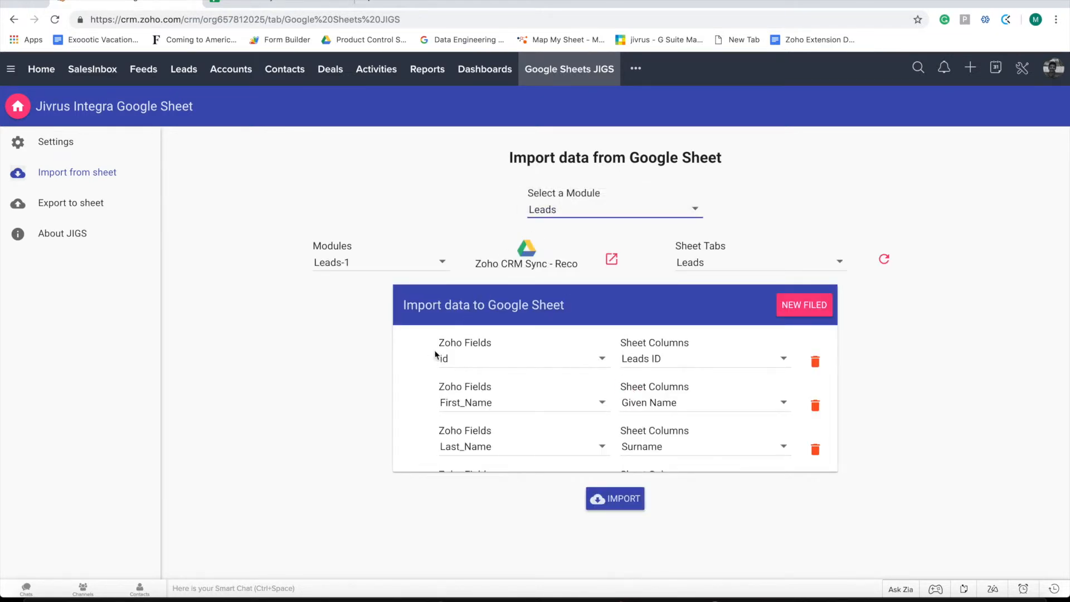
scroll(394, 389, down, 1)
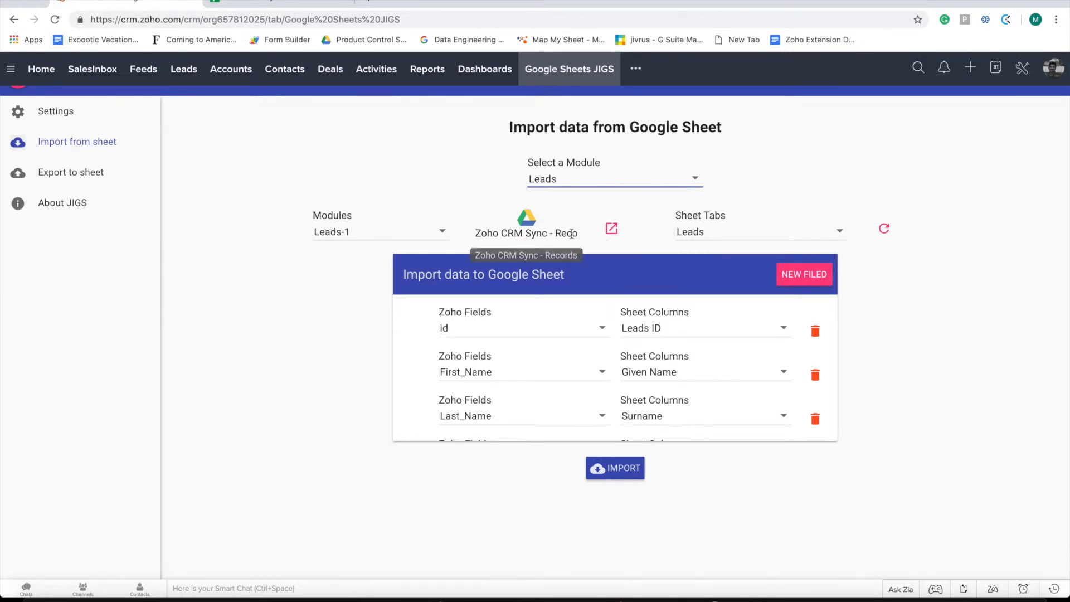
click(261, 3)
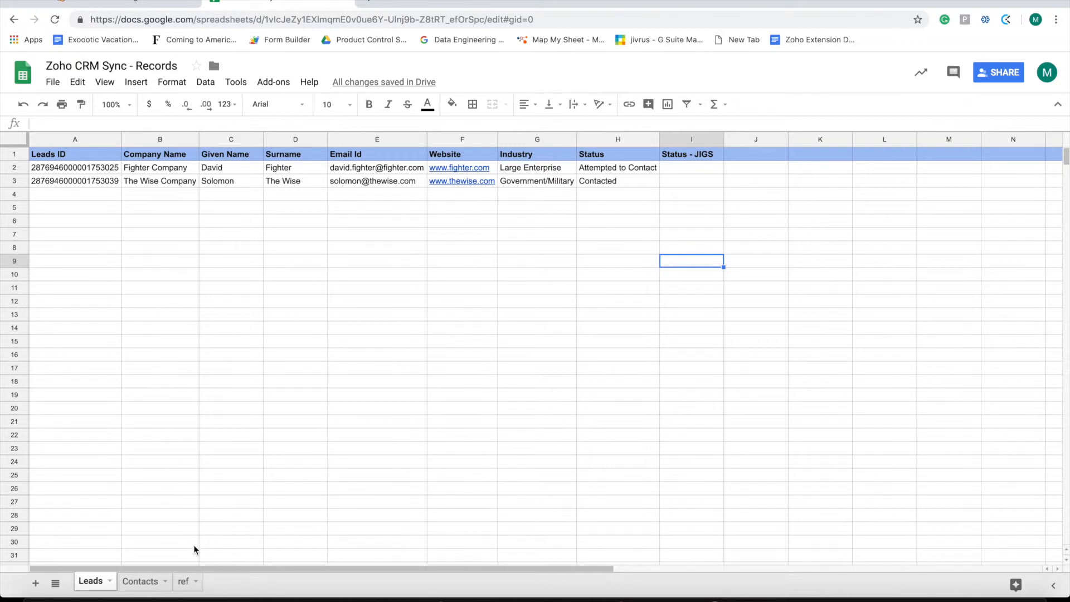
On the ref sheet, select the sample lead row starting at A1
click(183, 581)
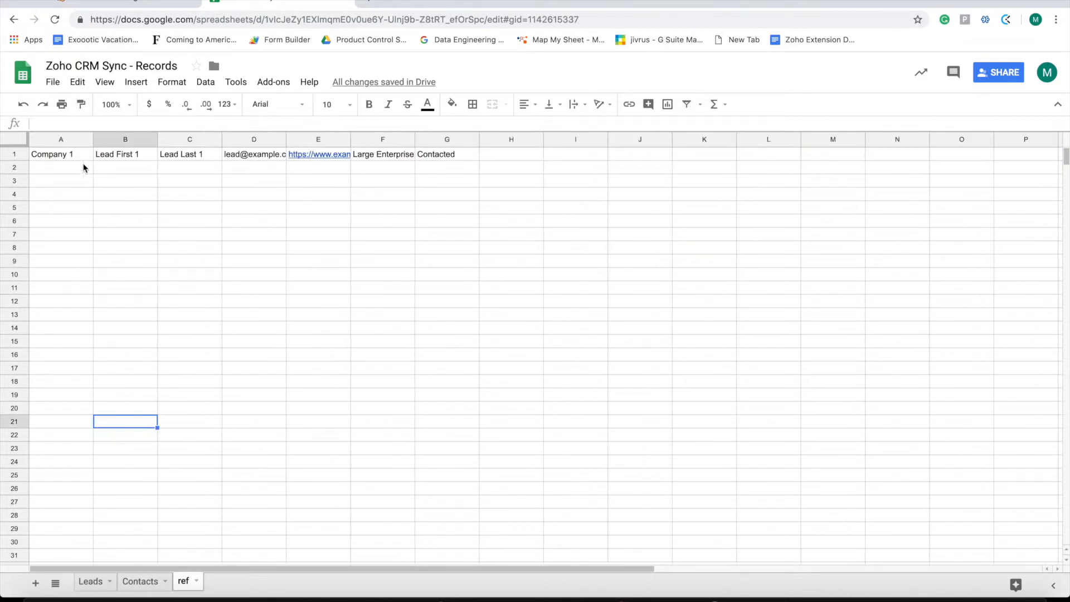
click(59, 155)
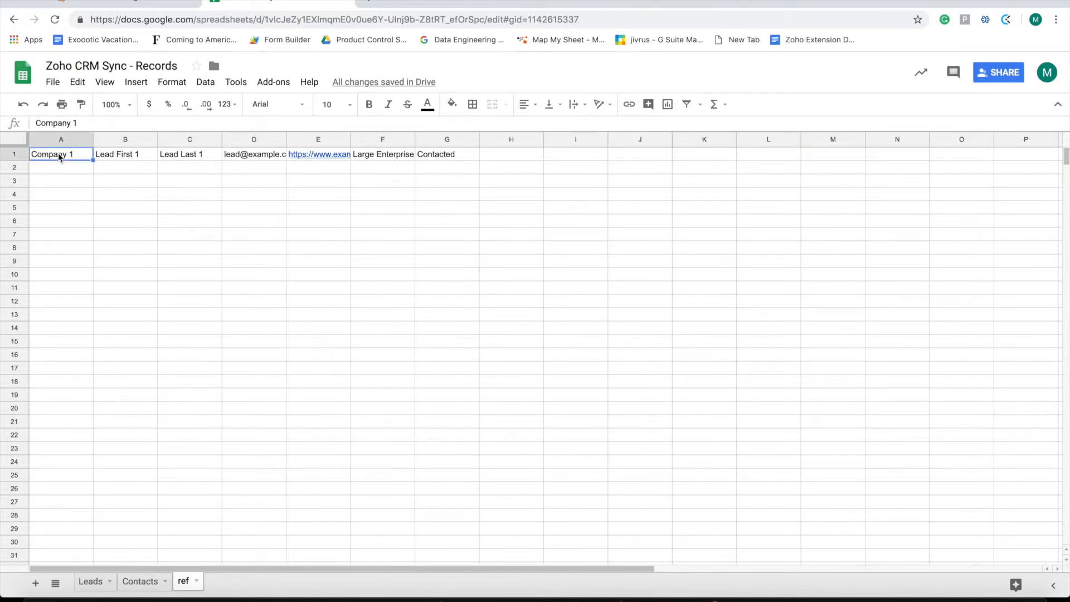
key(shift+Right)
key(shift+Right)
key(shift+Right)
key(shift+Right)
key(shift+Right)
key(shift+Right)
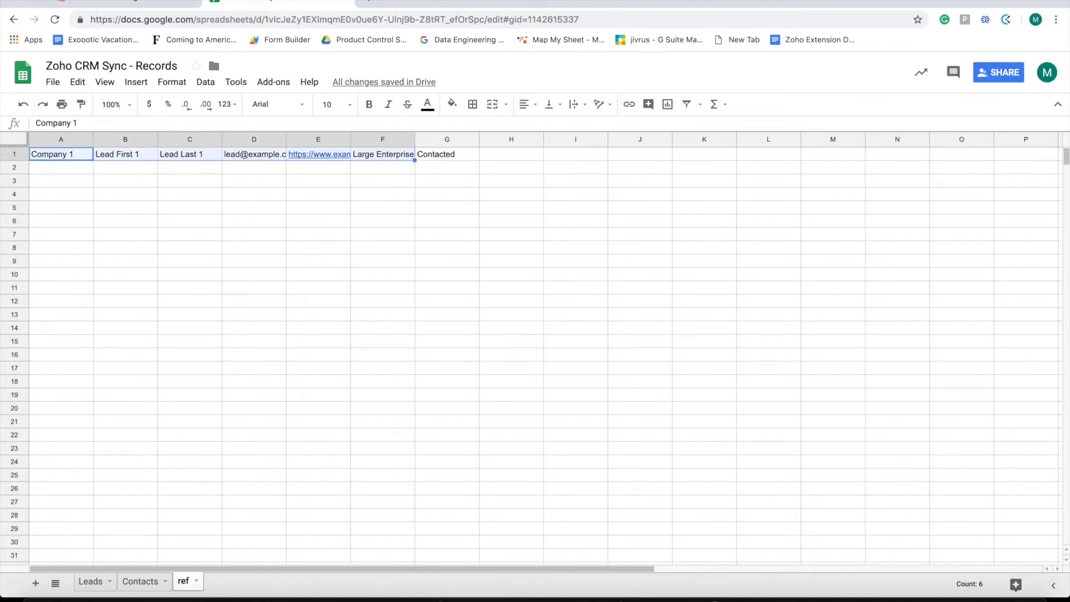
Paste the sample lead into B4 of the Leads sheet and fill it down through row 13
key(ctrl+c)
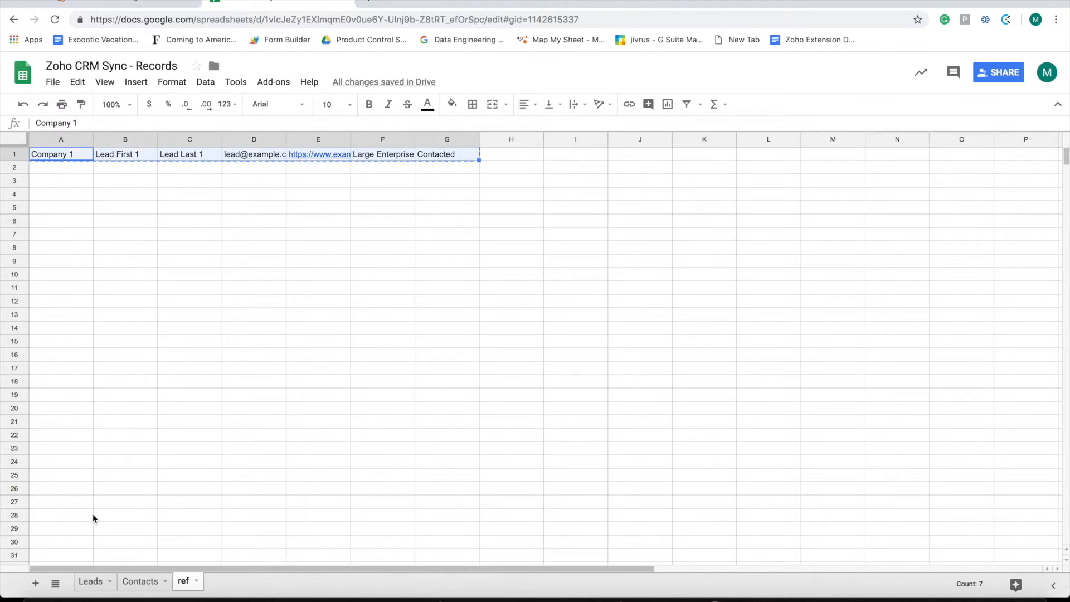
click(90, 583)
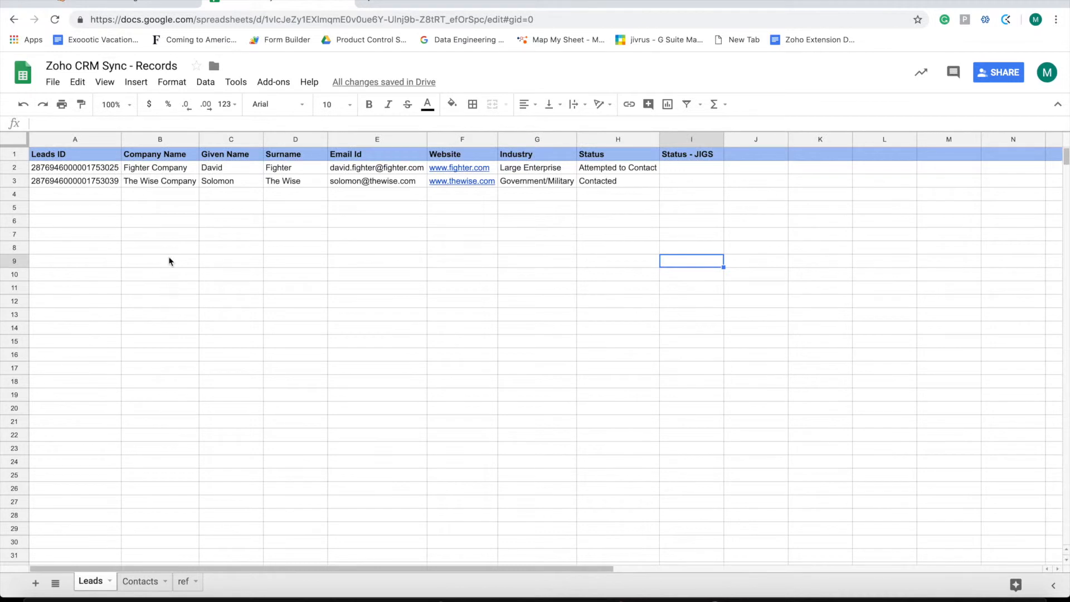
click(146, 197)
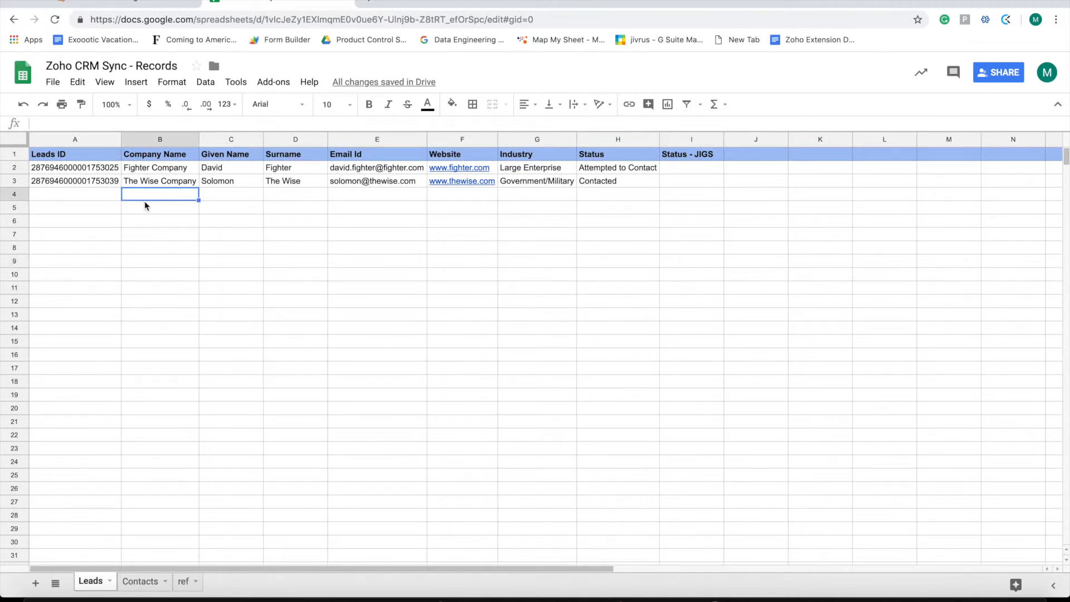
key(ctrl+v)
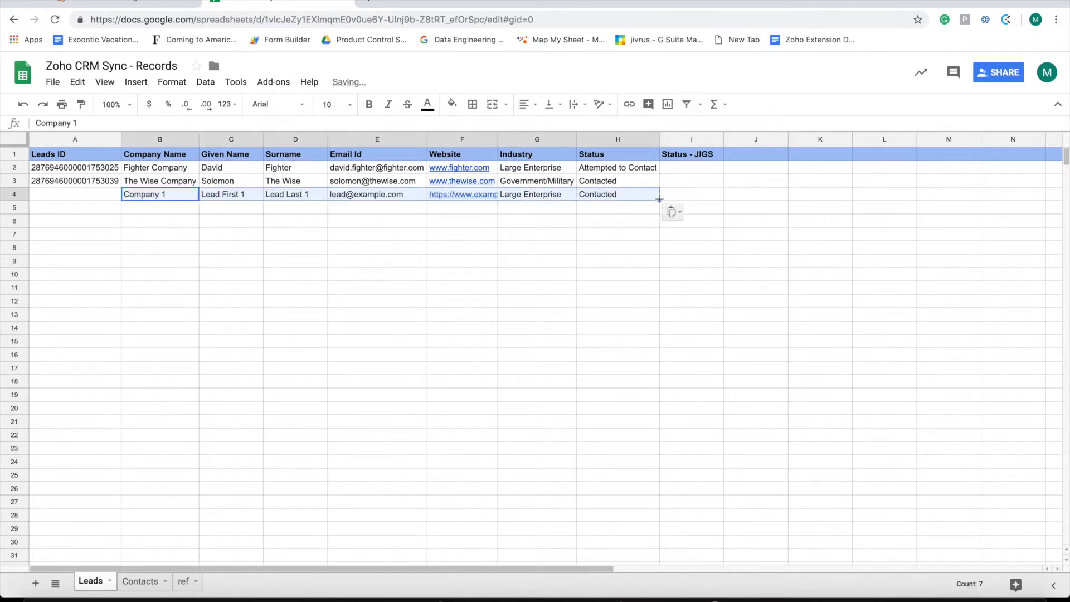
drag(659, 199, 654, 310)
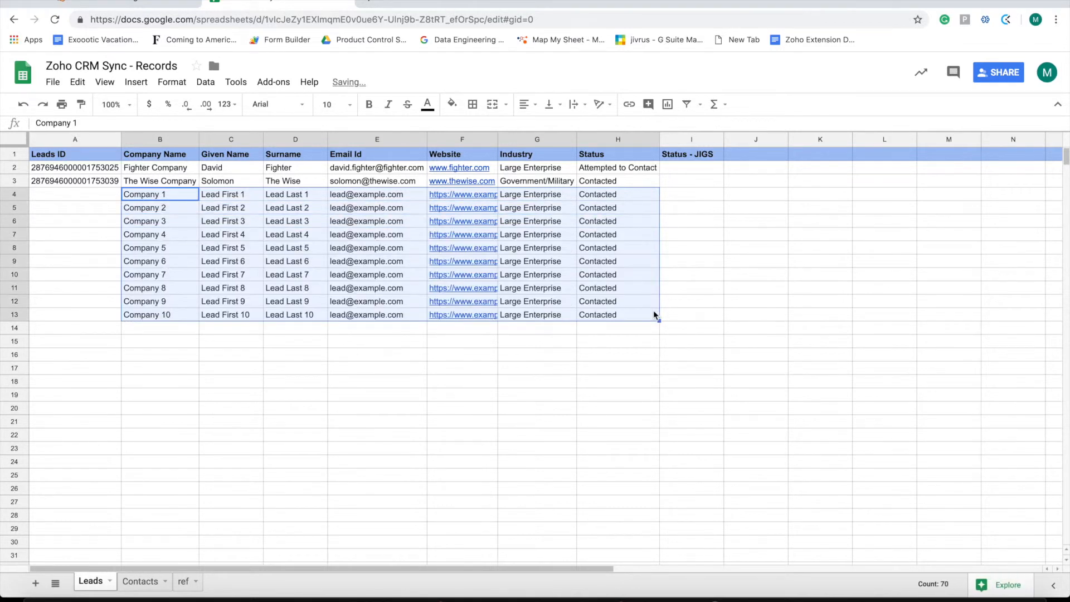
click(420, 359)
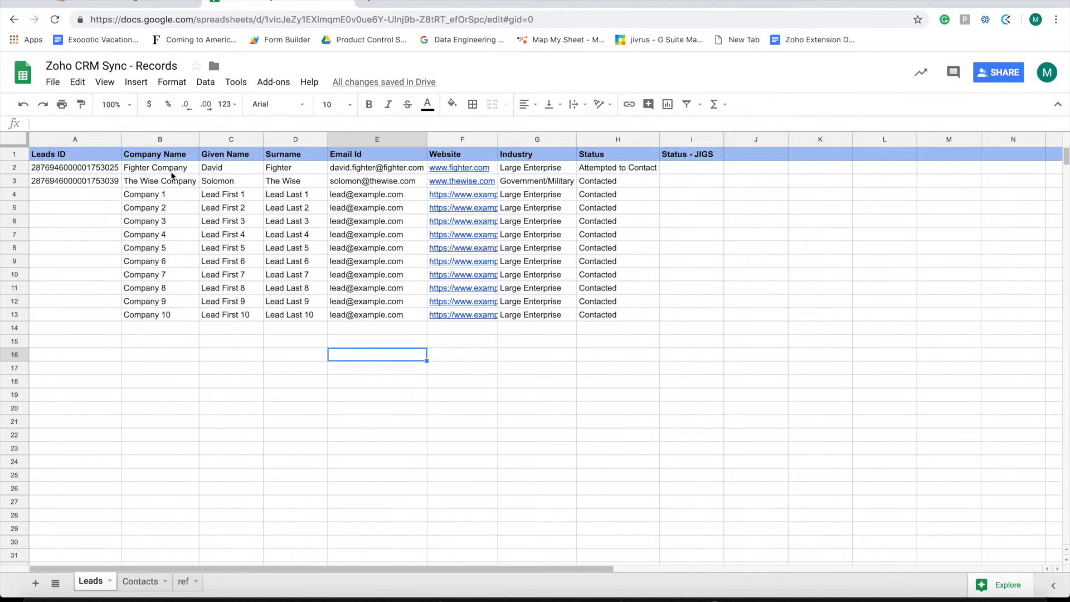
Append ' 123' to the given name David in cell C2
double_click(231, 169)
double_click(231, 170)
click(233, 170)
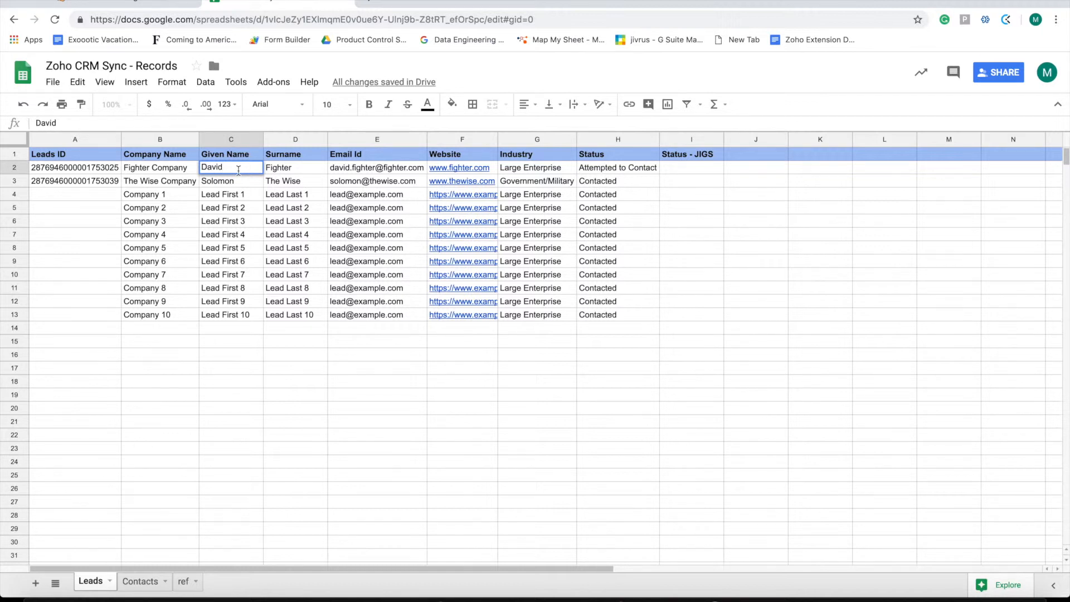
text(123)
click(249, 181)
Change the given name in C3 to 'Solomon 456', correcting the mistyped digit
double_click(249, 180)
text(457)
key(BackSpace)
text(6)
key(Return)
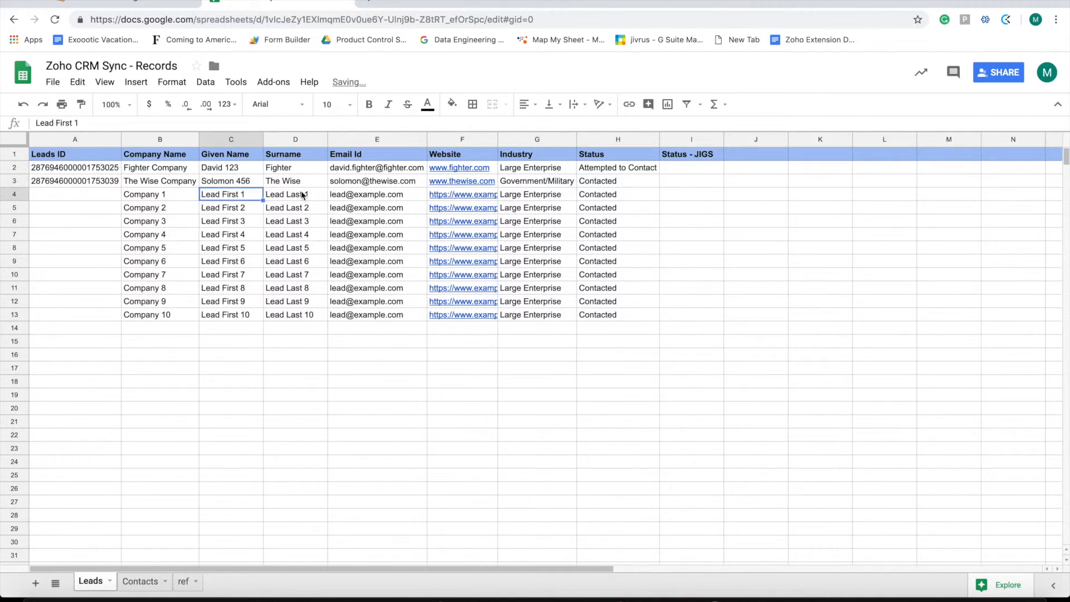
click(141, 4)
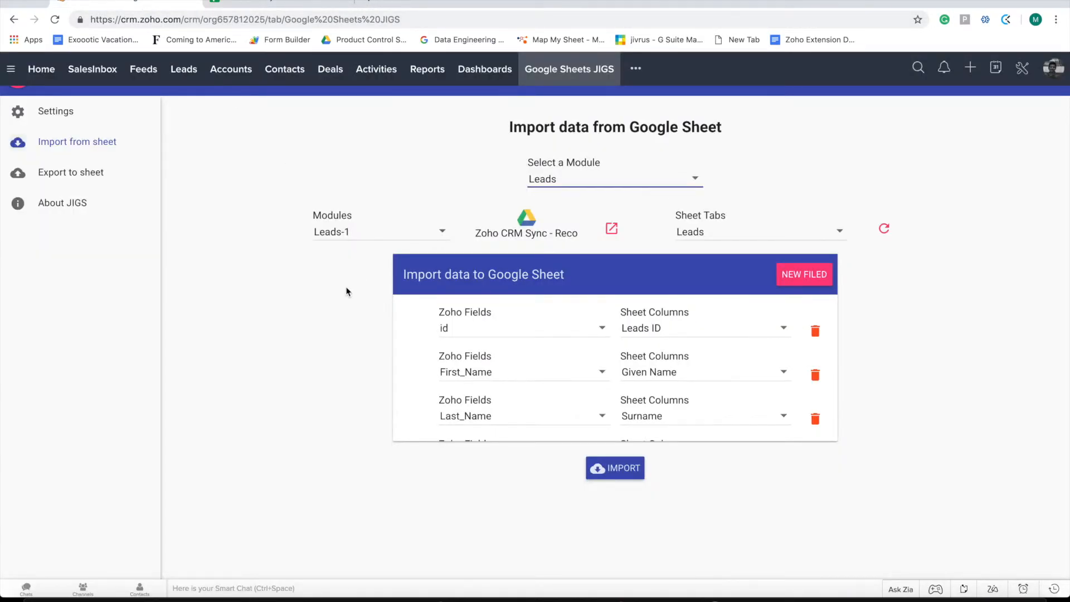
Import the Leads sheet rows and view the log: 10 inserted, 2 updated
click(622, 473)
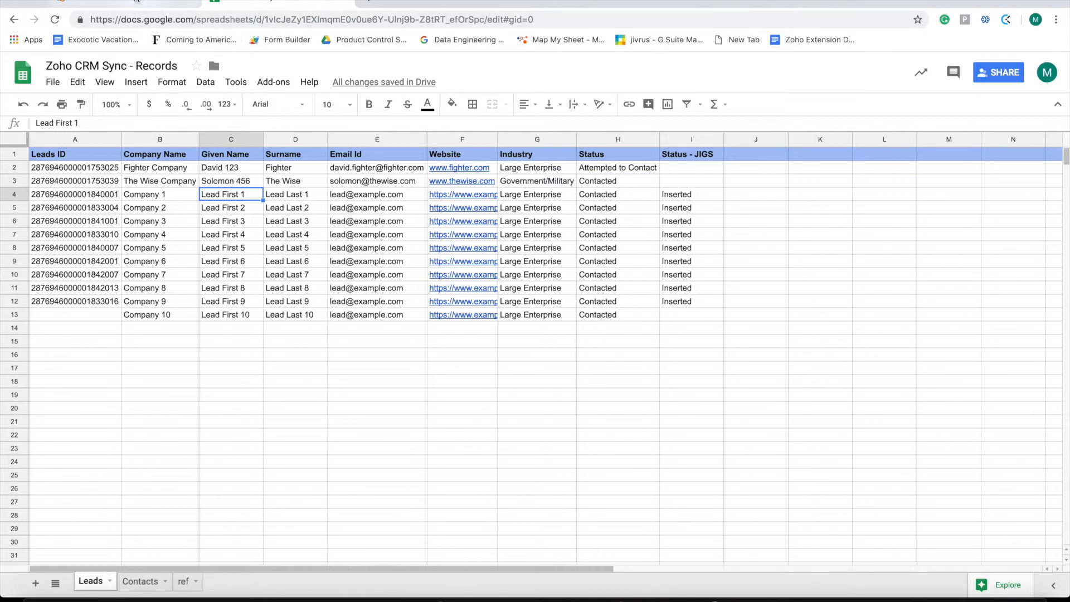
click(136, 1)
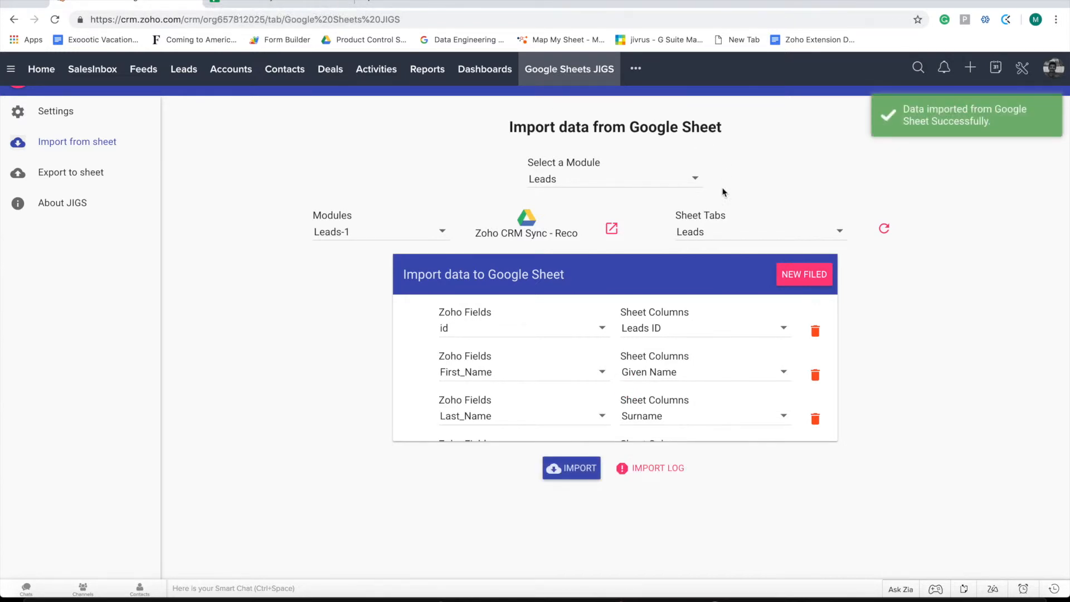
click(648, 473)
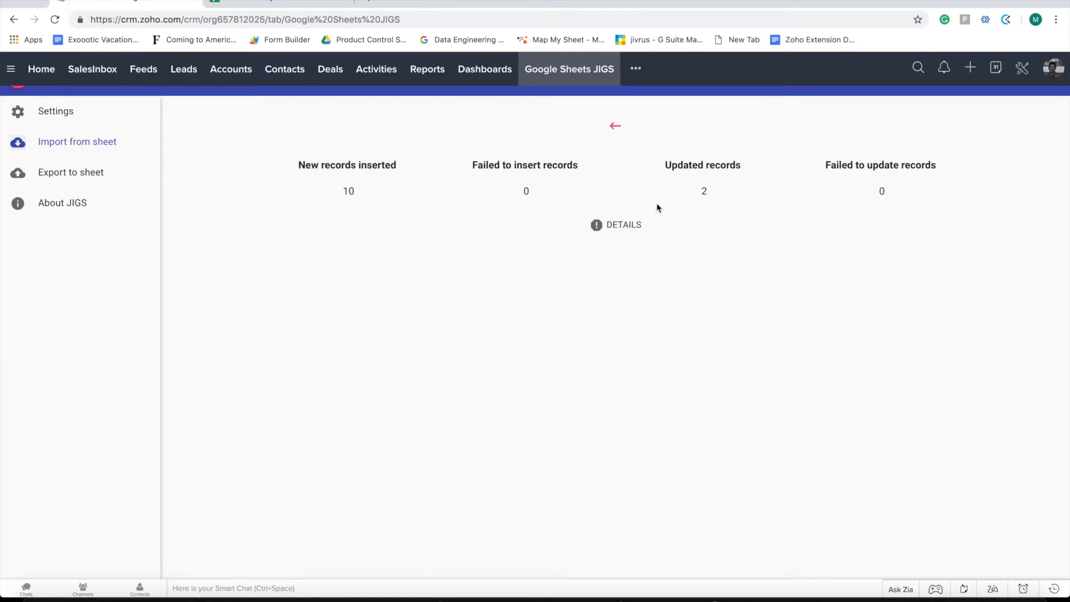
Check the import details for inserted versus updated rows, then go to the Leads list
click(609, 225)
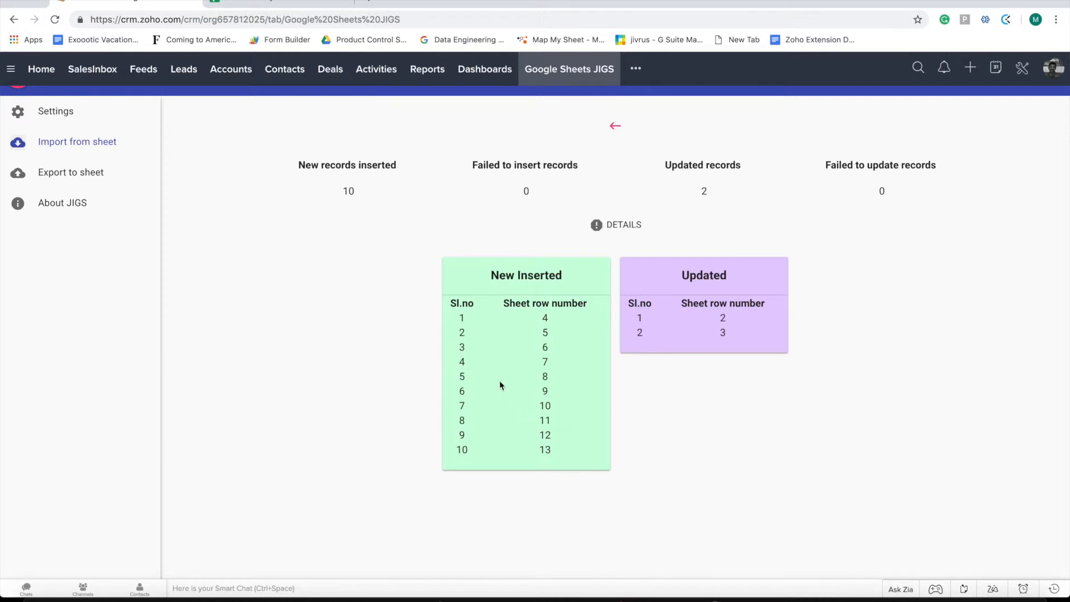
click(180, 73)
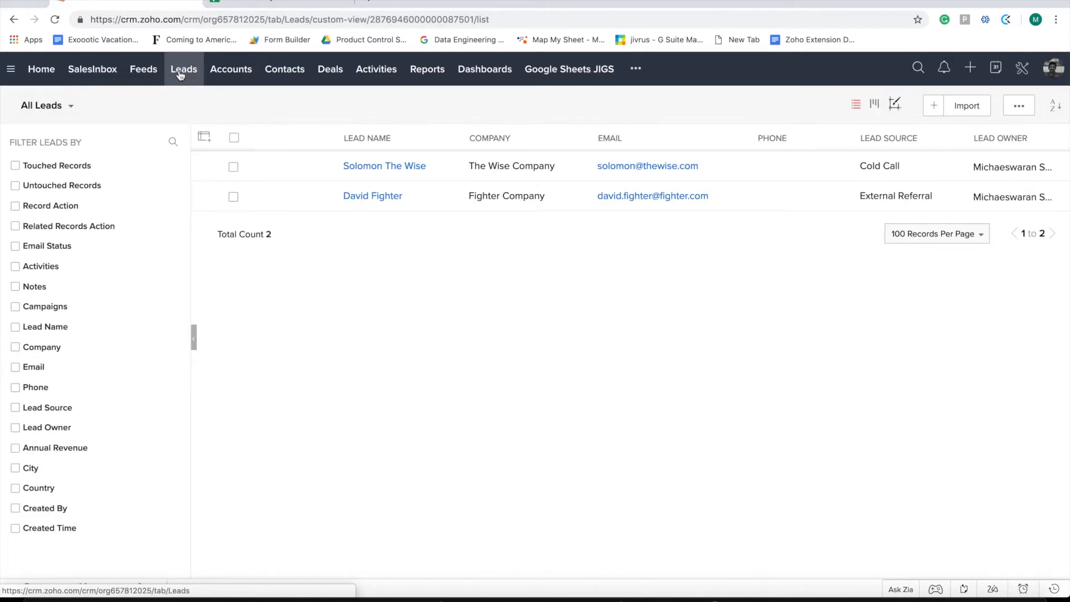
Reload the Leads list to show all 12 leads, then go back to the JIGS page
click(180, 74)
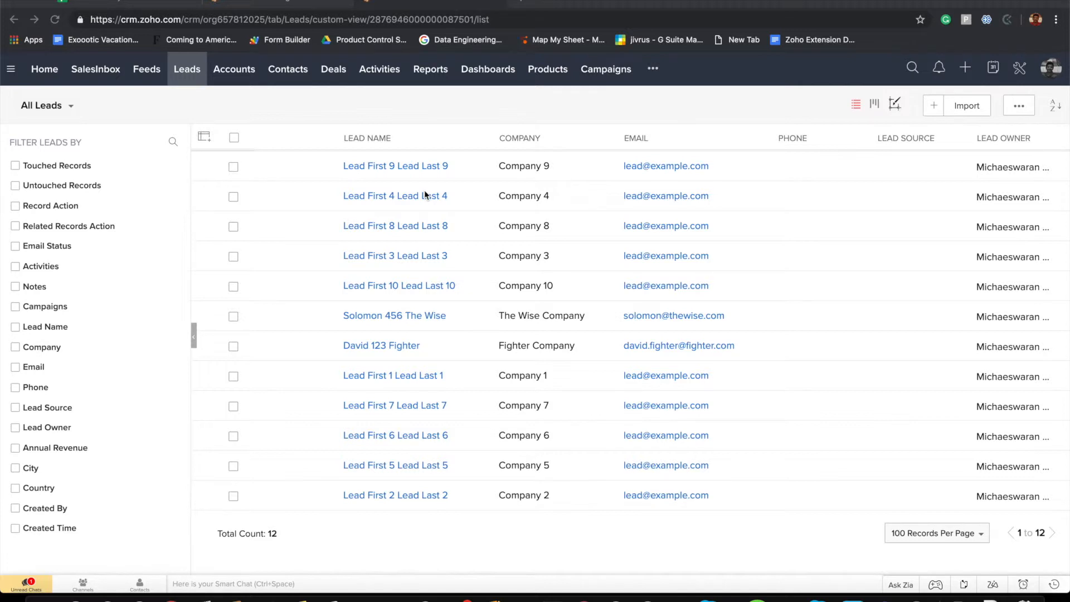
click(301, 2)
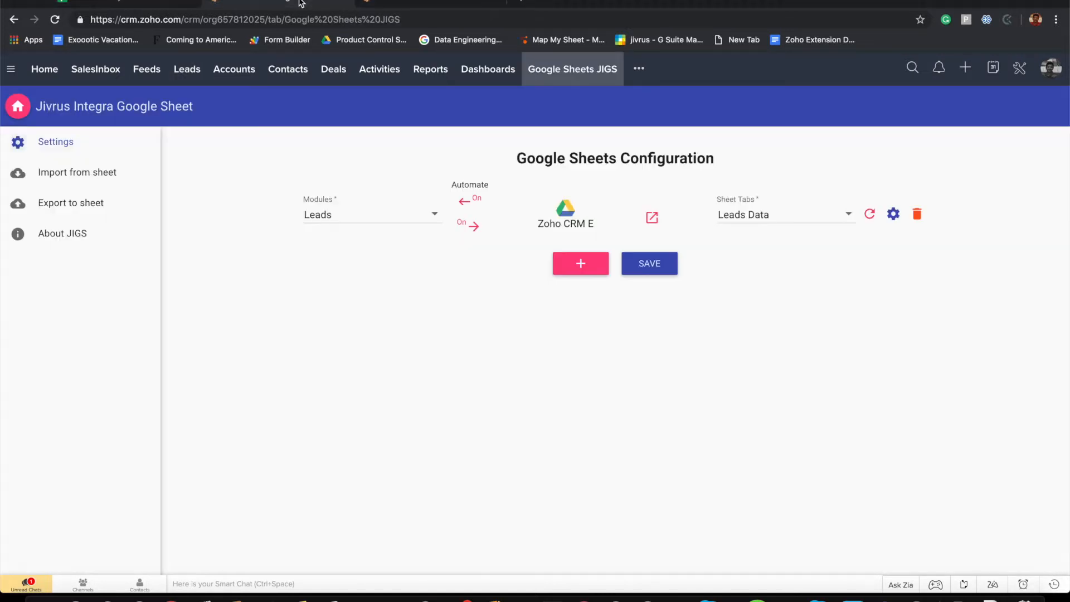
Create a Leads export to sheet targeting the Zoho CRM Sync - Records spreadsheet
click(555, 73)
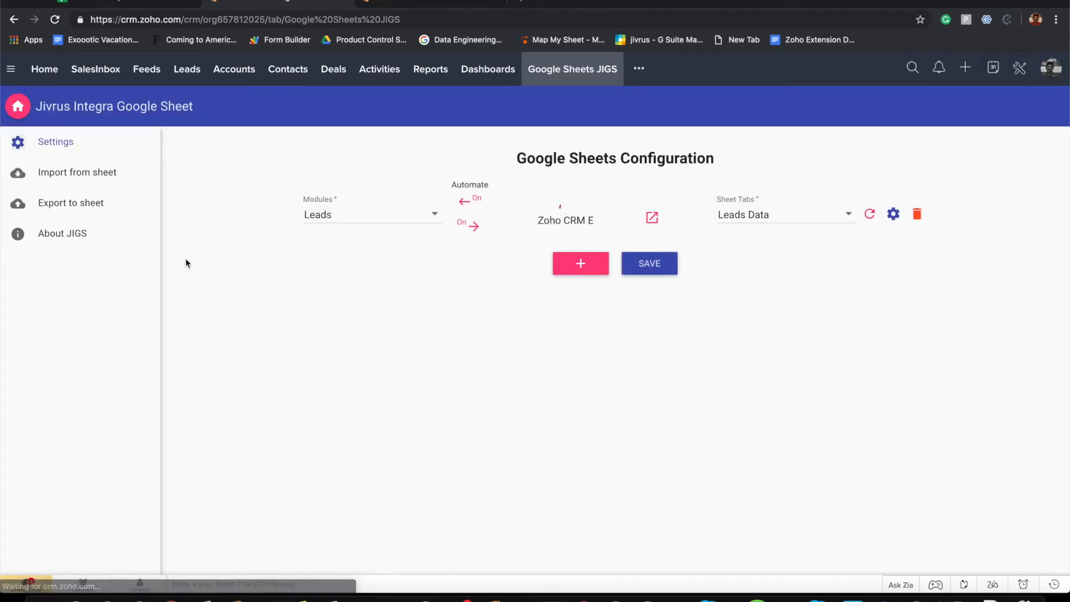
click(67, 208)
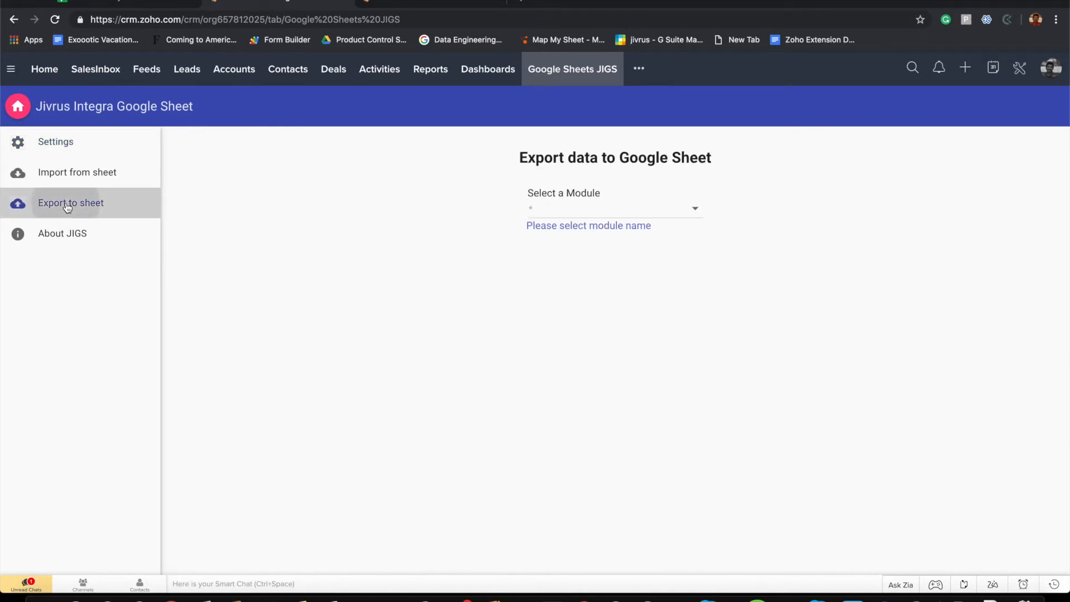
click(611, 215)
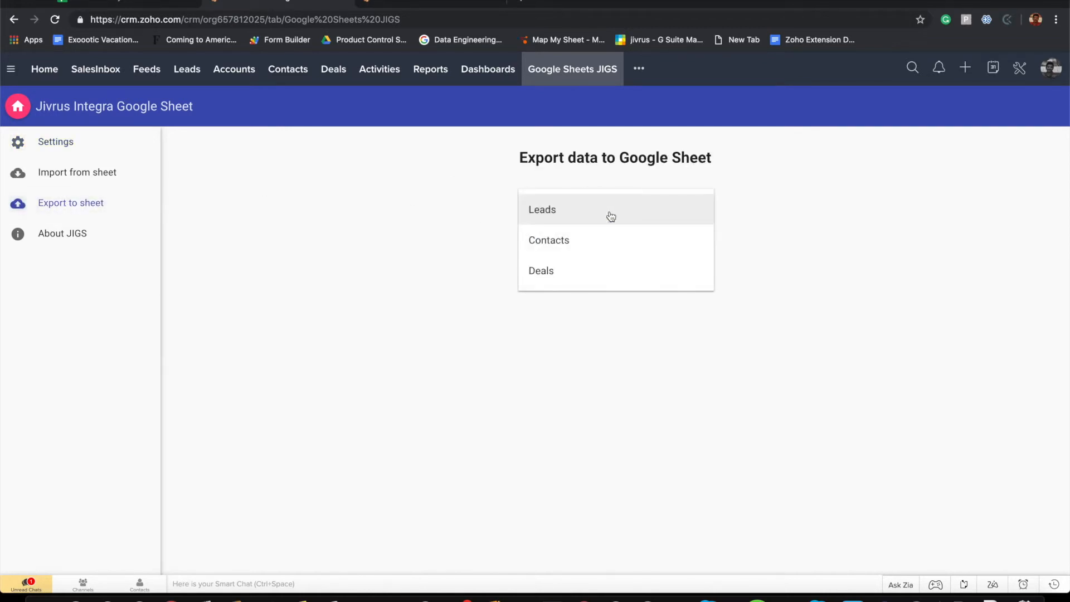
click(556, 215)
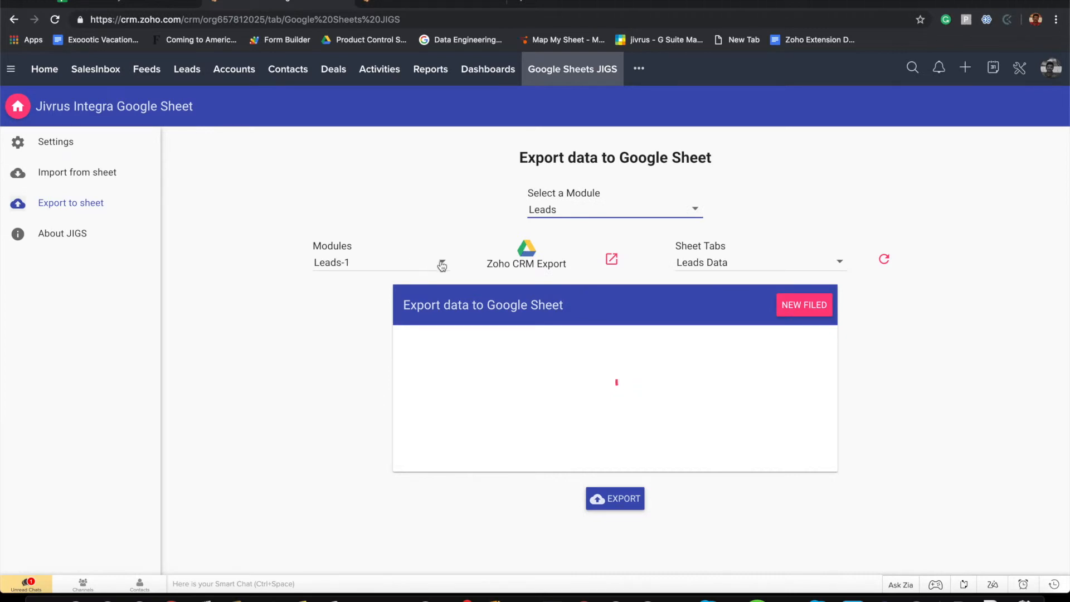
click(527, 251)
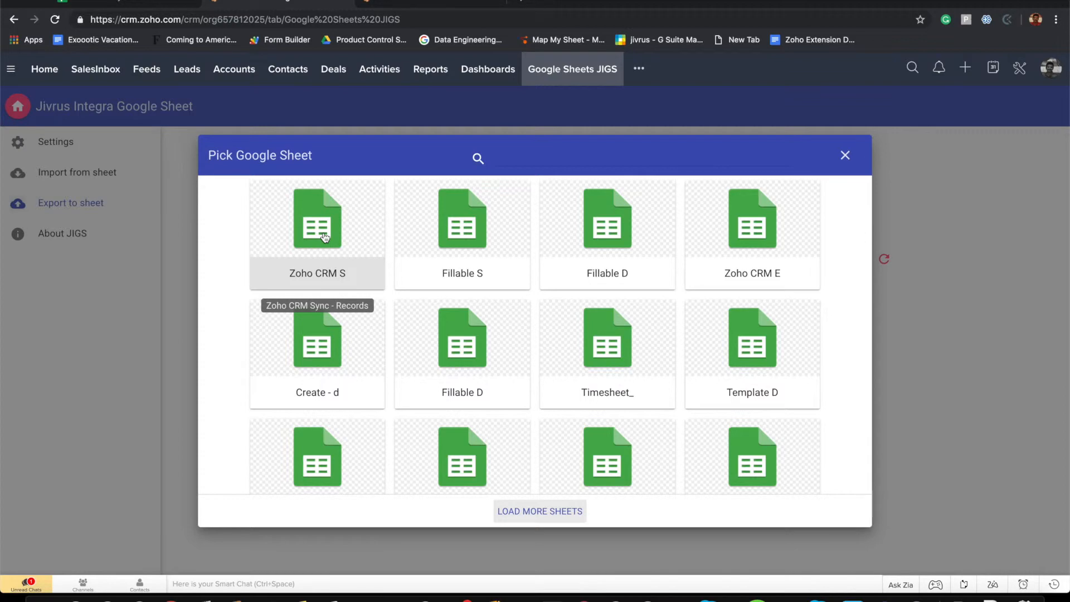
click(325, 238)
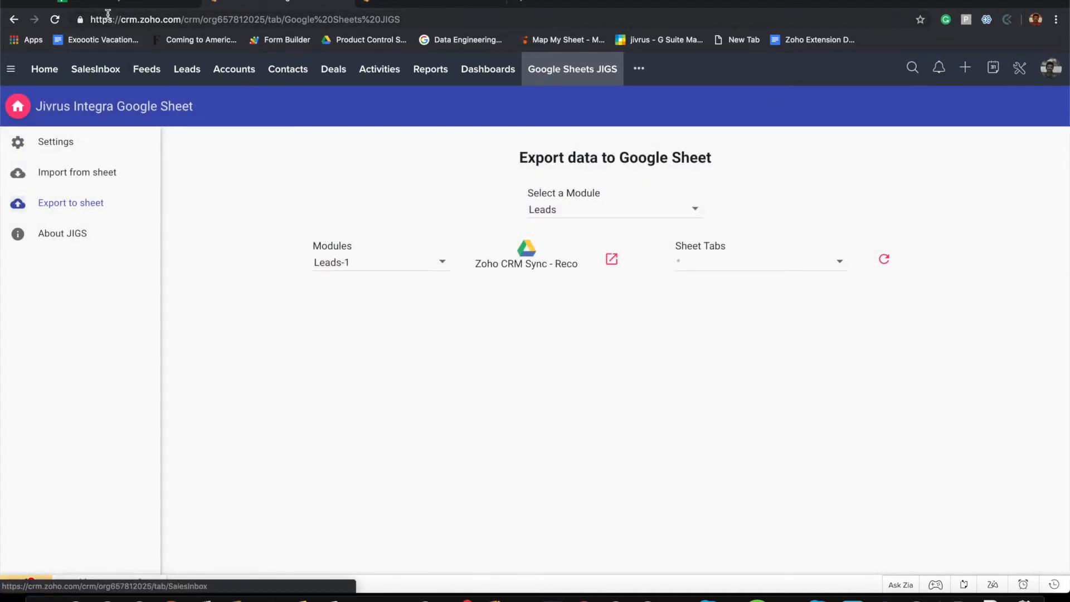
click(94, 3)
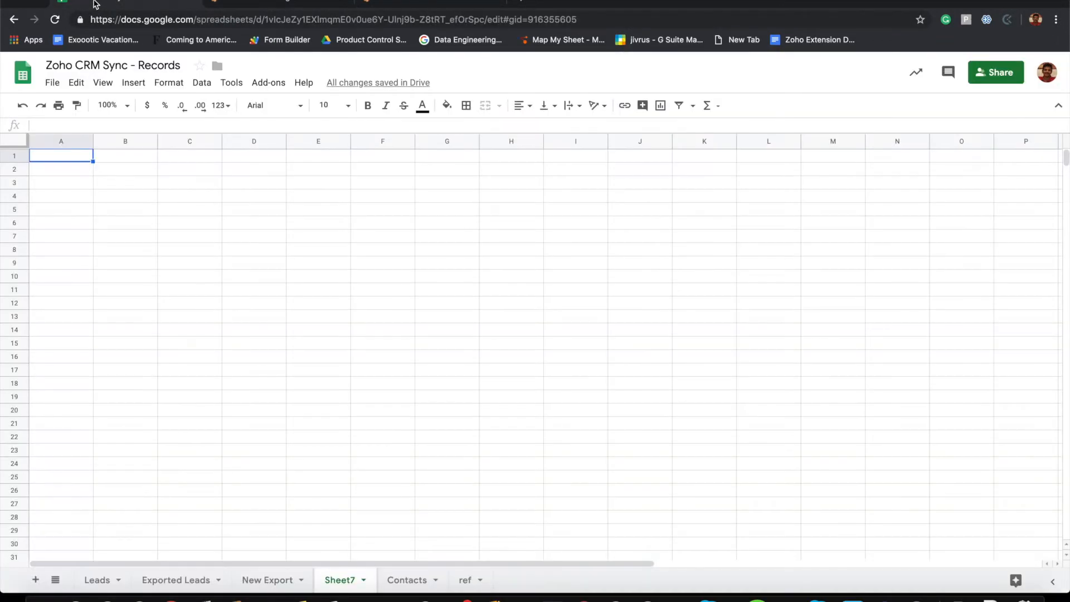
Reset the fill colour of rows 2–13 on the Exported Leads sheet, keeping the header shaded
click(179, 583)
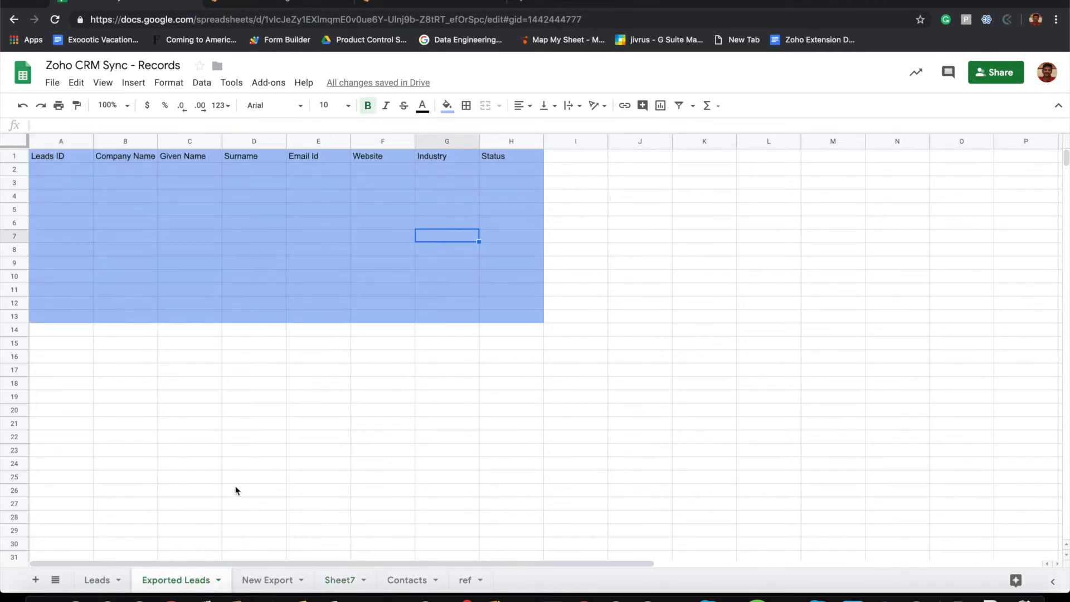
click(242, 479)
click(148, 210)
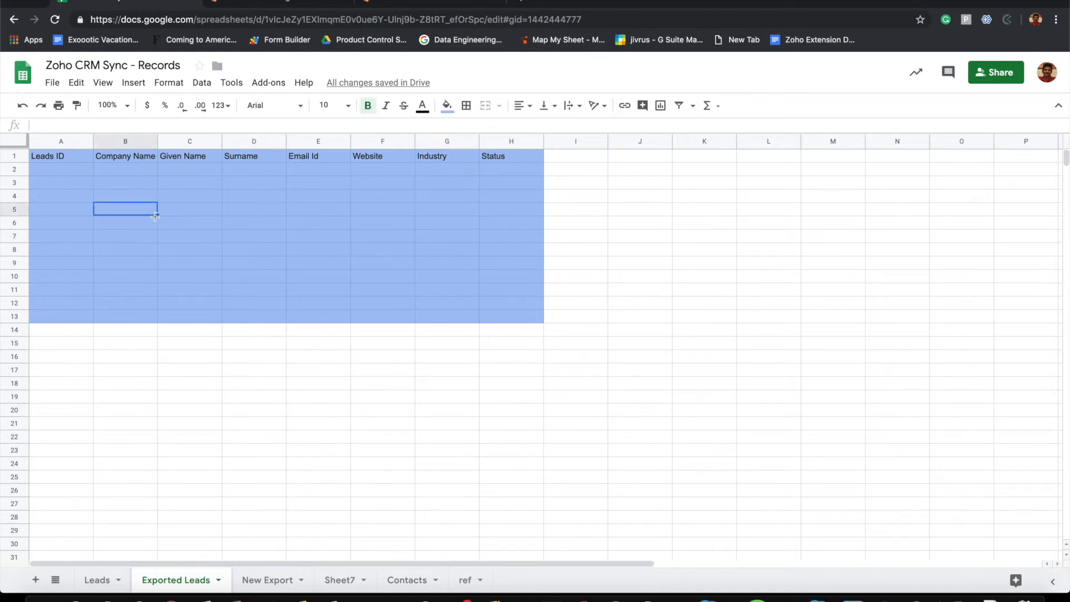
click(72, 188)
click(50, 168)
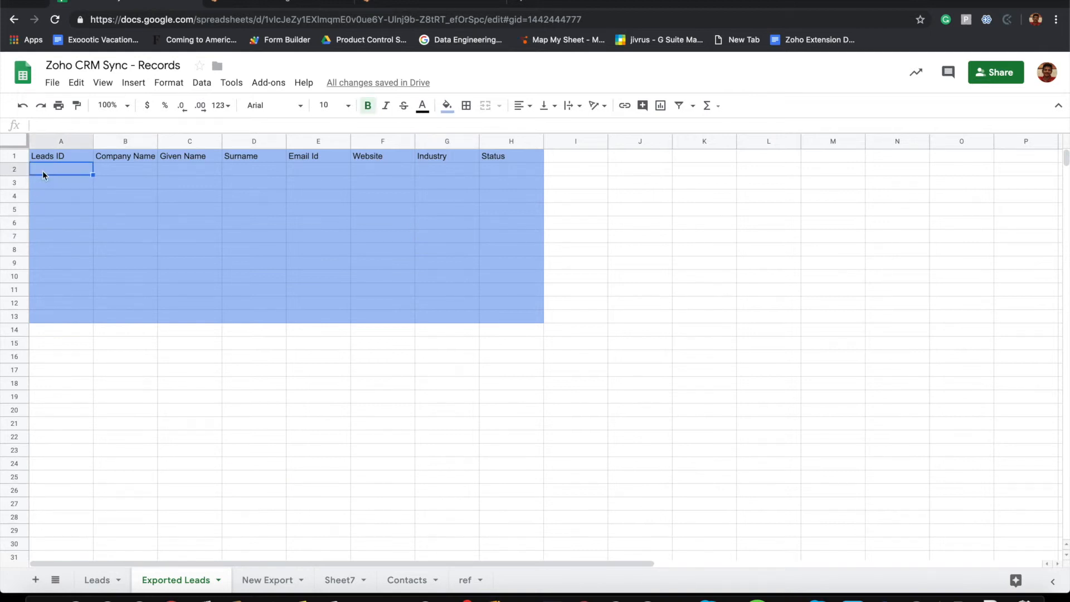
click(15, 170)
drag(14, 170, 38, 312)
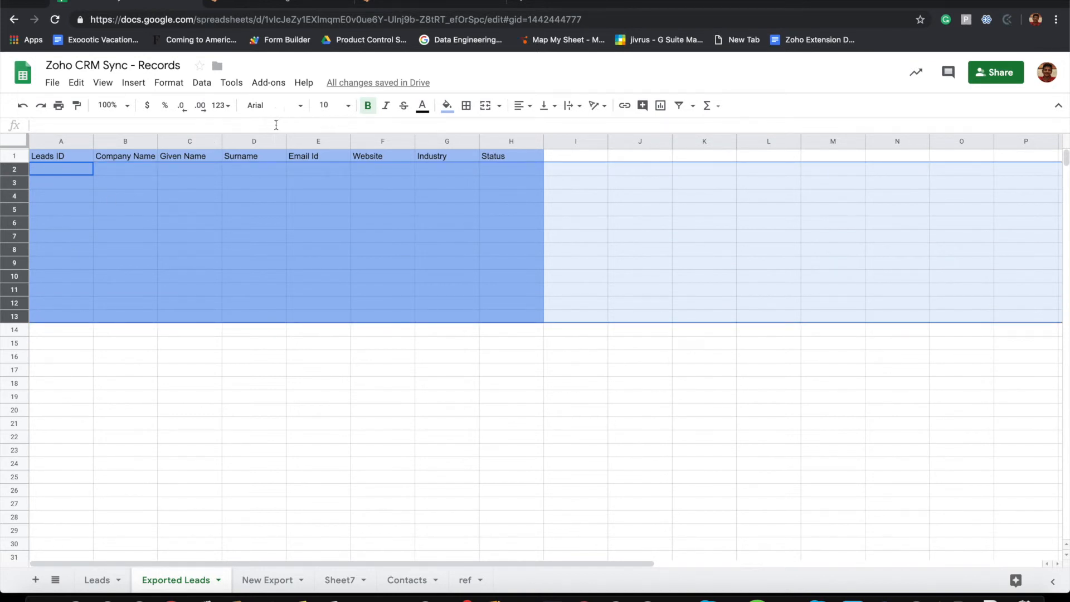
click(446, 106)
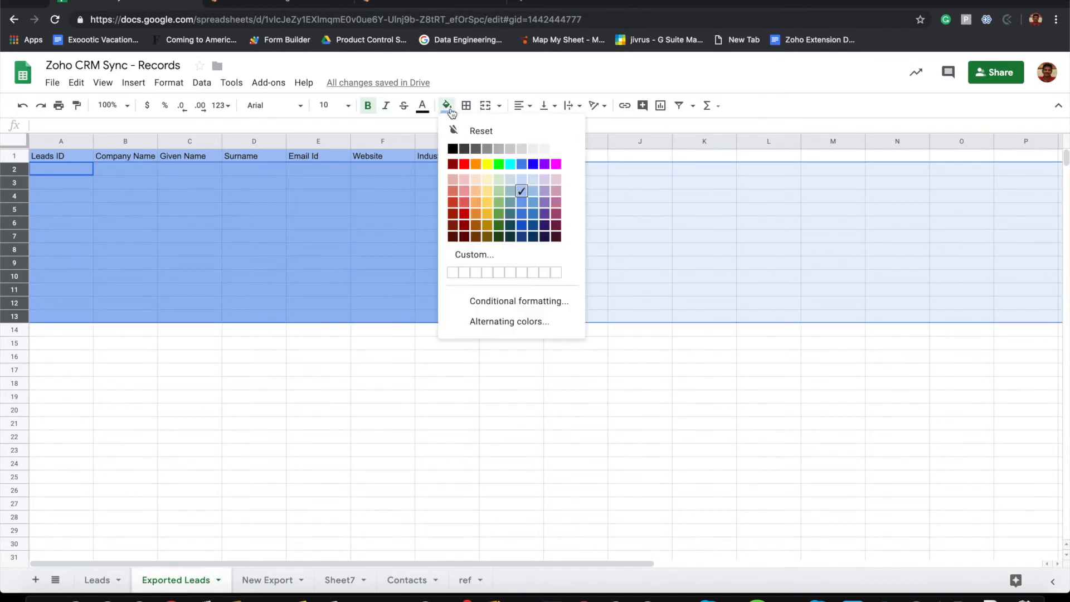
click(516, 137)
click(382, 249)
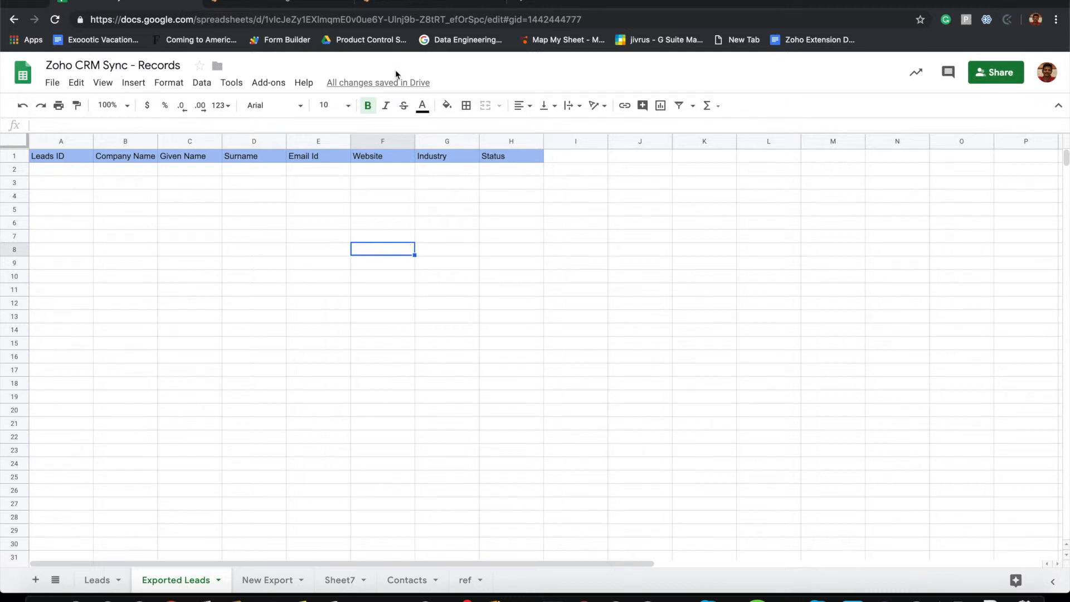
click(390, 3)
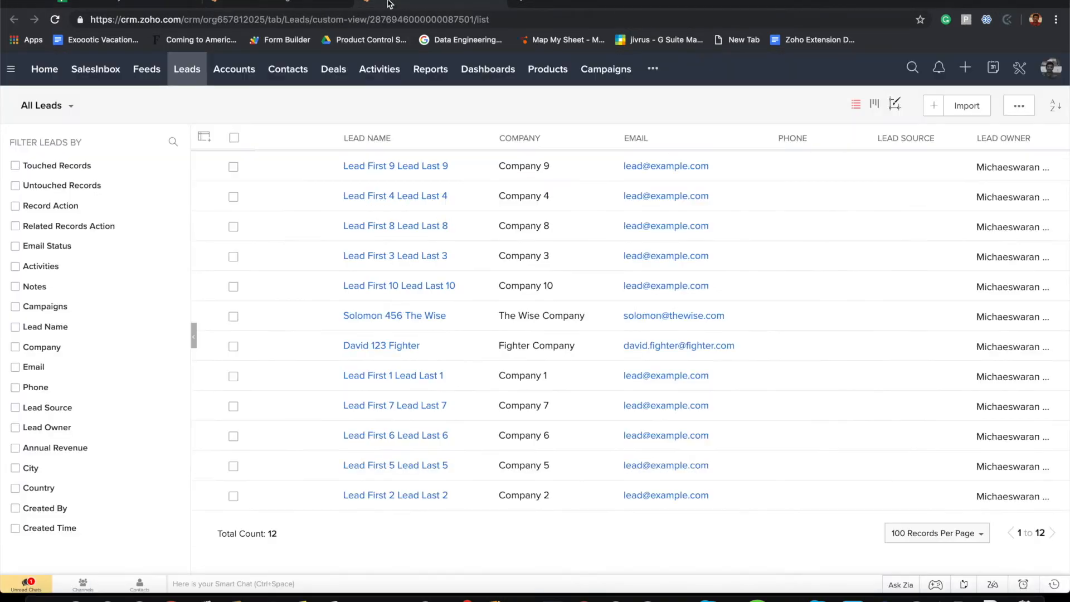
Set the JIGS Leads export target tab to Exported Leads
click(304, 4)
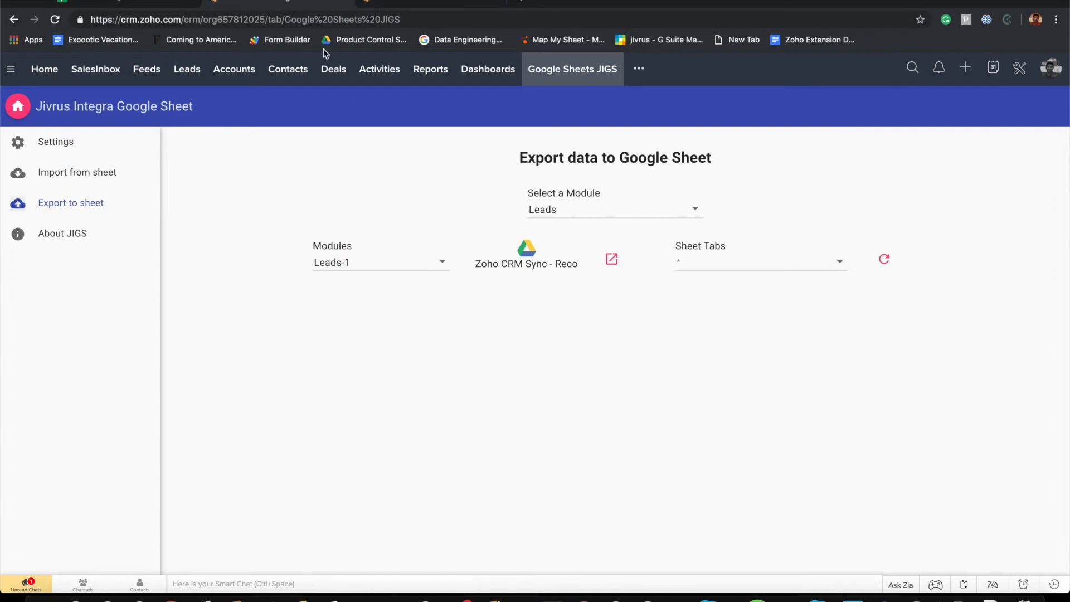
click(736, 270)
click(729, 295)
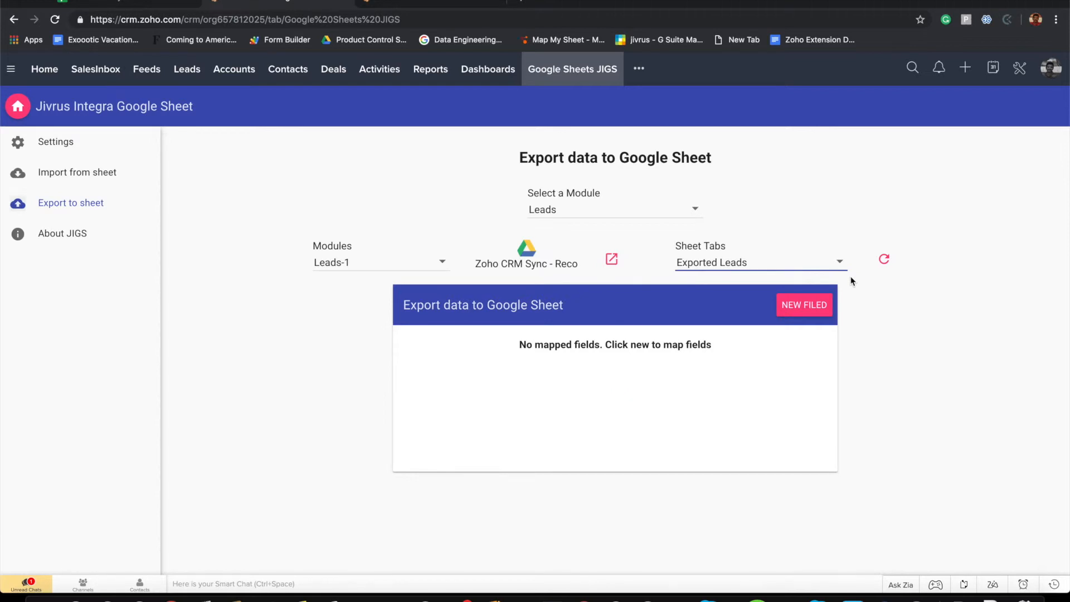
click(105, 2)
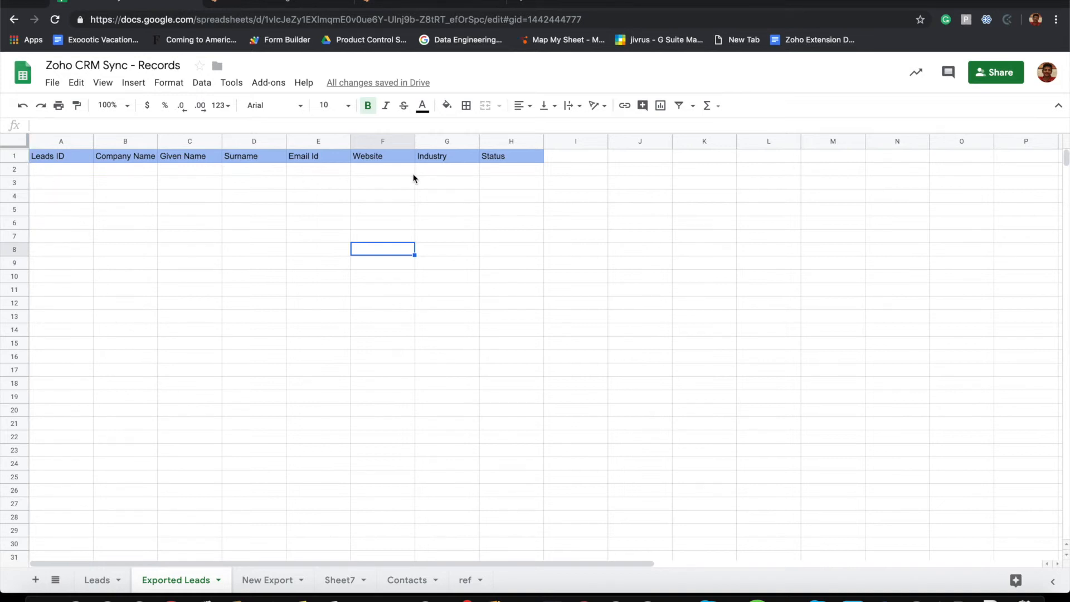
click(304, 5)
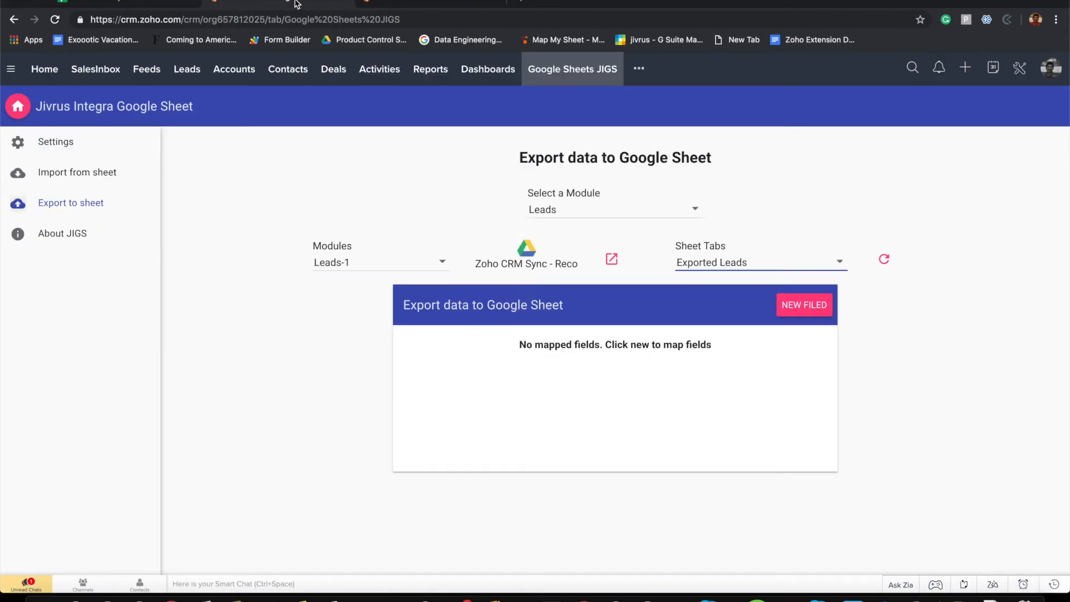
Map id to the Leads ID column and Company to Company Name
click(804, 311)
click(514, 365)
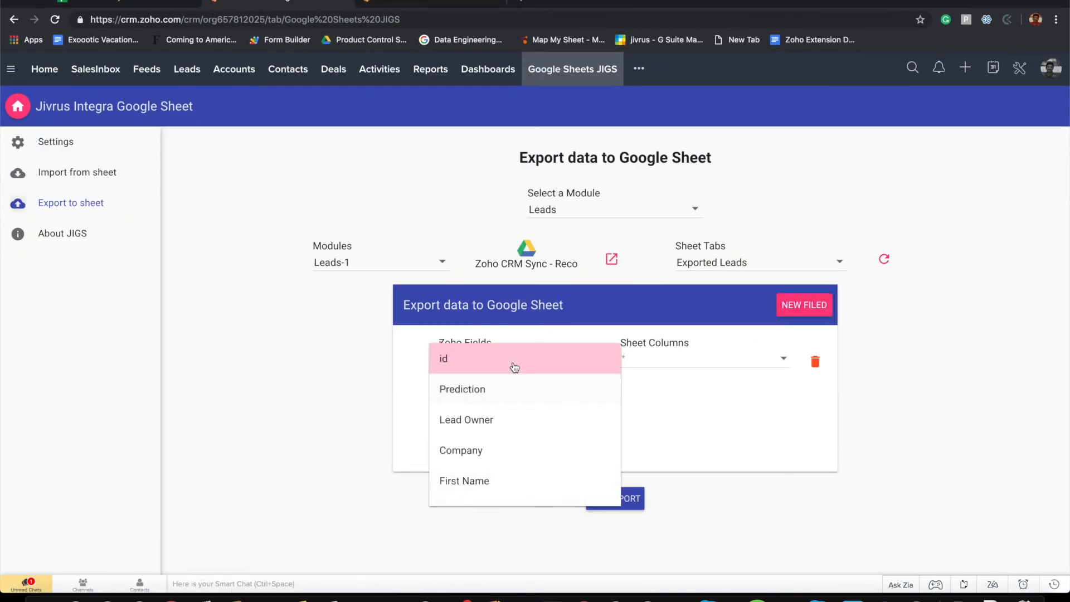
click(468, 368)
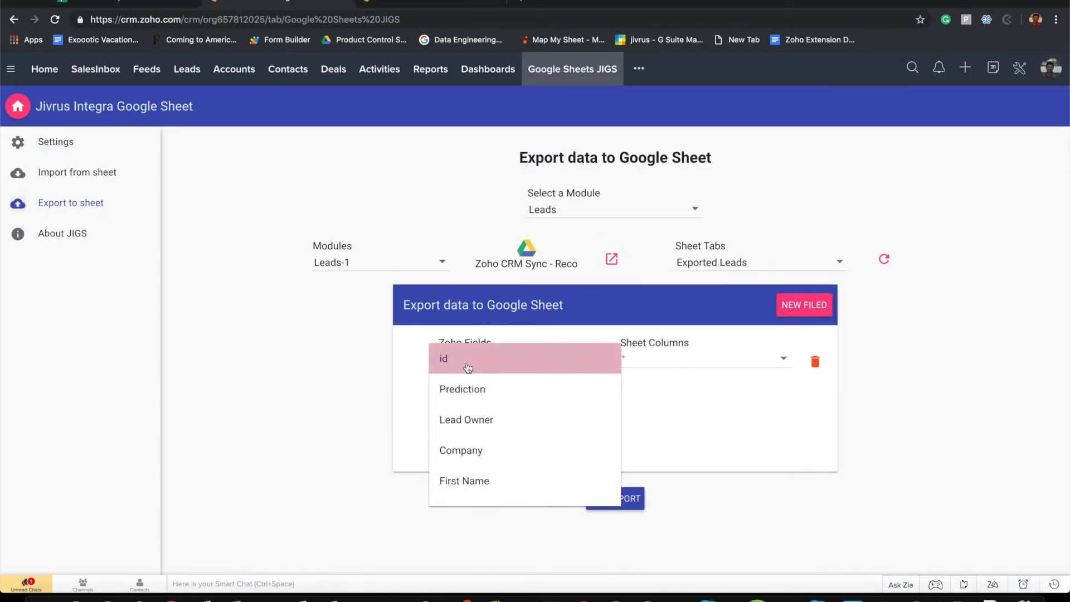
click(703, 363)
click(703, 363)
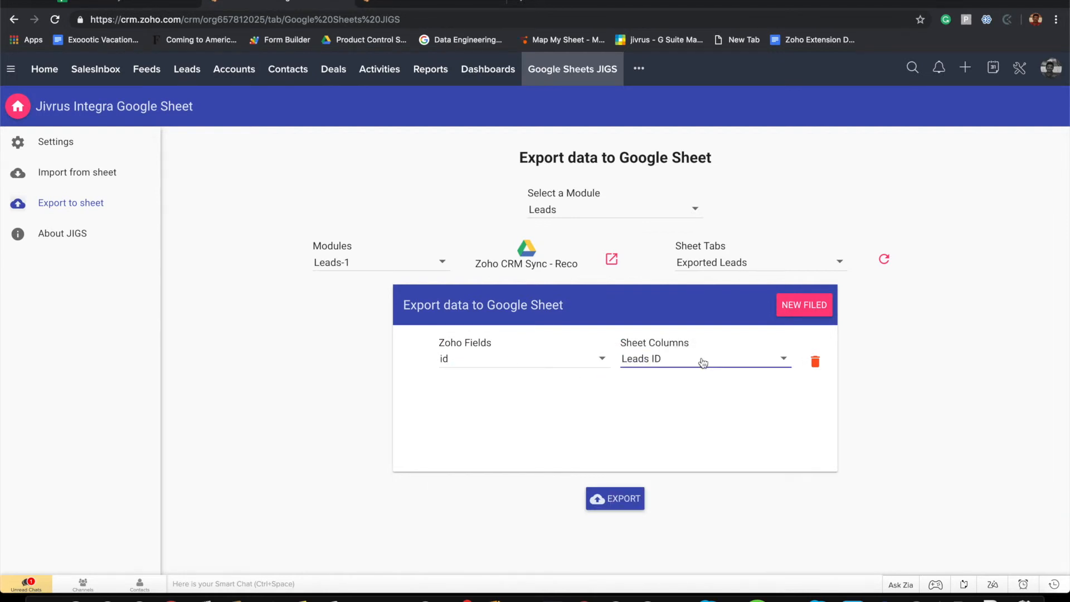
click(814, 310)
click(700, 413)
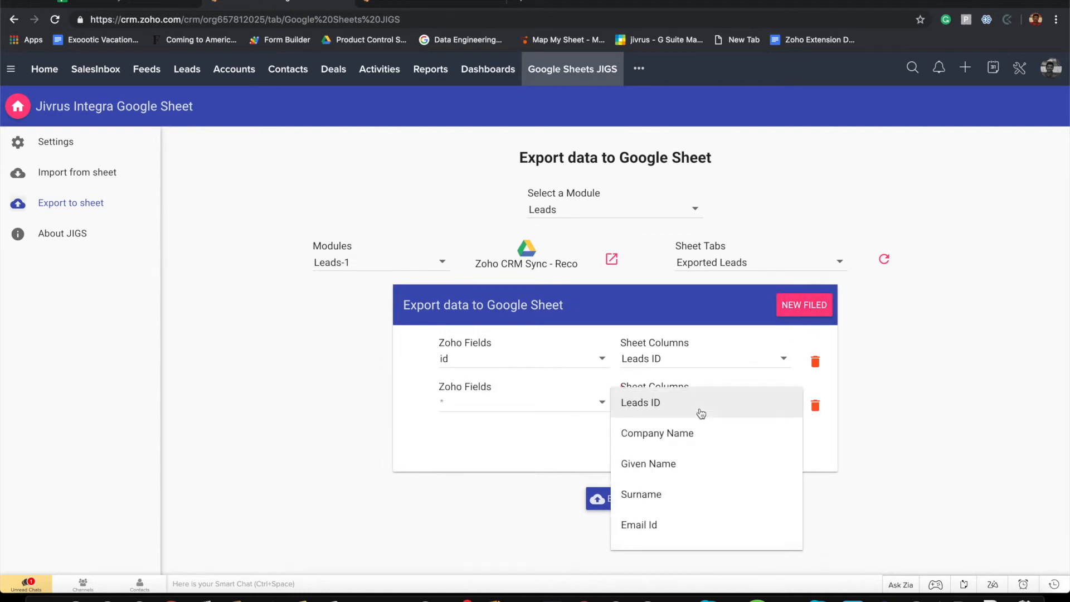
click(683, 434)
click(524, 410)
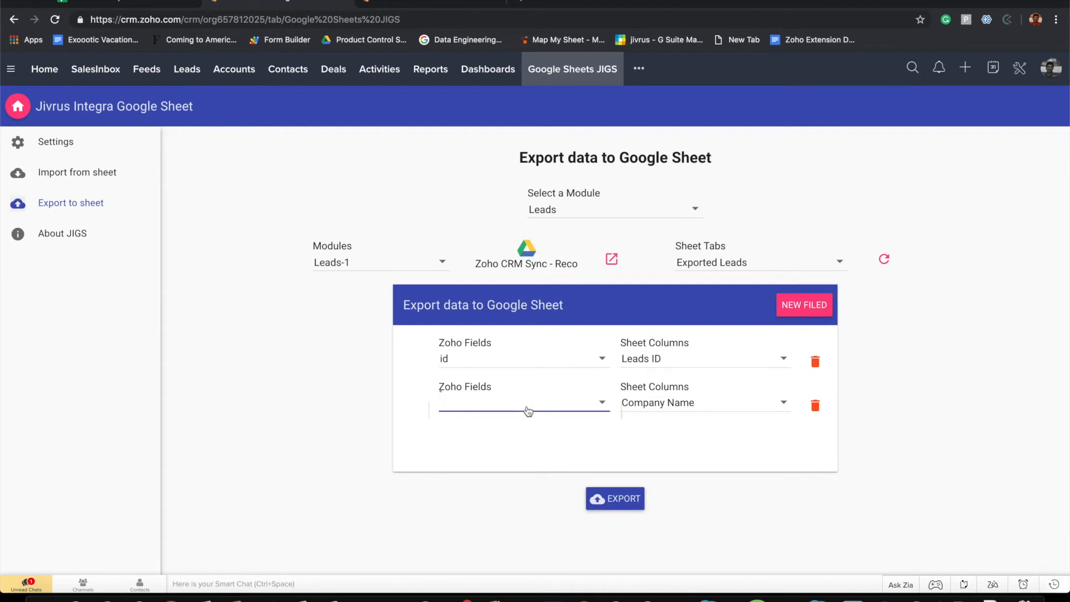
click(471, 496)
Map First Name to the Given Name column and Last Name to Surname
click(798, 310)
scroll(700, 433, down, 1)
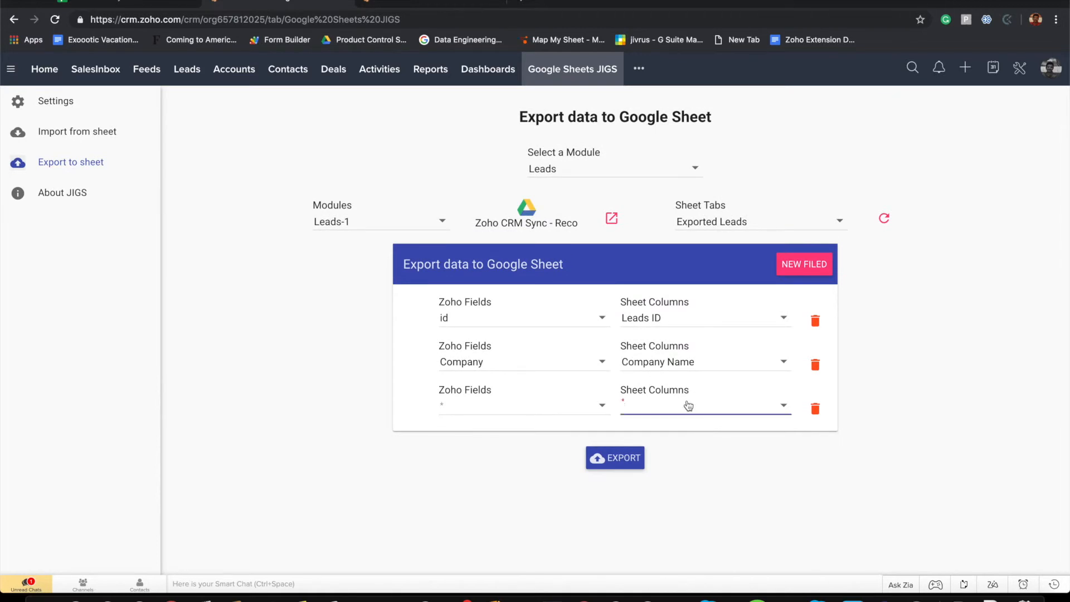
click(687, 406)
click(659, 475)
click(516, 413)
scroll(494, 496, down, 2)
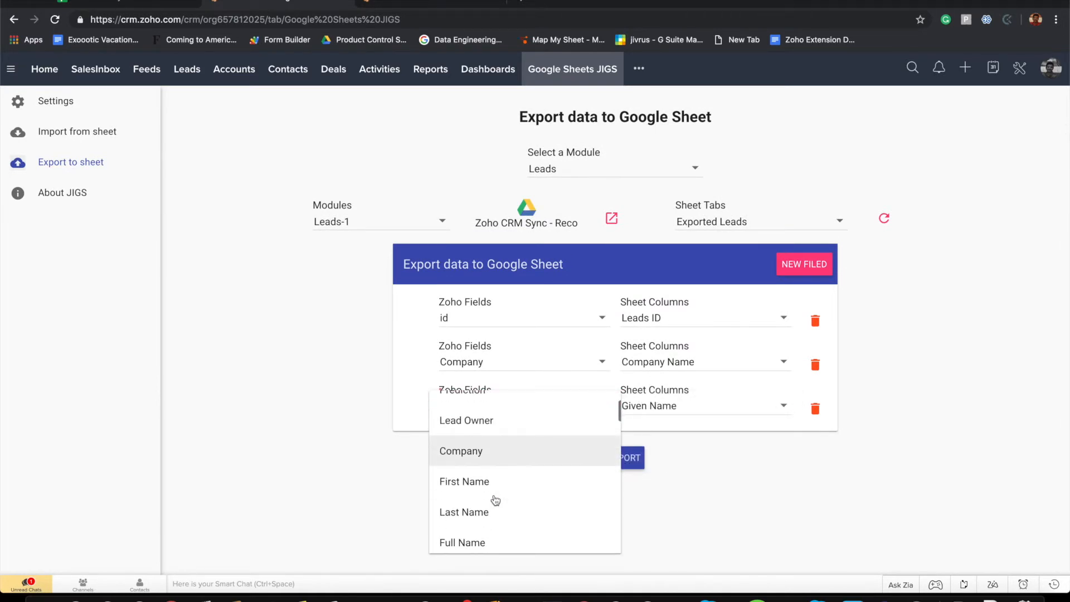
click(484, 470)
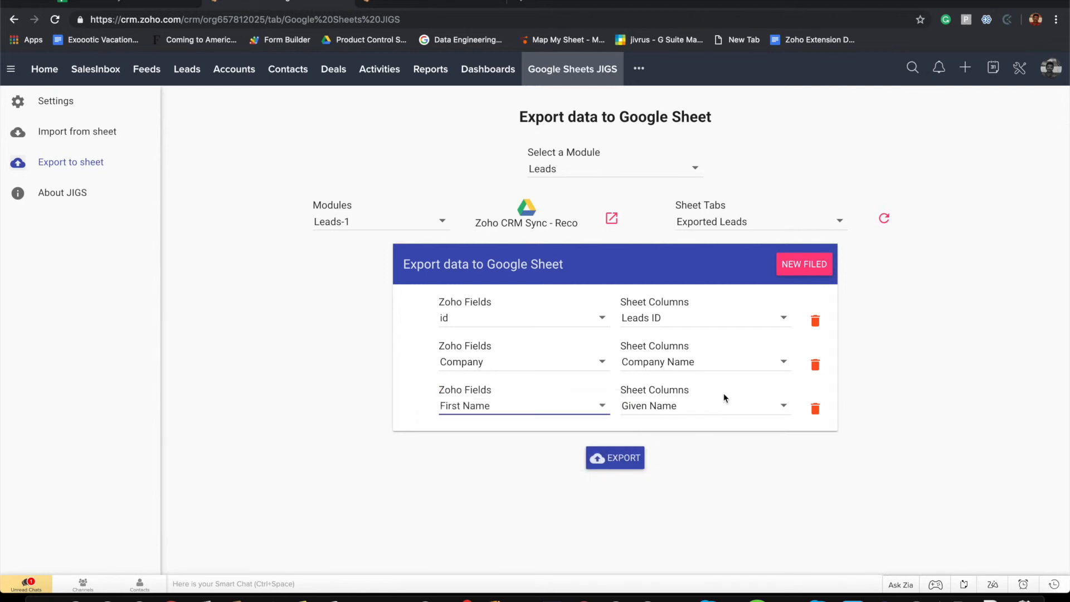
click(813, 264)
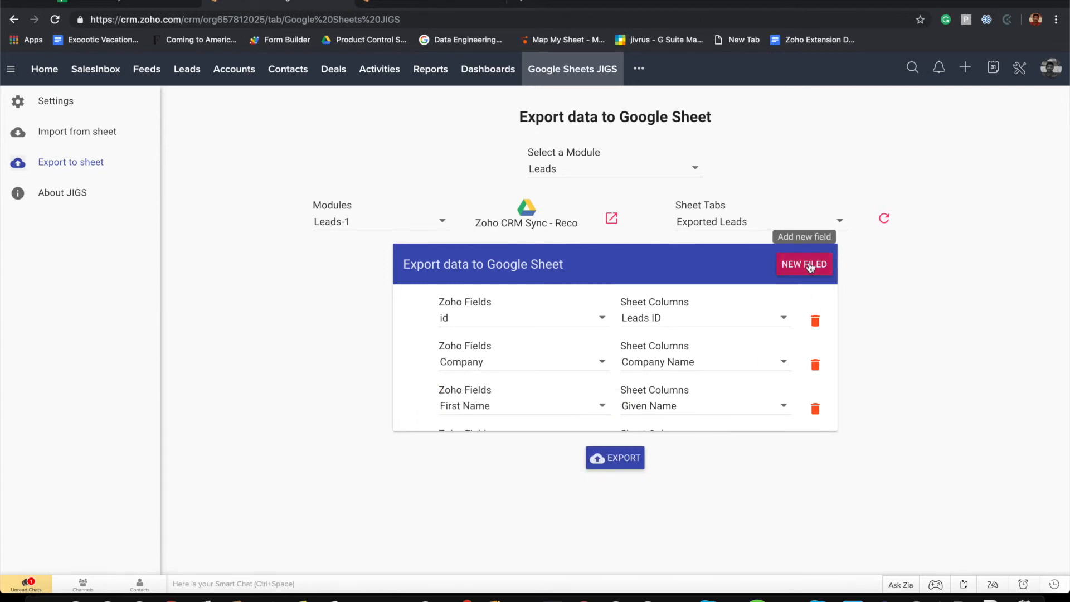
scroll(743, 323, down, 1)
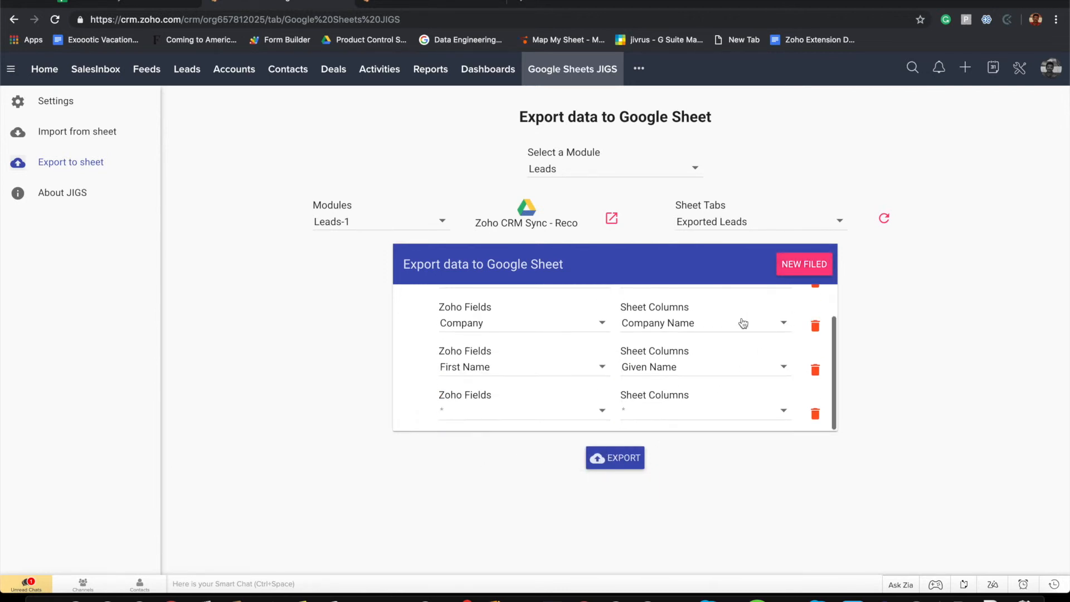
click(676, 411)
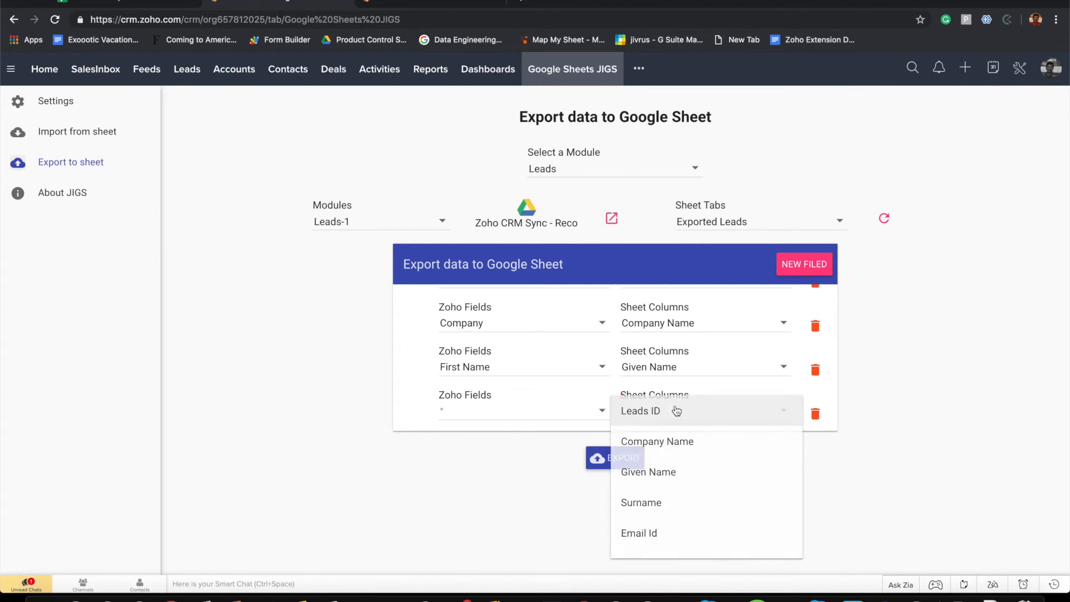
click(656, 508)
click(519, 414)
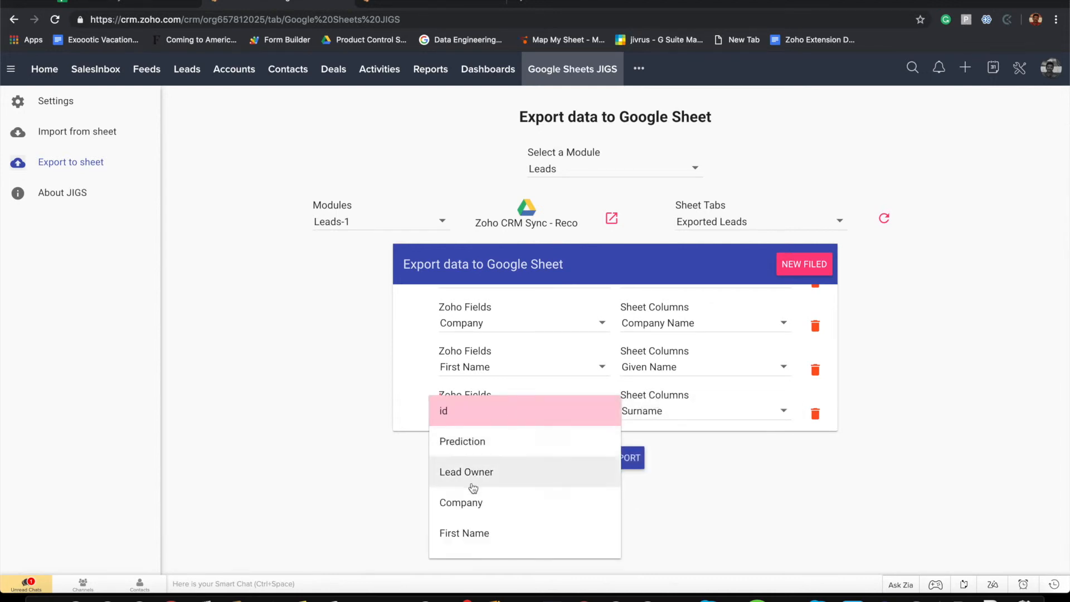
scroll(474, 532, down, 1)
click(482, 512)
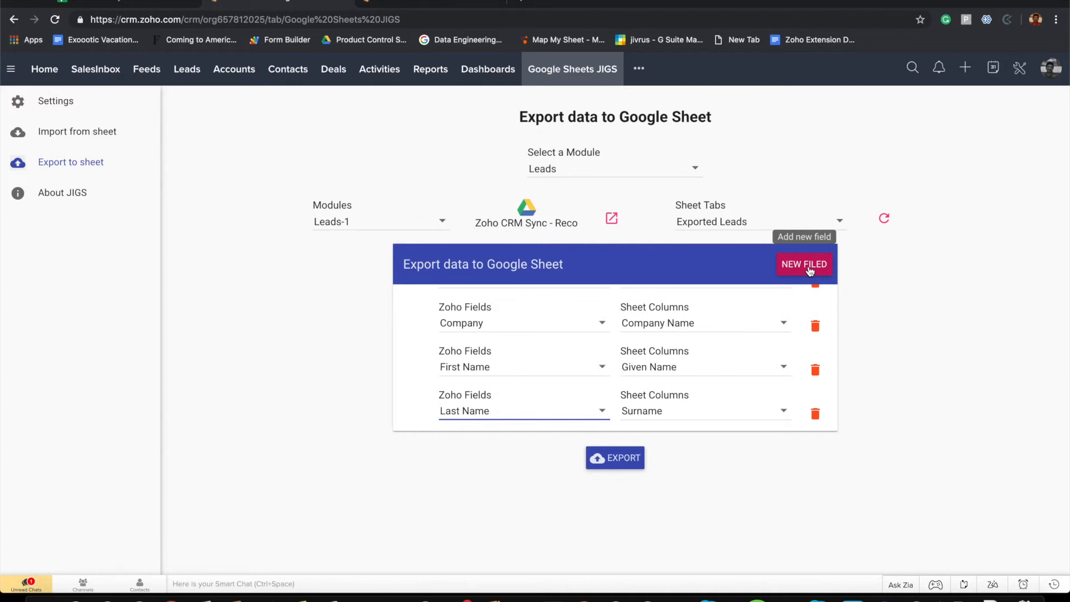
Map Email to the Email Id column and Website to the Website column
click(810, 268)
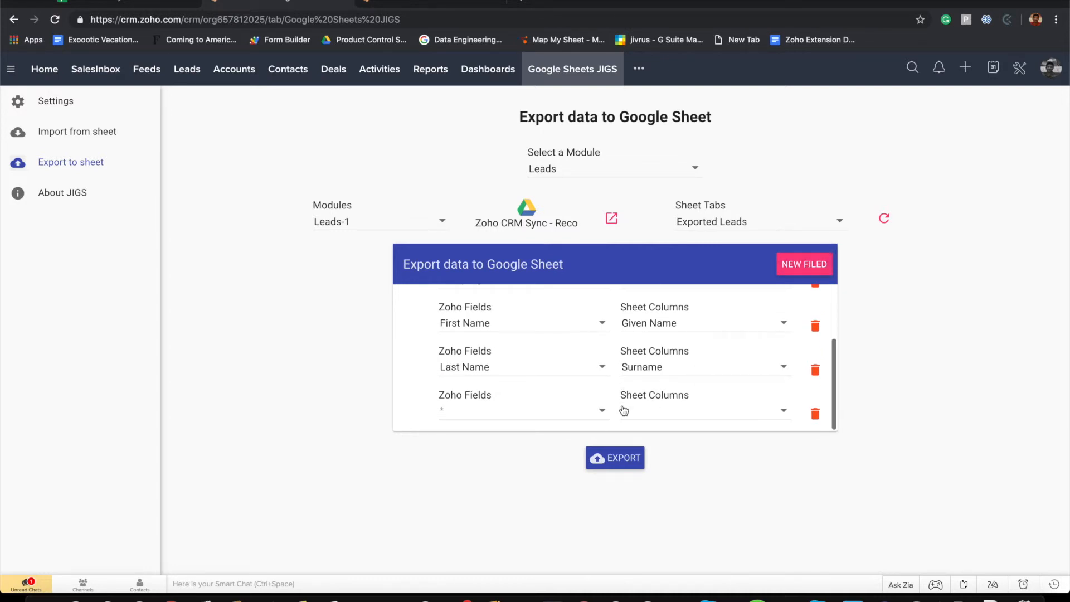
click(685, 411)
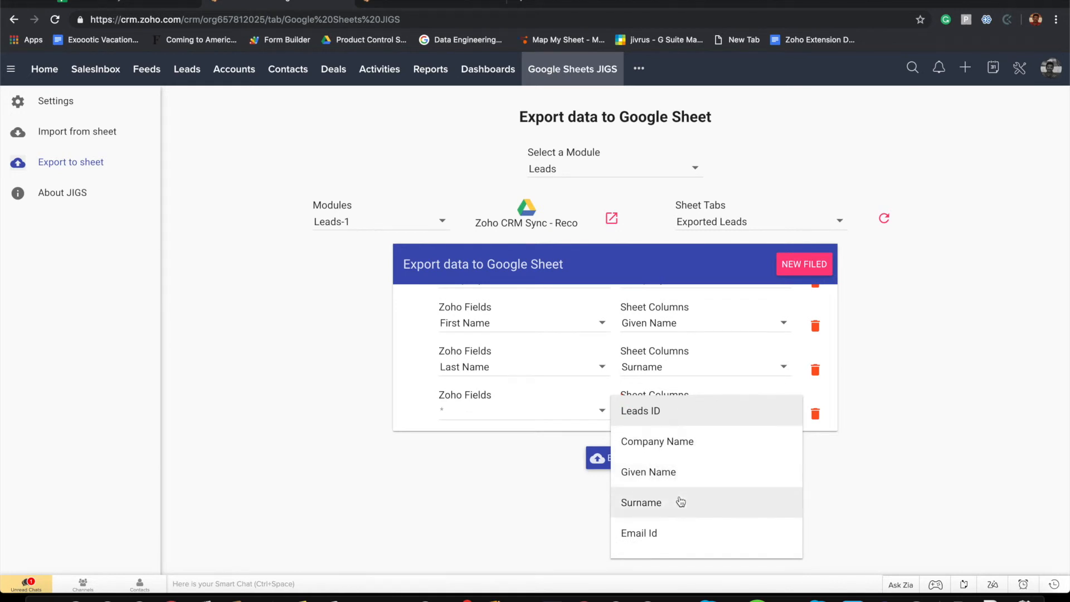
scroll(681, 502, down, 2)
click(676, 449)
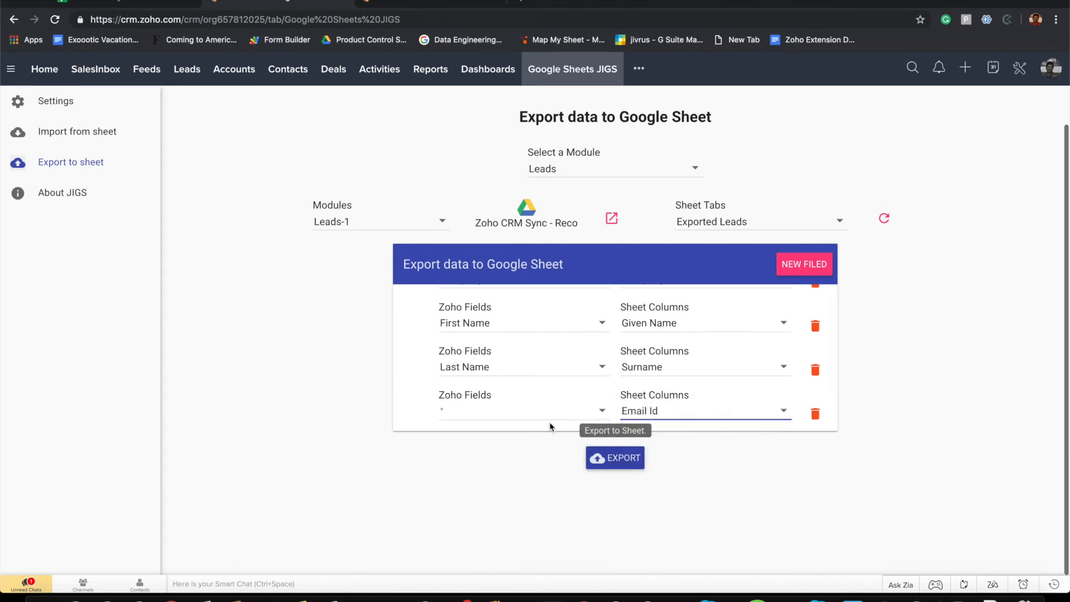
click(501, 411)
scroll(501, 411, down, 5)
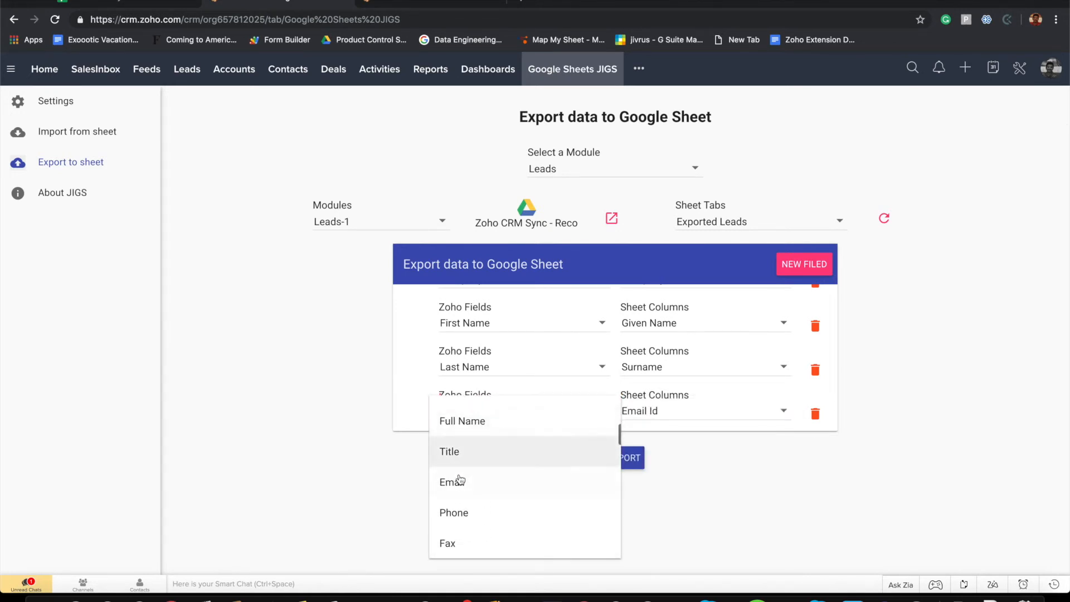
click(458, 483)
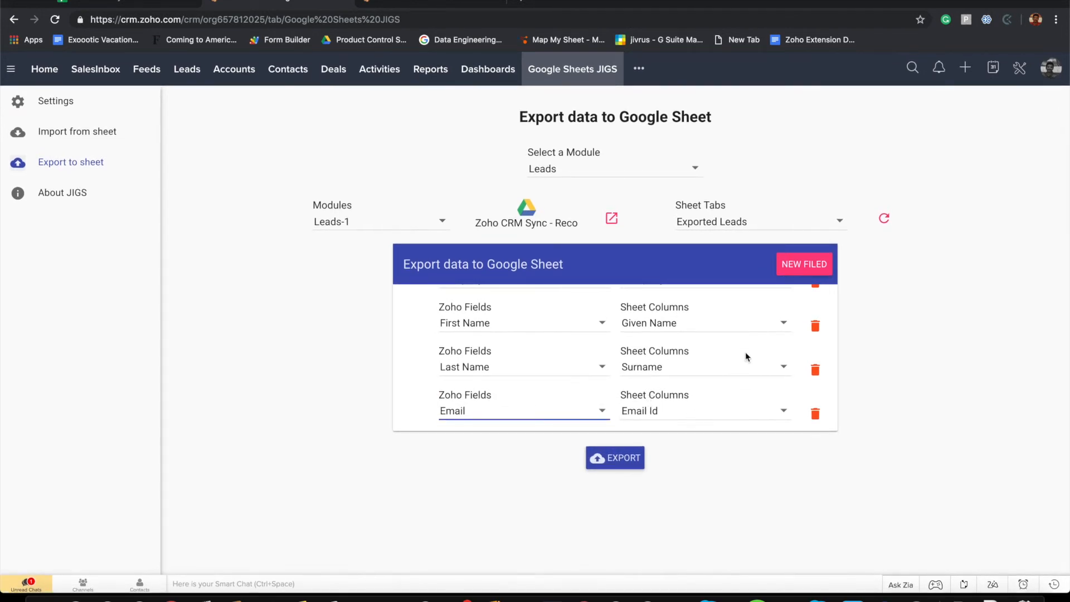
click(803, 267)
scroll(709, 368, down, 1)
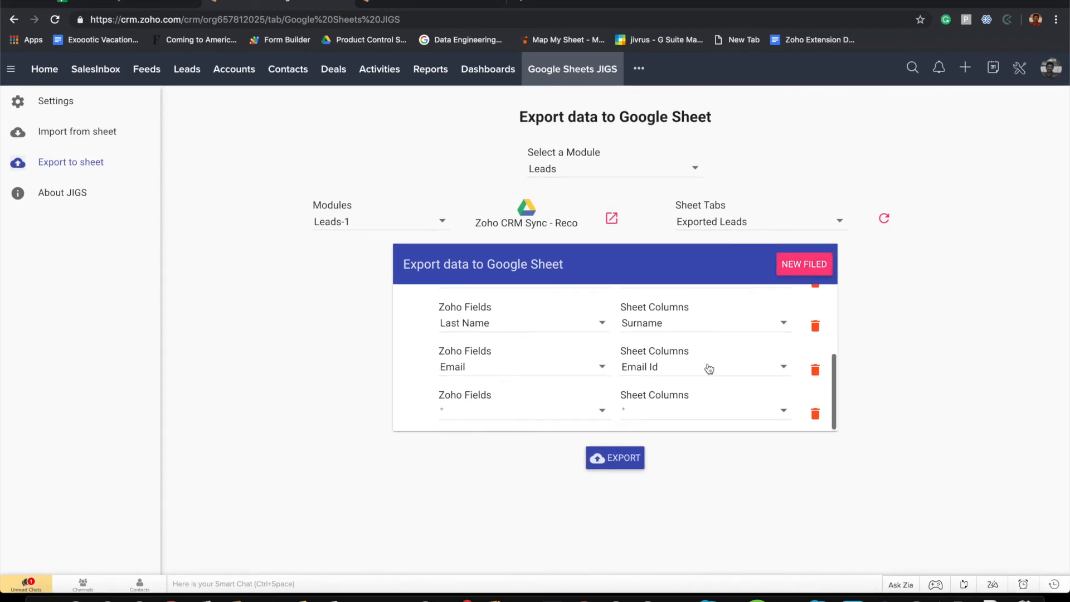
click(654, 415)
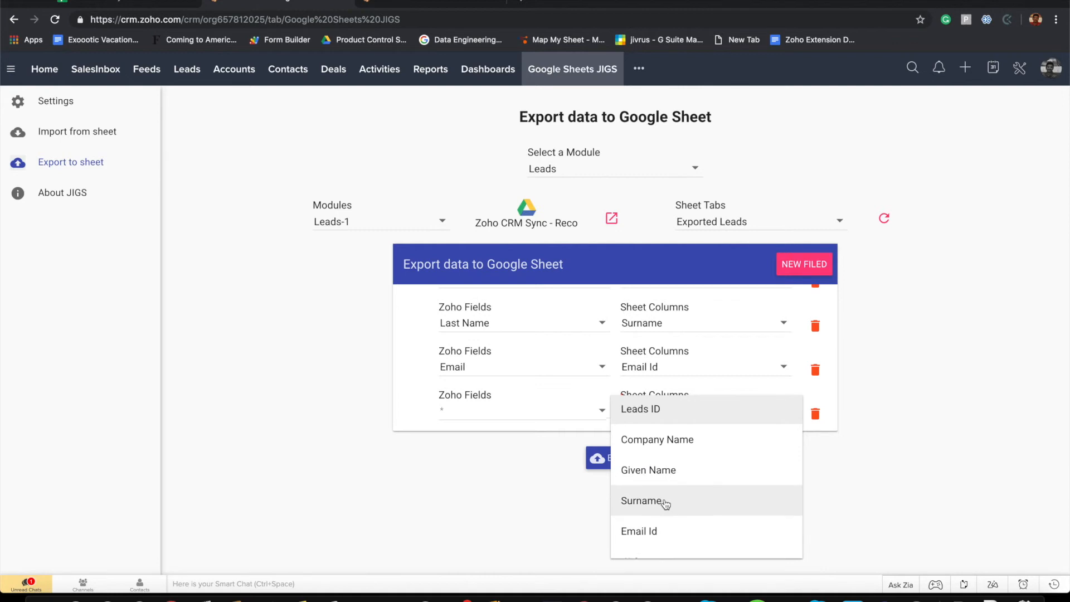
scroll(666, 504, down, 2)
click(639, 480)
click(531, 419)
scroll(504, 474, down, 2)
scroll(504, 474, down, 4)
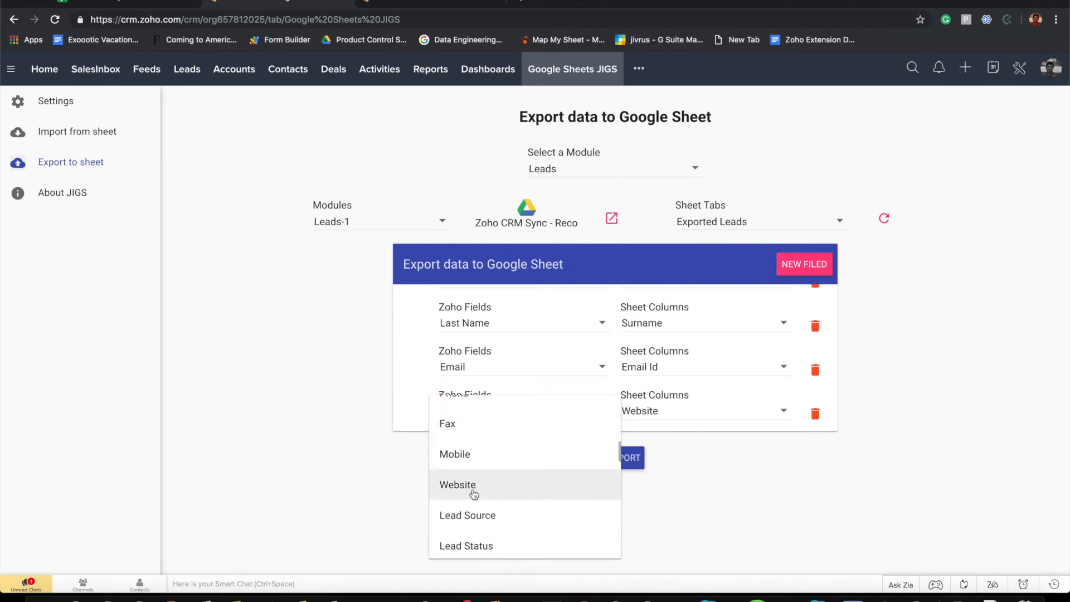
click(474, 495)
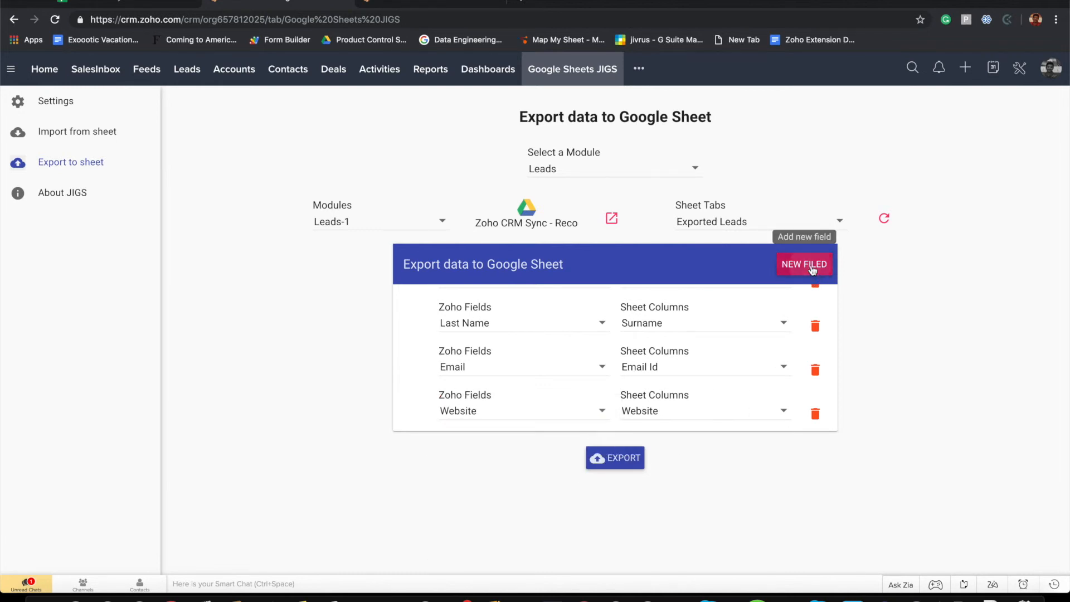
Map the Industry field to the Industry column
click(813, 270)
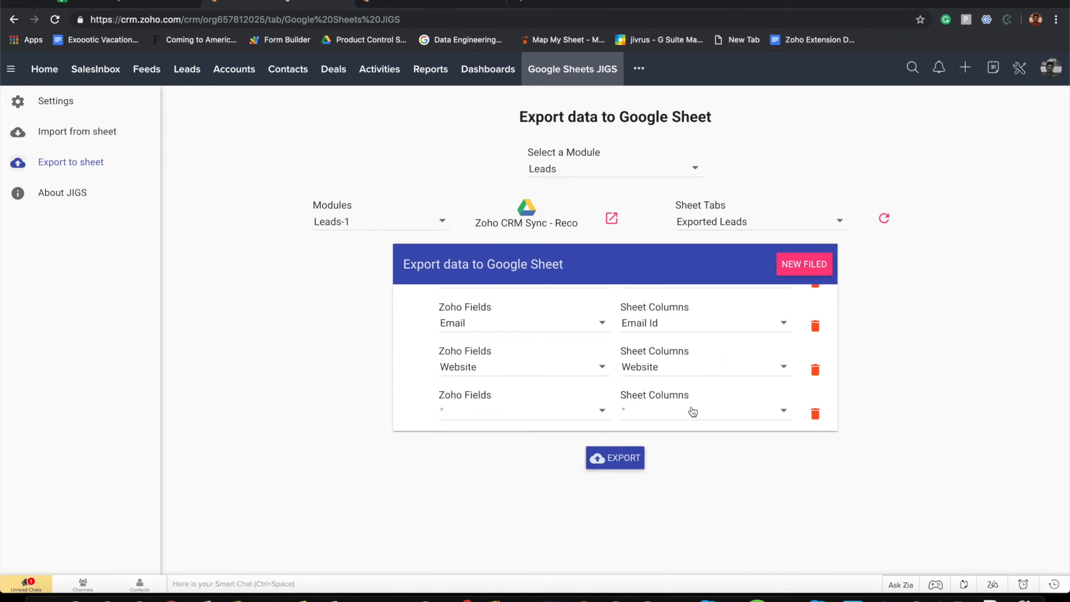
click(693, 411)
scroll(693, 411, down, 3)
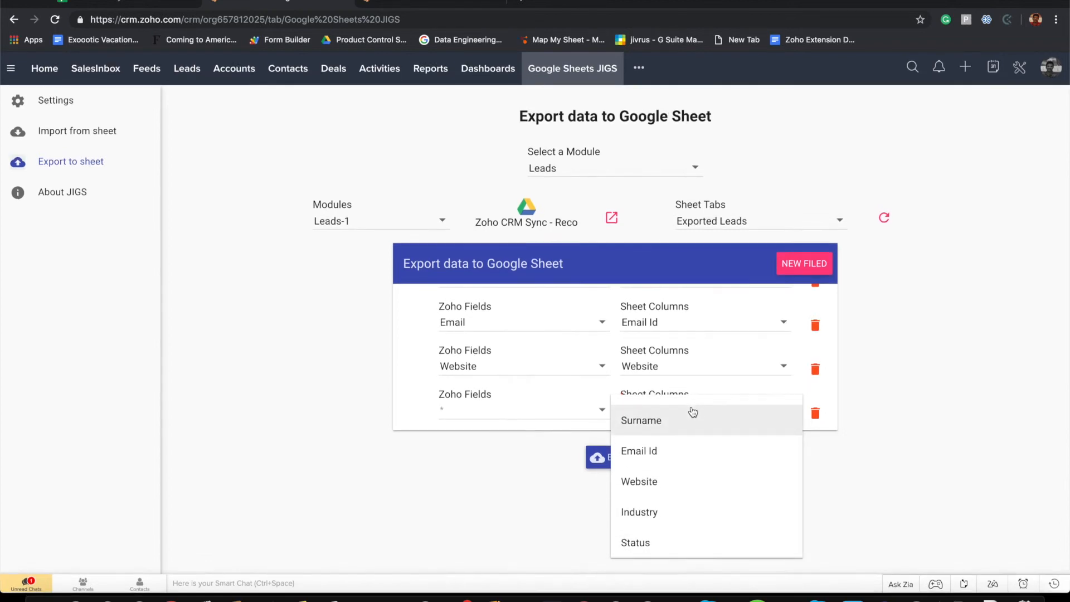
click(686, 511)
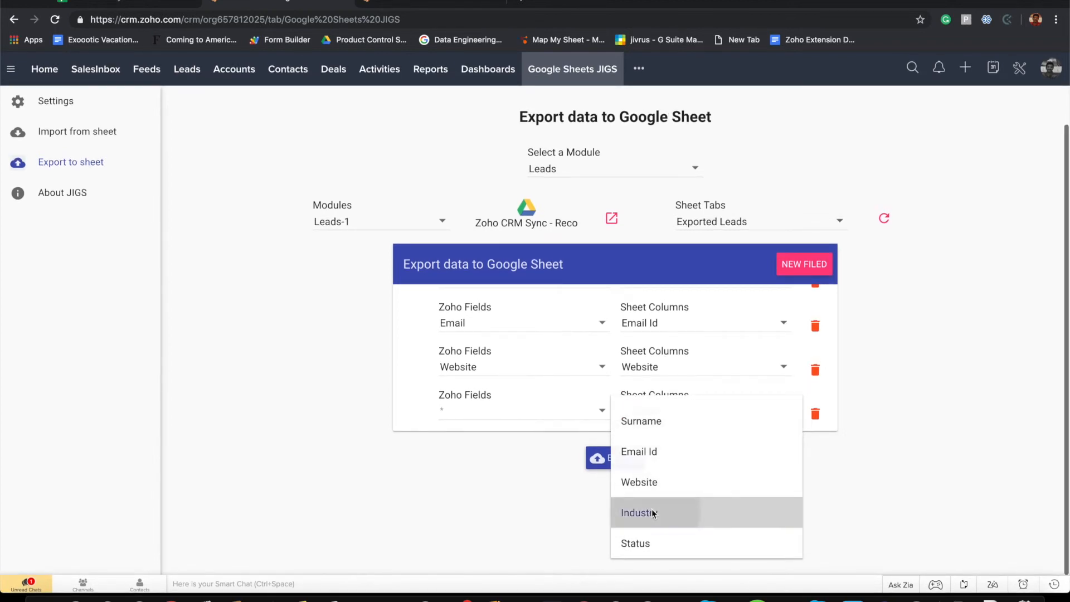
click(551, 408)
scroll(495, 528, down, 5)
scroll(496, 529, down, 2)
scroll(502, 517, down, 4)
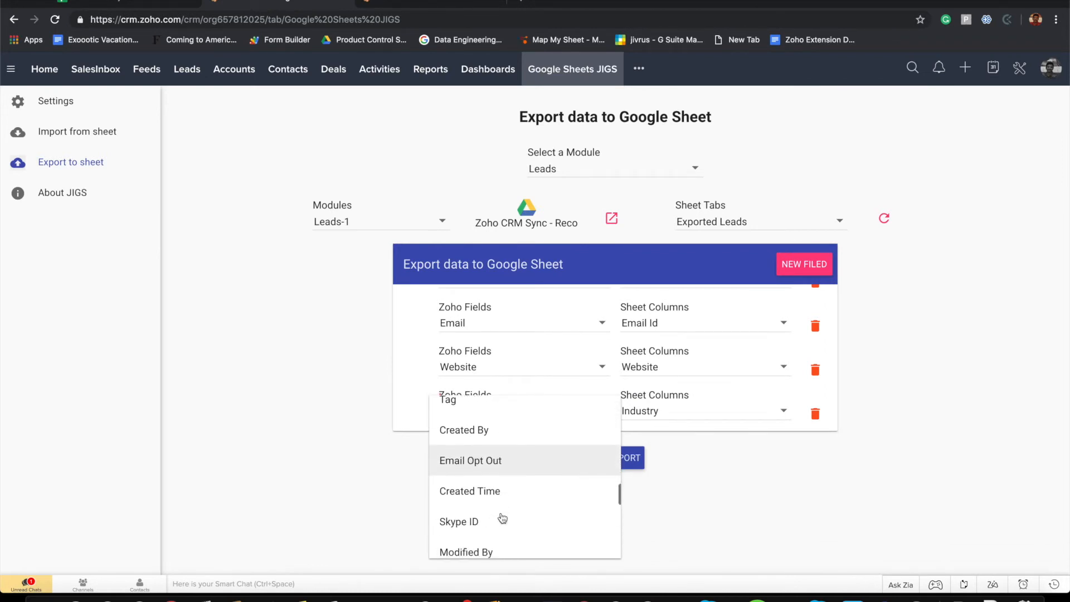
scroll(503, 517, down, 3)
scroll(503, 517, down, 4)
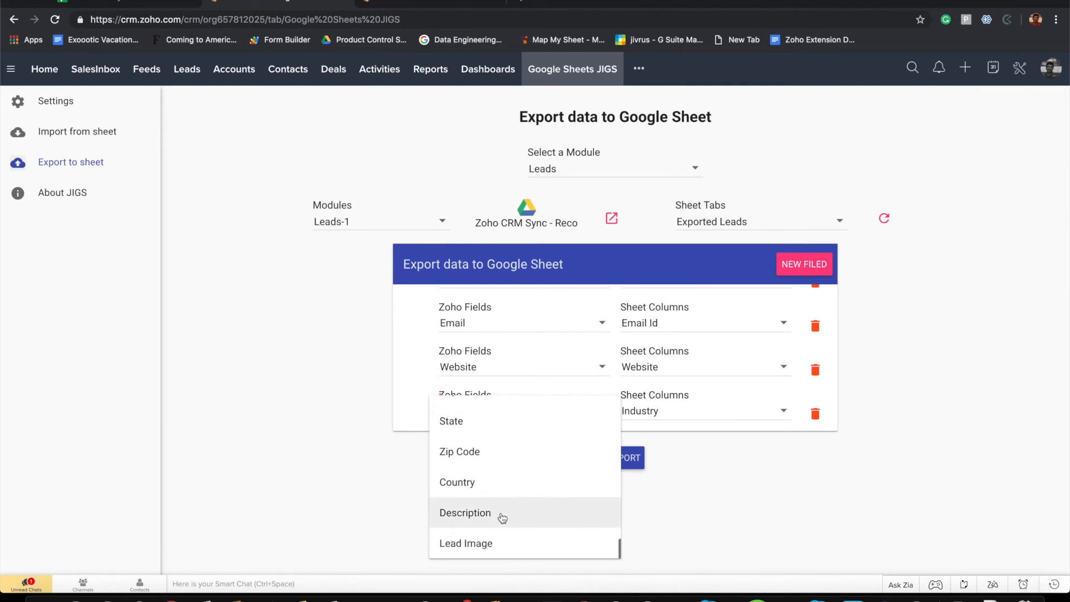
scroll(503, 517, up, 10)
scroll(502, 517, up, 3)
click(478, 538)
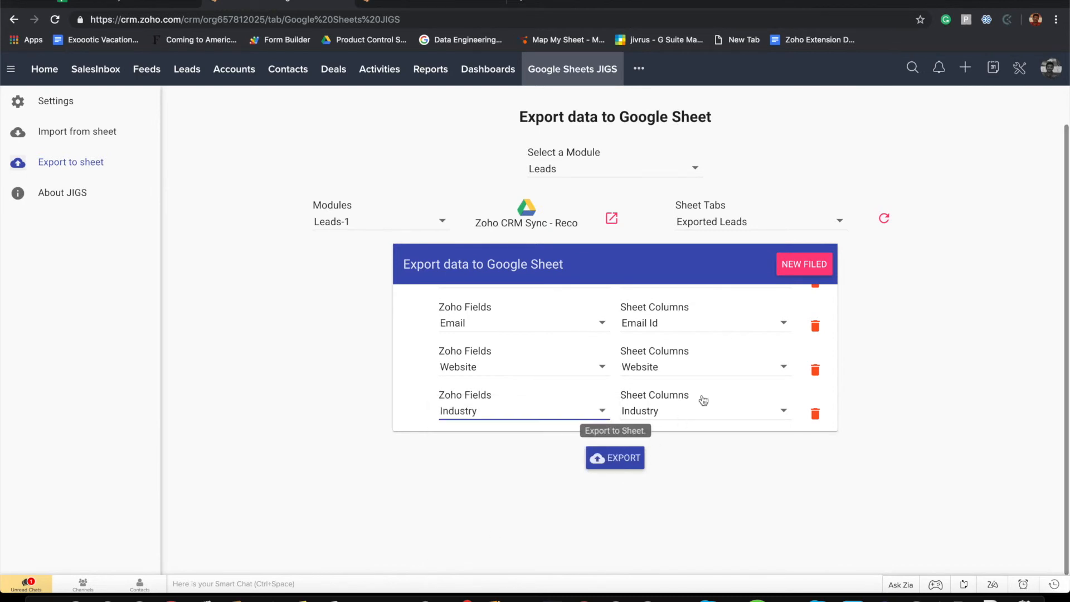
Add a mapping row pairing the Status column with the Lead Status field
click(803, 264)
scroll(677, 407, down, 2)
click(661, 416)
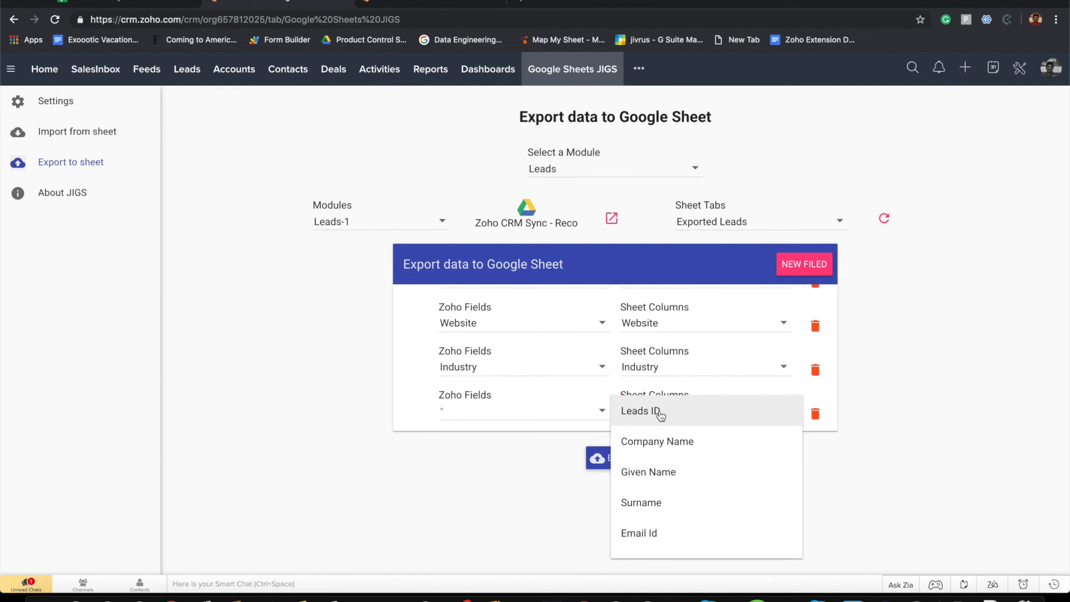
scroll(660, 501, down, 3)
click(645, 544)
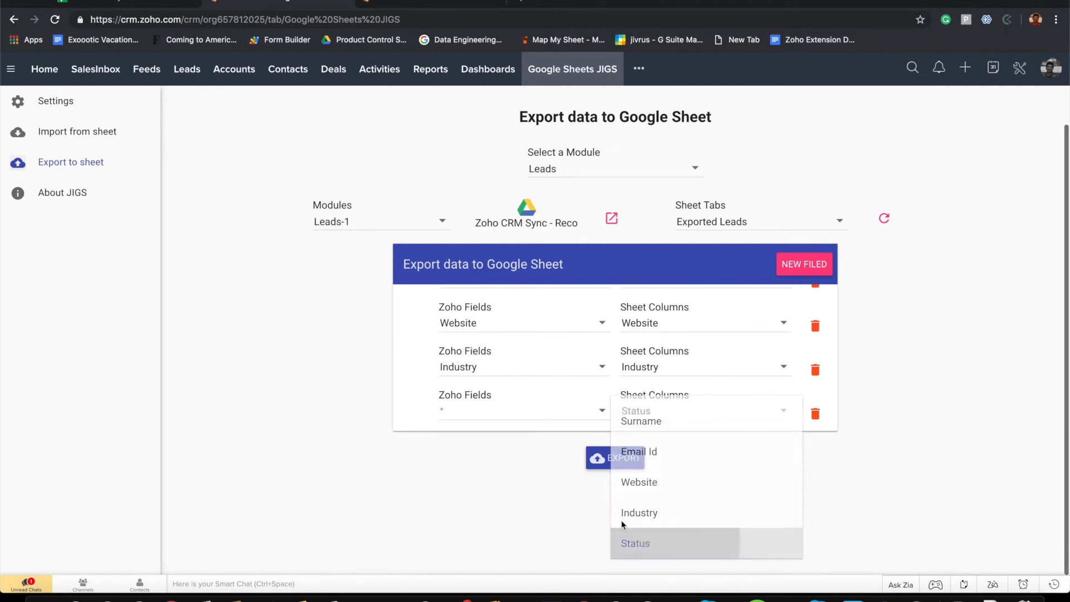
click(492, 417)
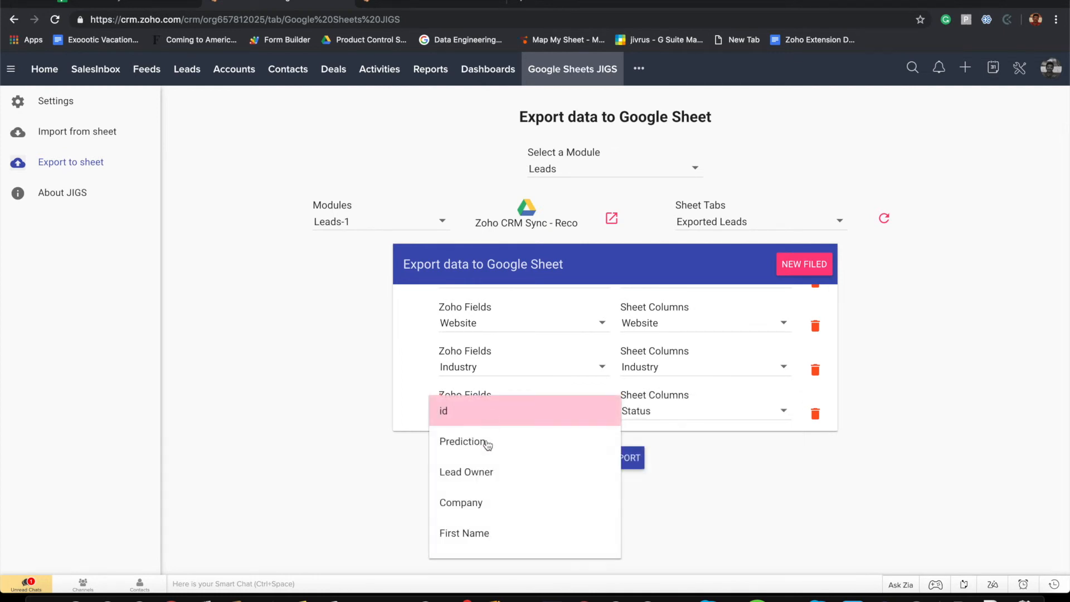
scroll(486, 545, down, 10)
scroll(486, 544, down, 6)
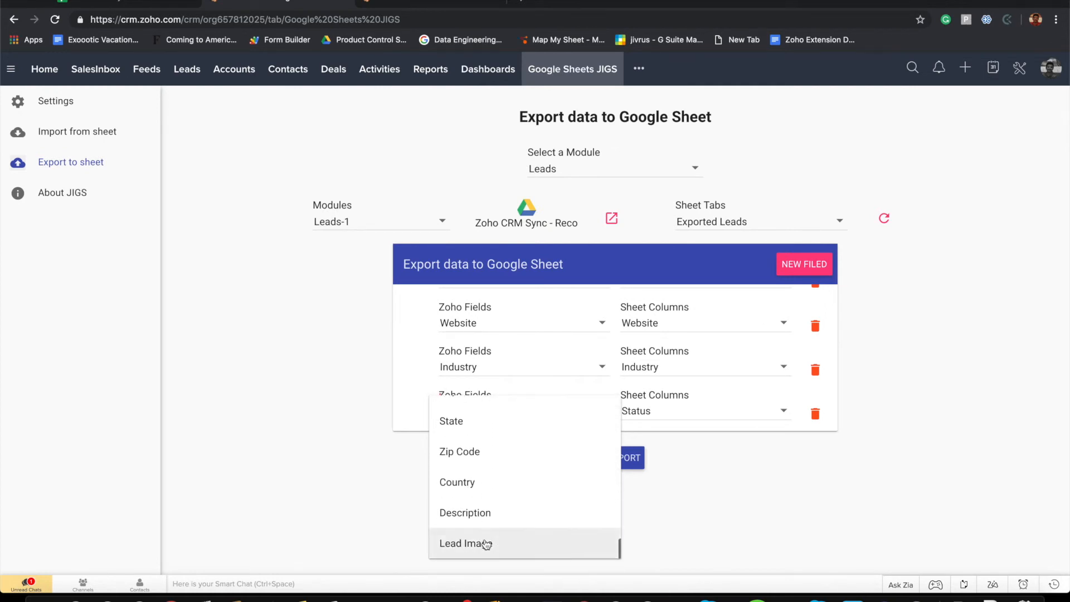
scroll(487, 545, up, 7)
scroll(486, 545, up, 4)
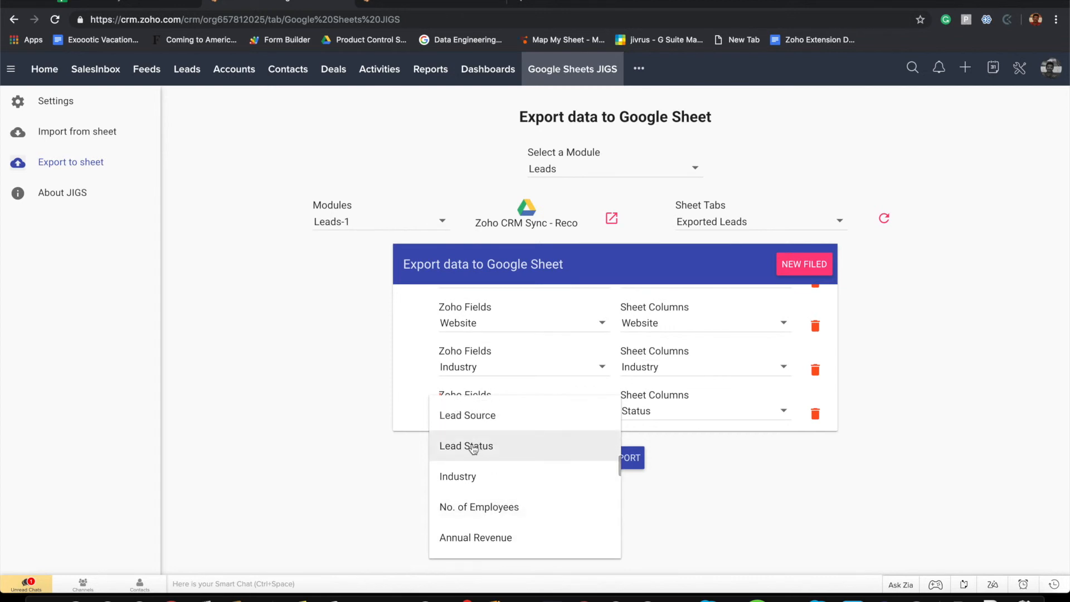
click(473, 447)
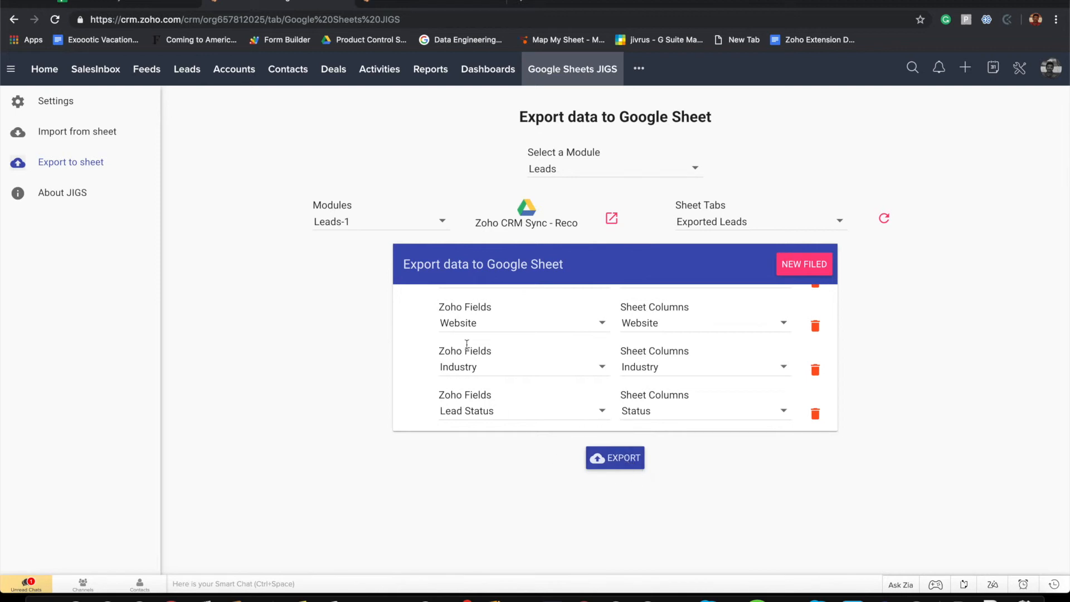
click(119, 3)
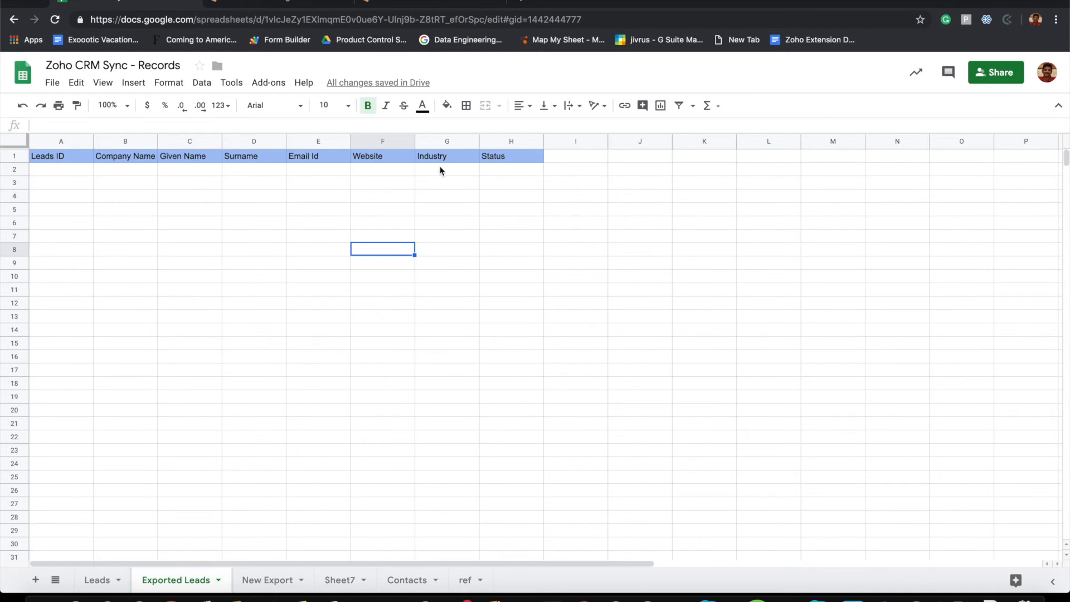
click(285, 4)
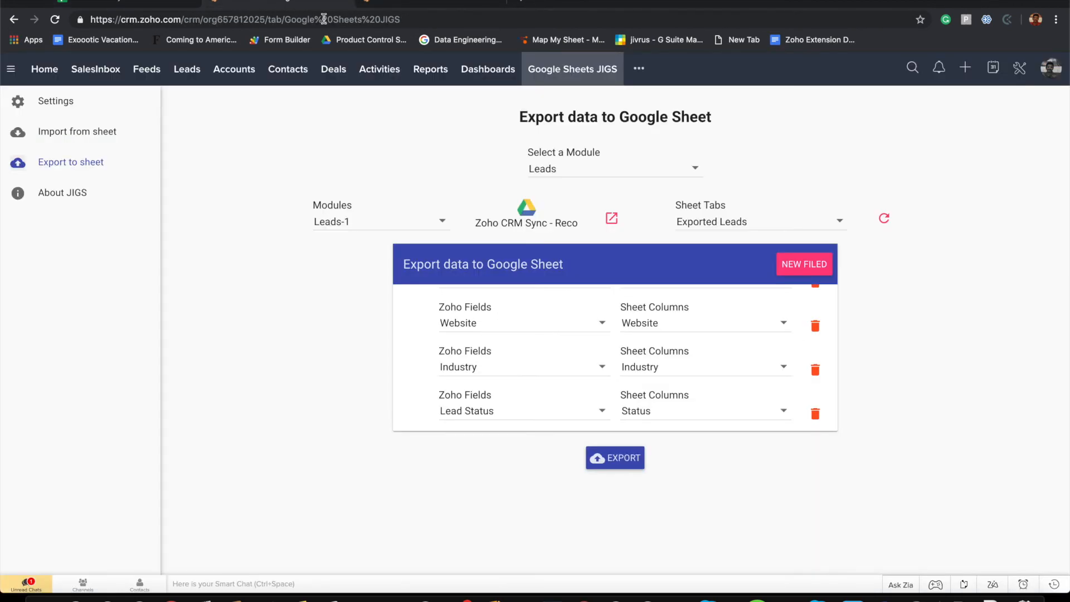
Export the mapped leads and view the 12 rows in the Exported Leads sheet
click(615, 460)
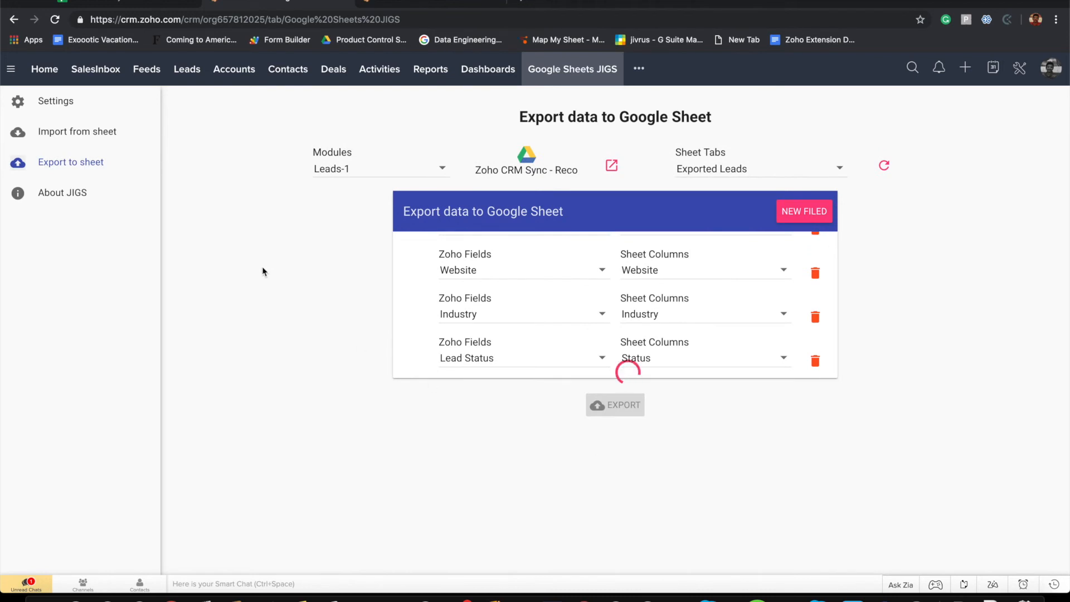
click(137, 6)
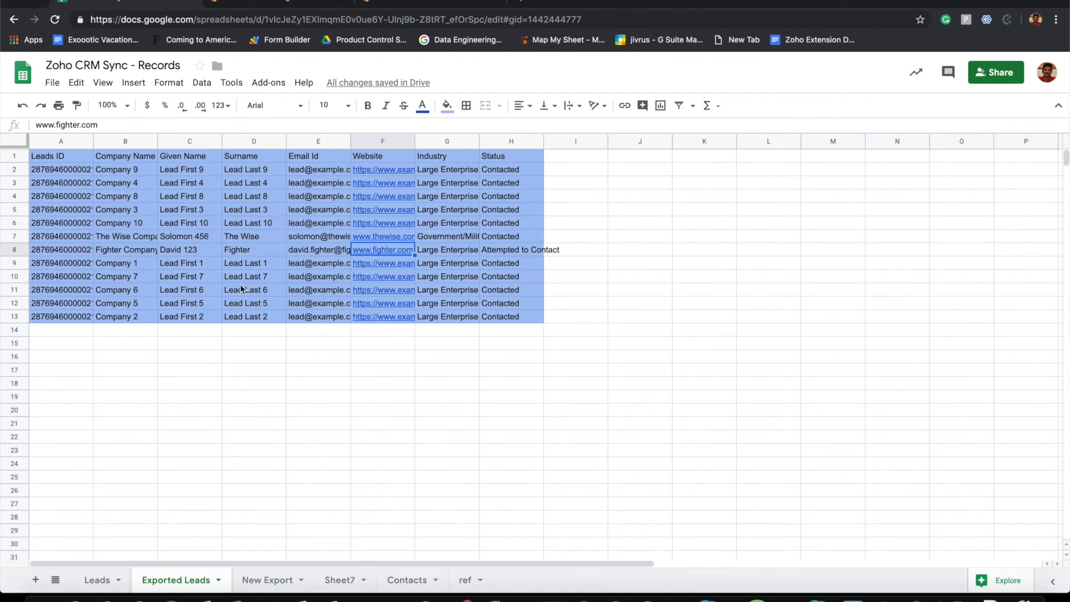
Auto-fit columns E (Email Id) and F (Website) to their full contents
click(85, 332)
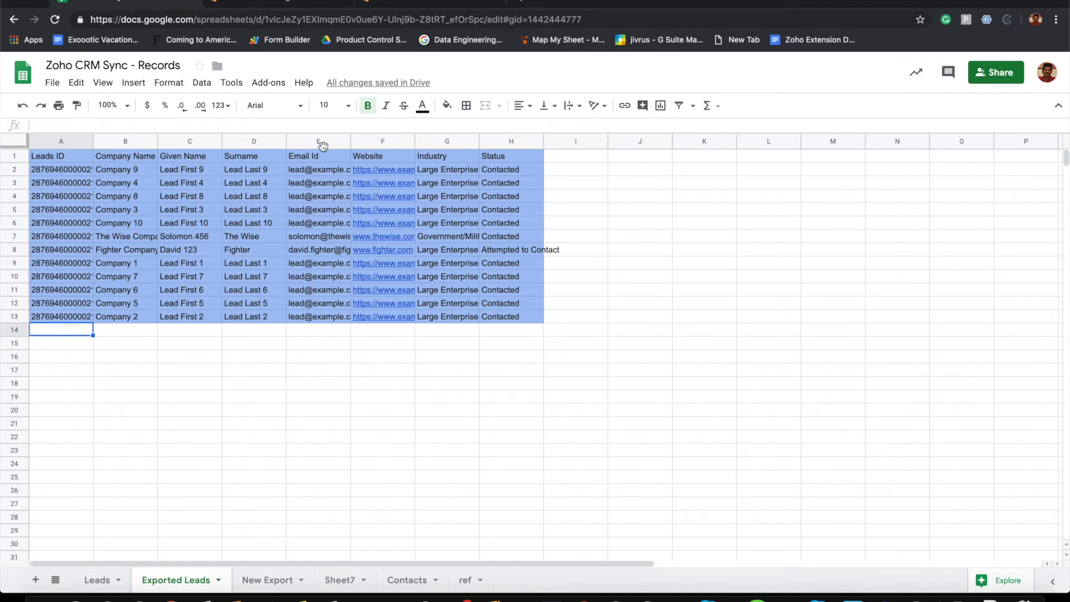
double_click(351, 137)
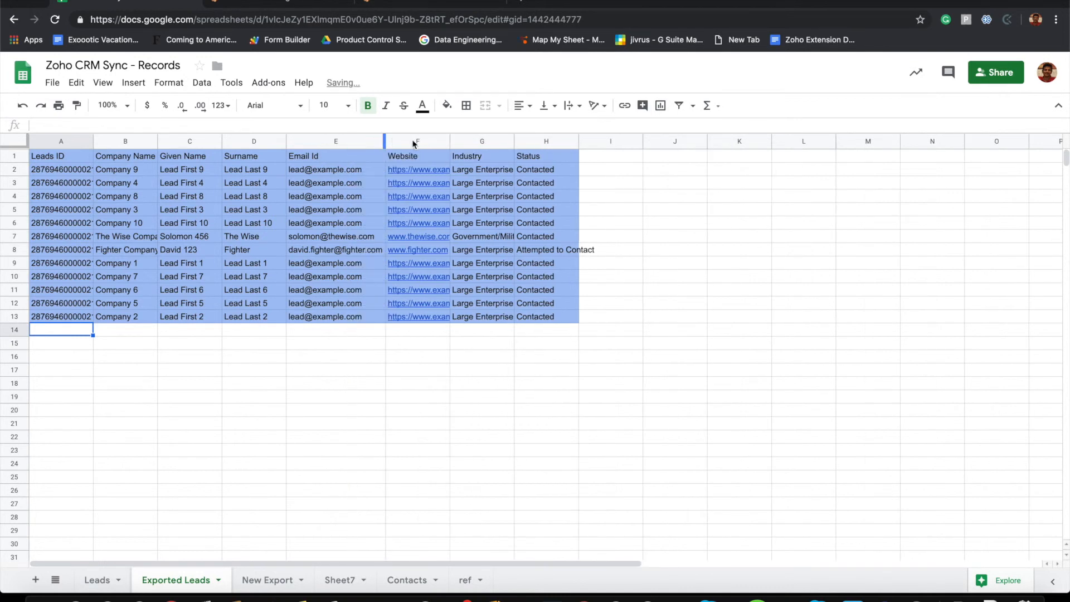
double_click(450, 141)
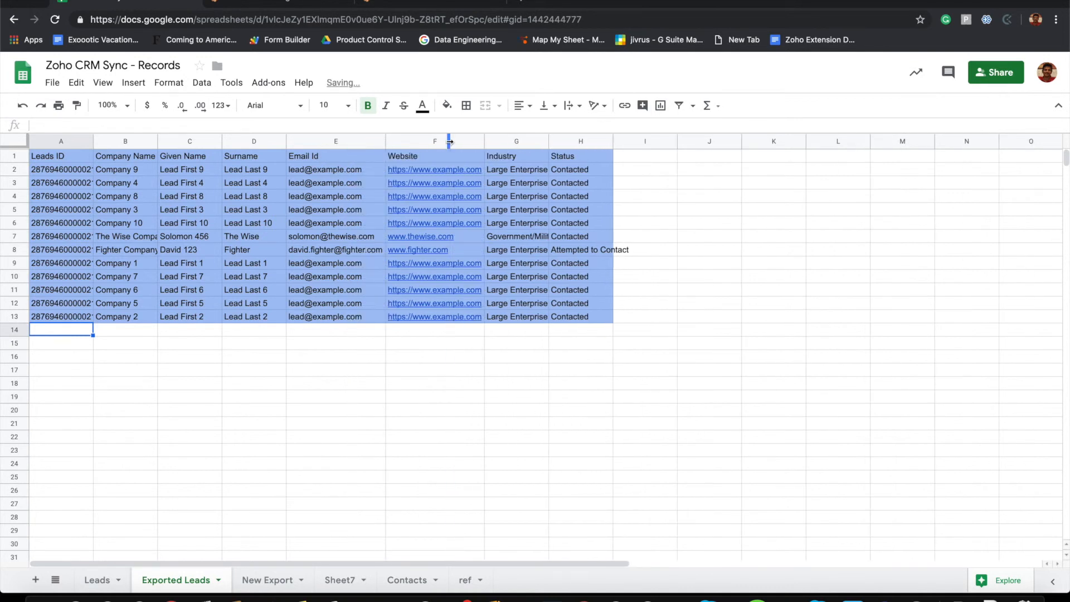
click(439, 383)
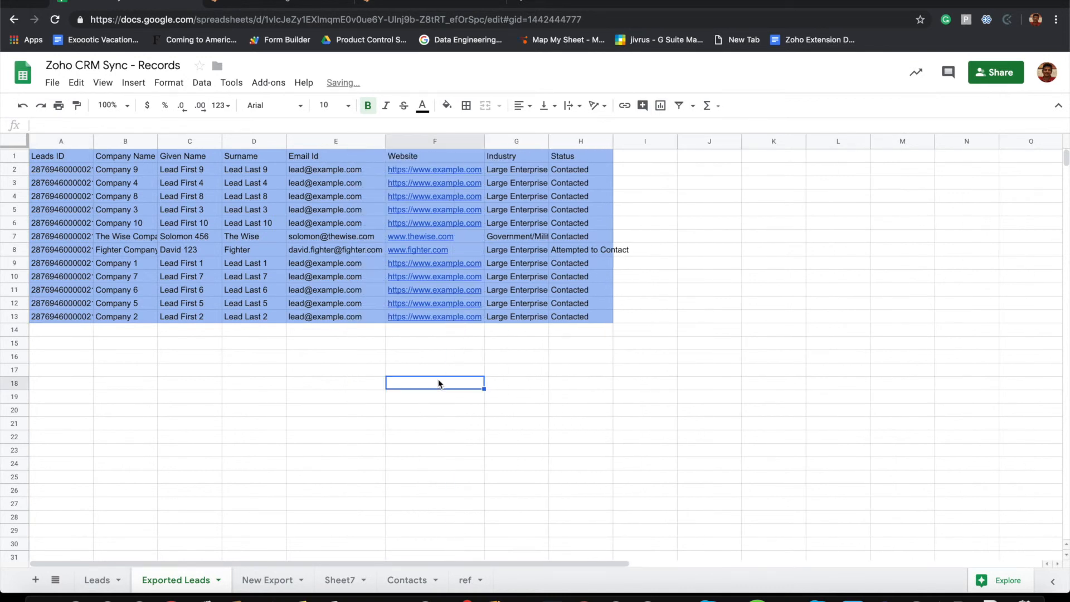
Compare the sheet's 12 leads against the Zoho CRM lead list, then return to the integration page
click(275, 3)
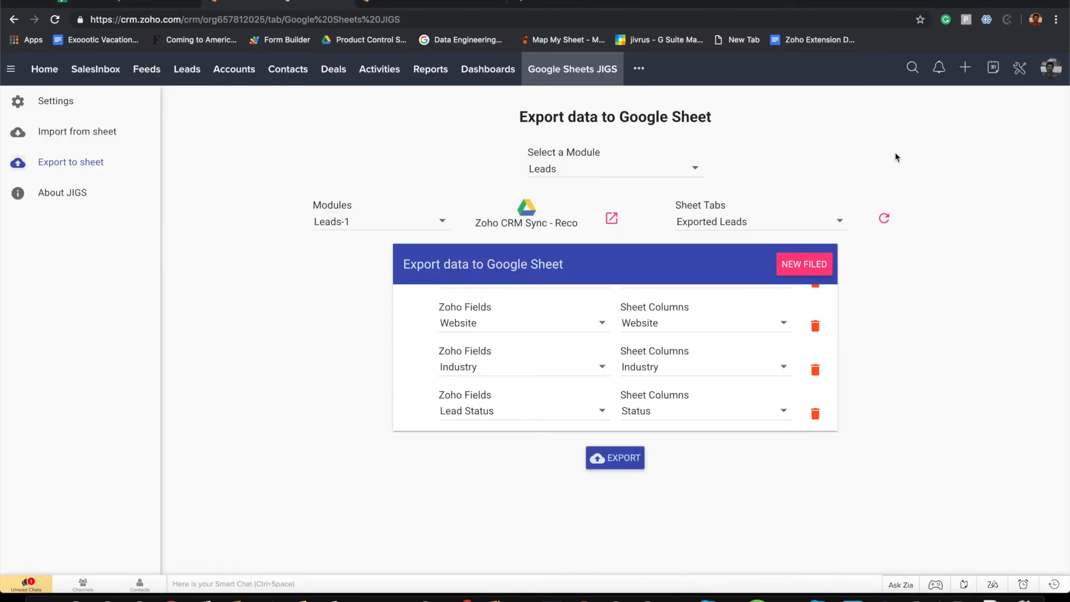
click(135, 4)
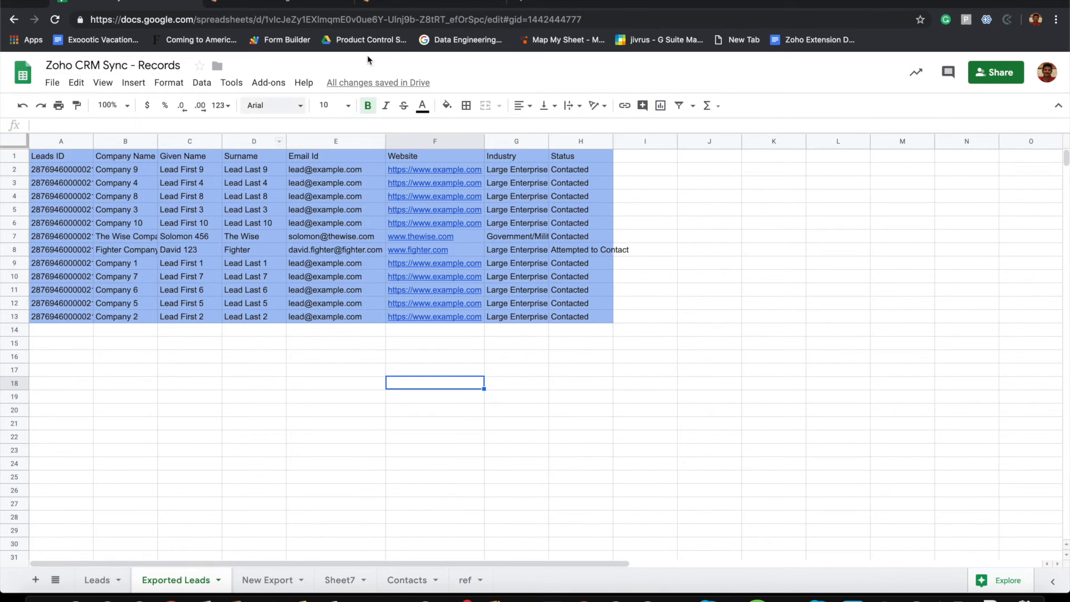
click(399, 2)
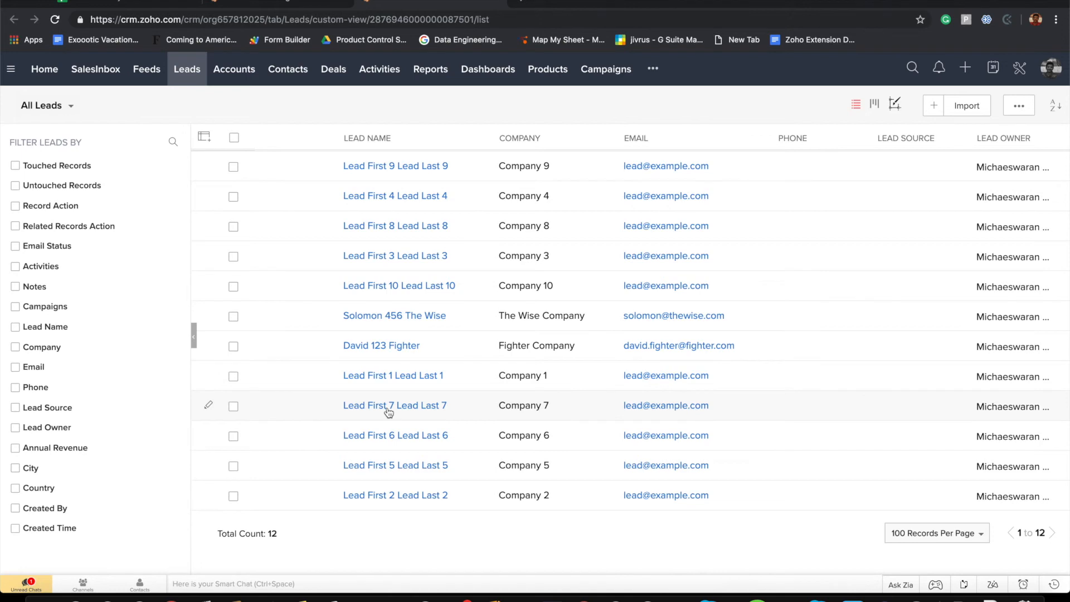
click(114, 4)
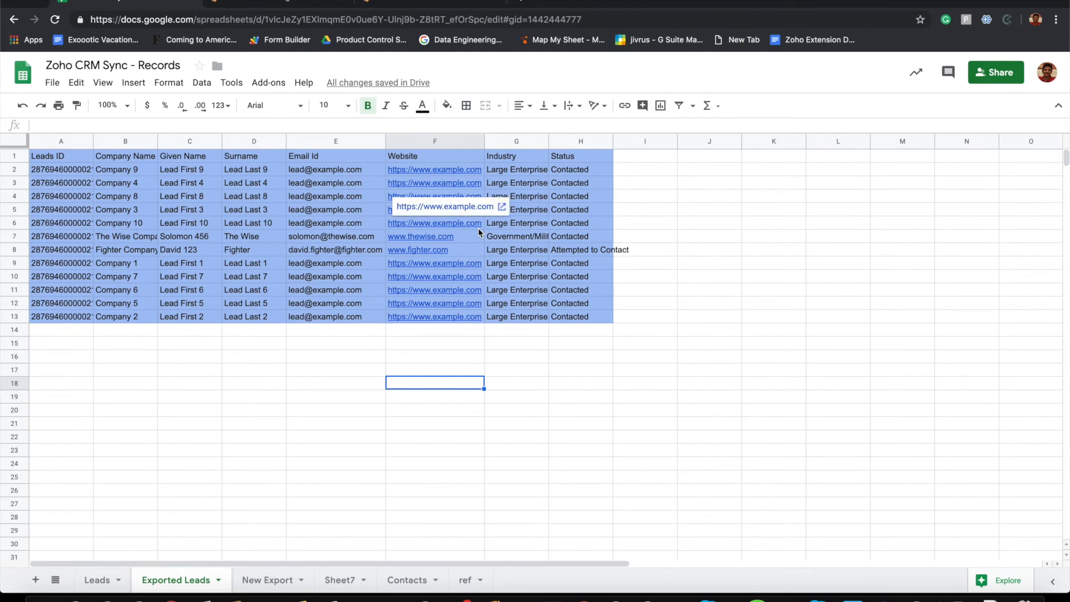
click(320, 5)
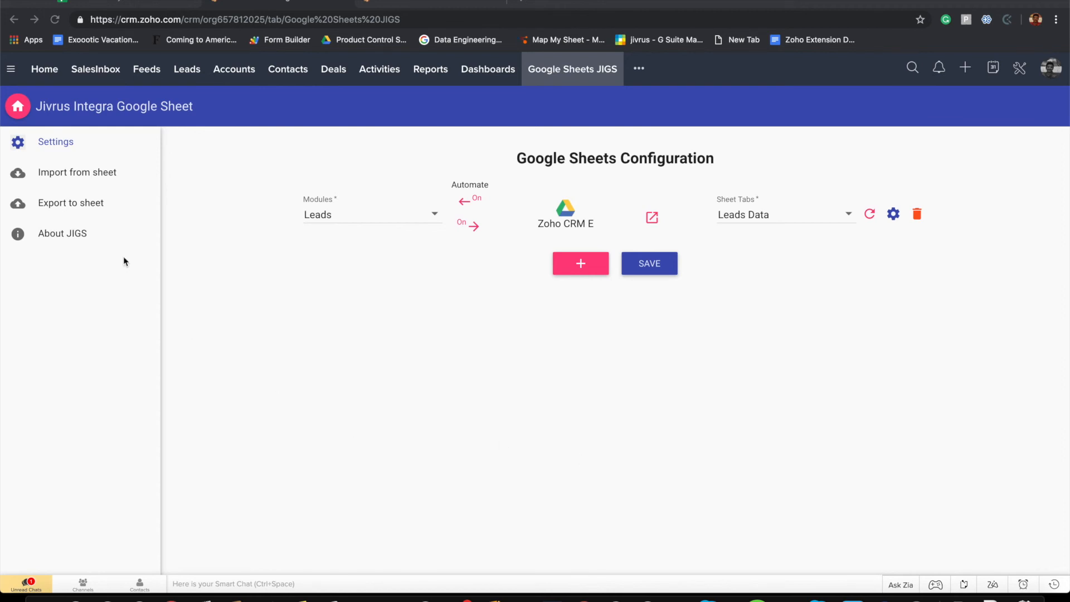
Show the About JIGS page and scroll down to its feature list and Jivrus footer links
click(55, 235)
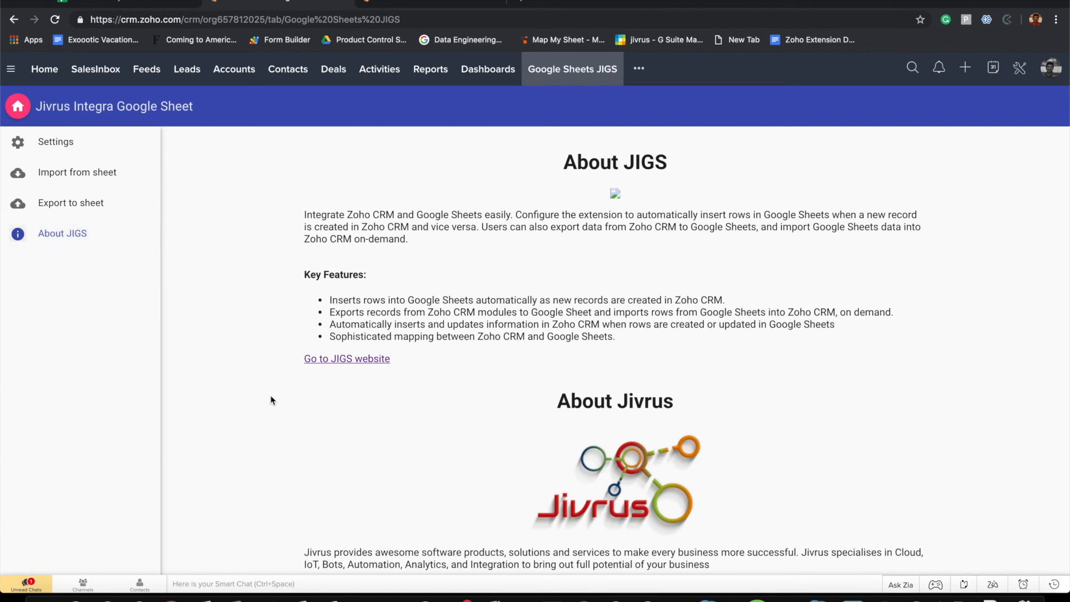
scroll(271, 398, down, 2)
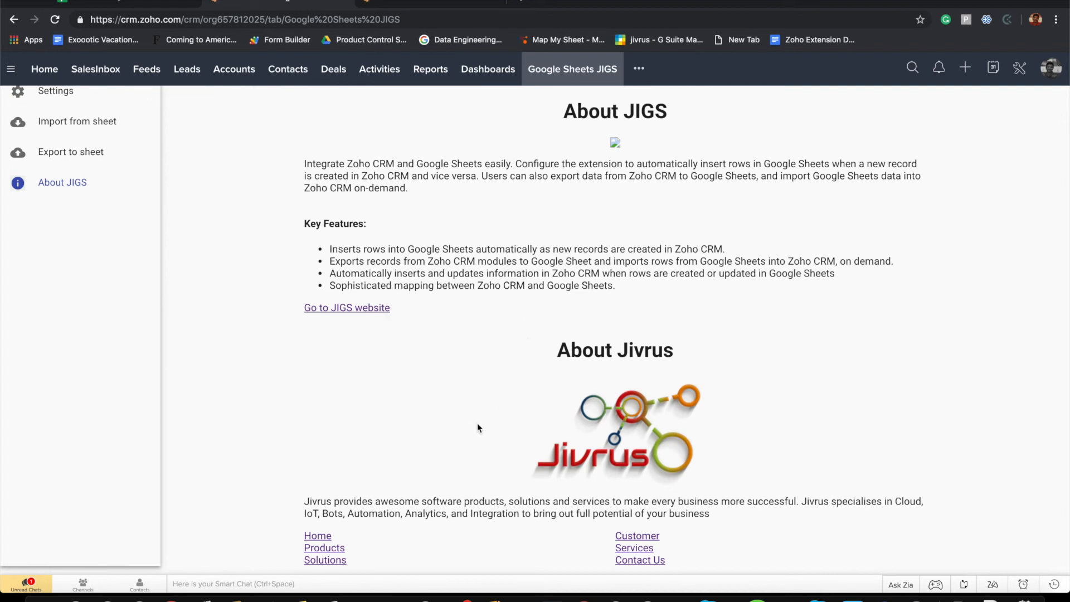
Go to Jivrus Technologies' Contact Us page and review its support form's Name and Email fields
click(653, 566)
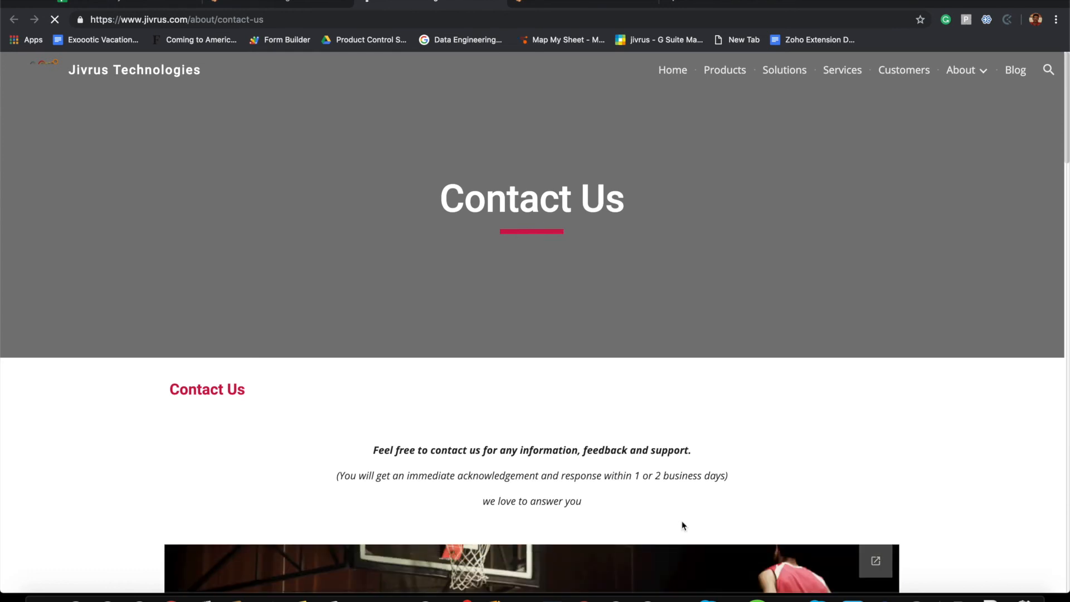
scroll(681, 521, down, 10)
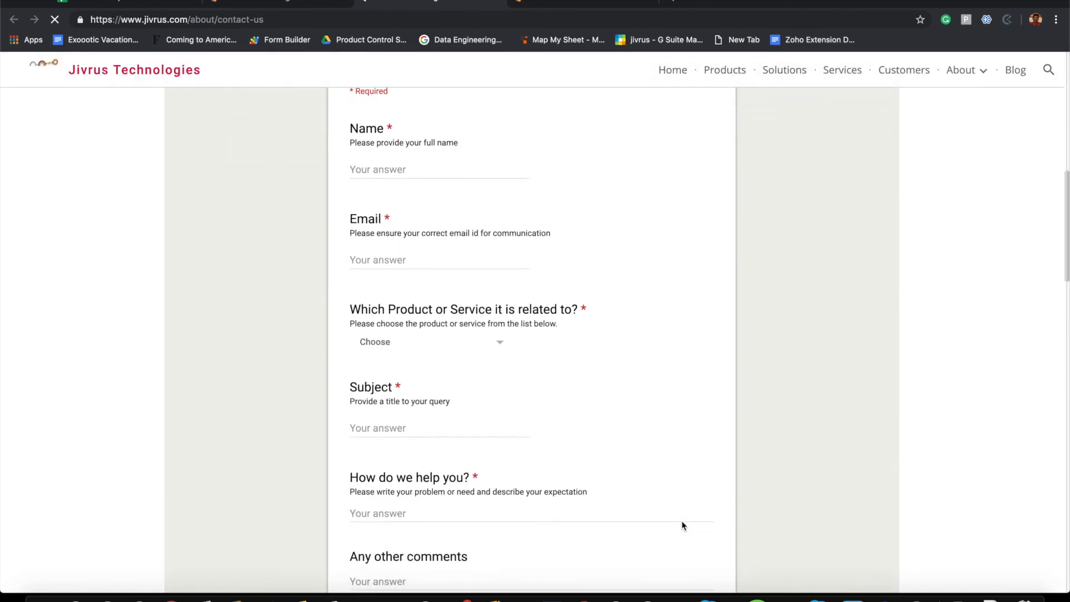
scroll(682, 525, down, 5)
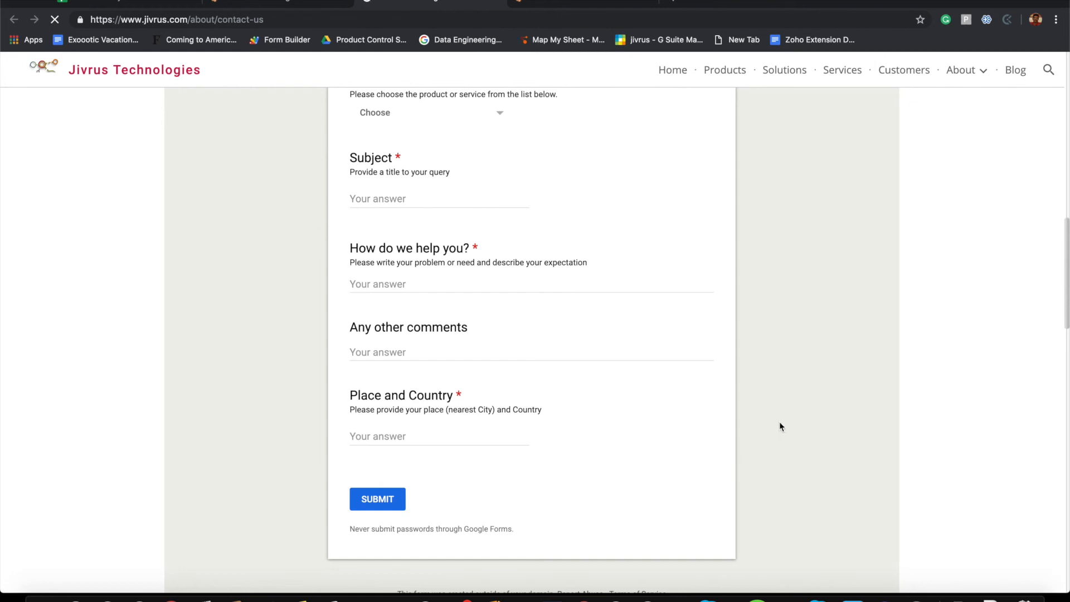
scroll(780, 427, up, 1)
scroll(780, 426, up, 3)
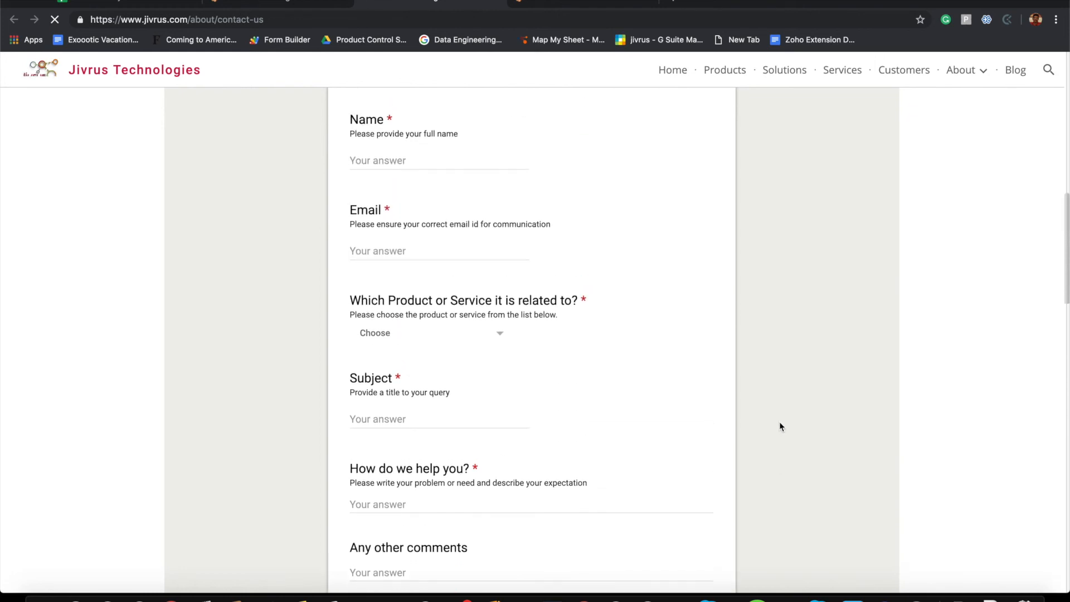
scroll(779, 426, up, 8)
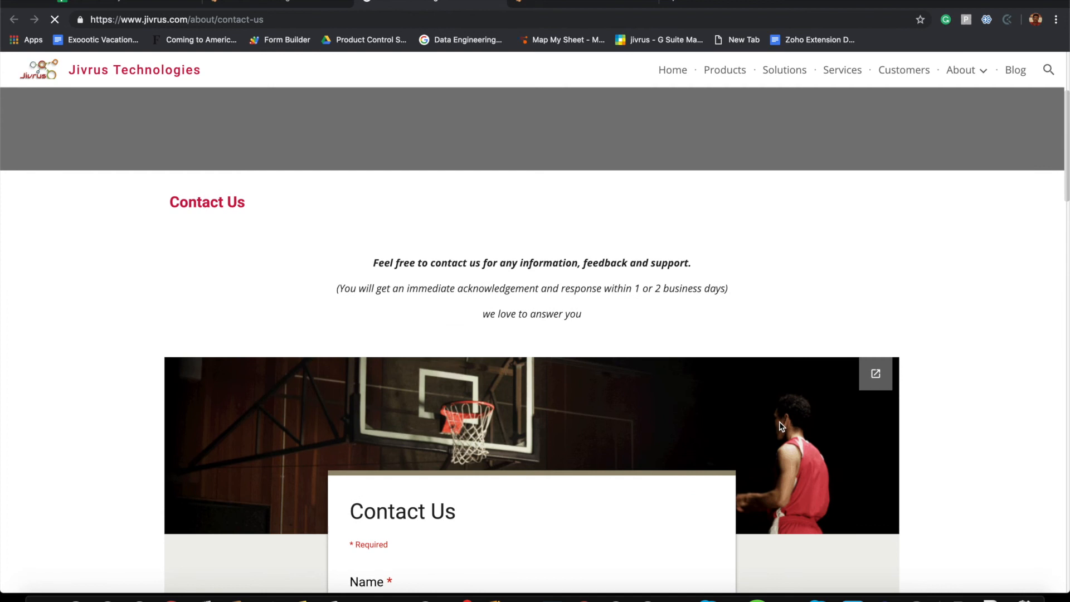
scroll(779, 424, down, 1)
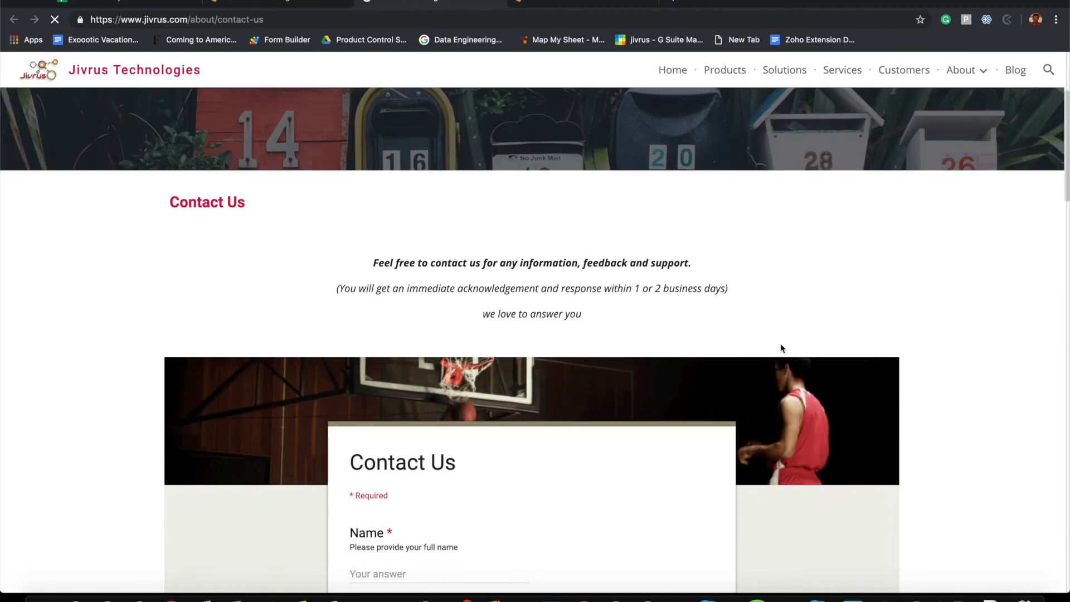
scroll(782, 349, down, 1)
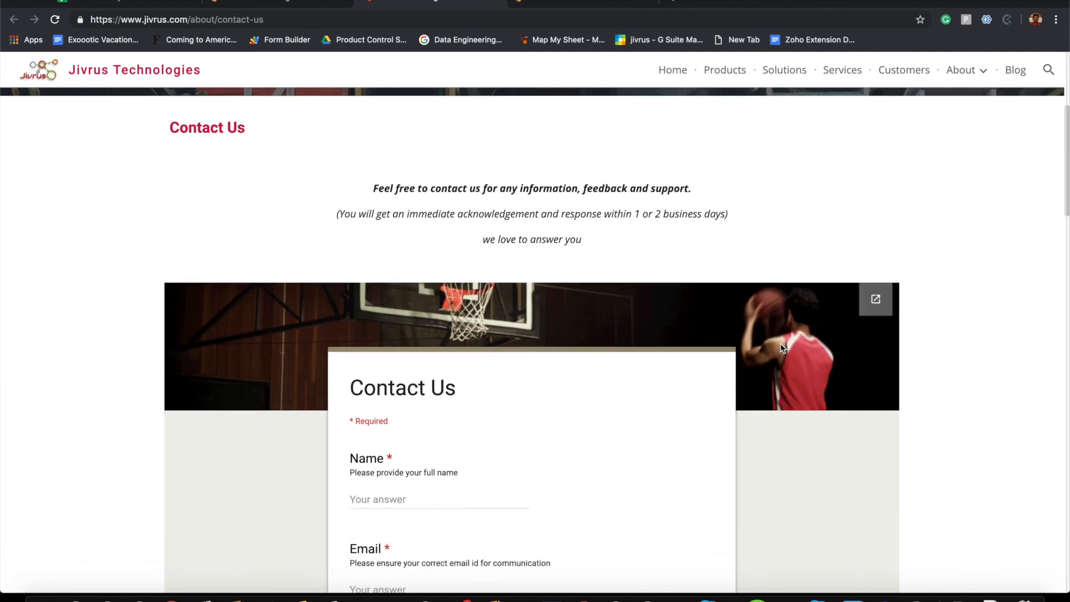